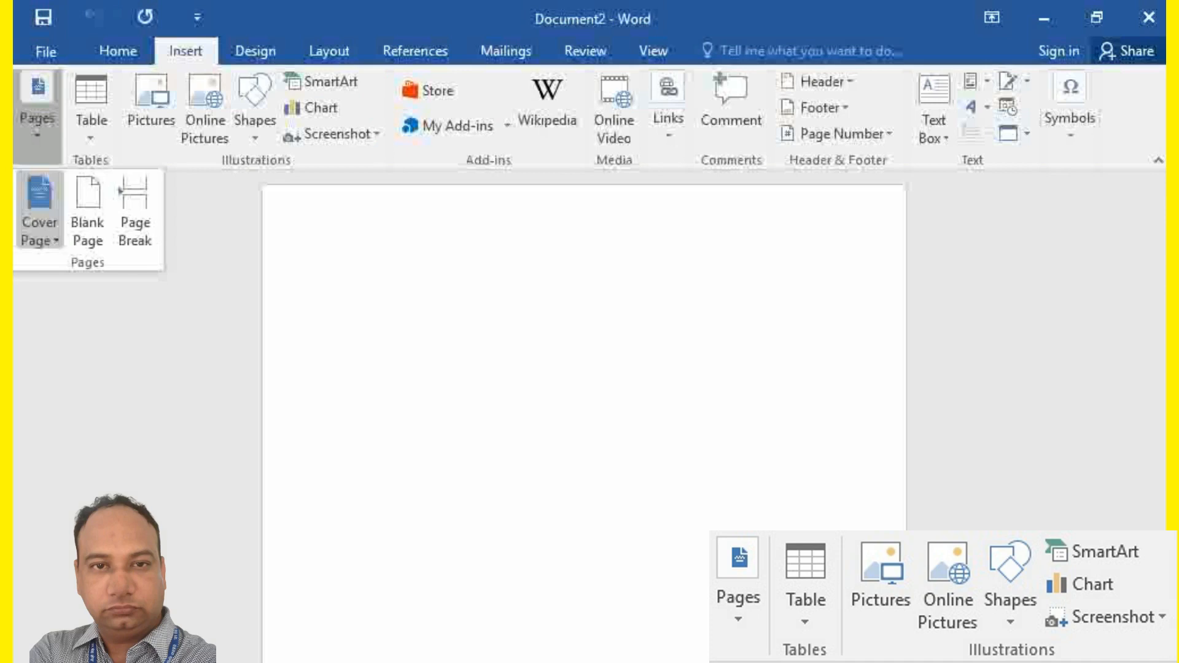
# Insert the built-in Facet cover page into the blank document.
pyautogui.click(39, 212)
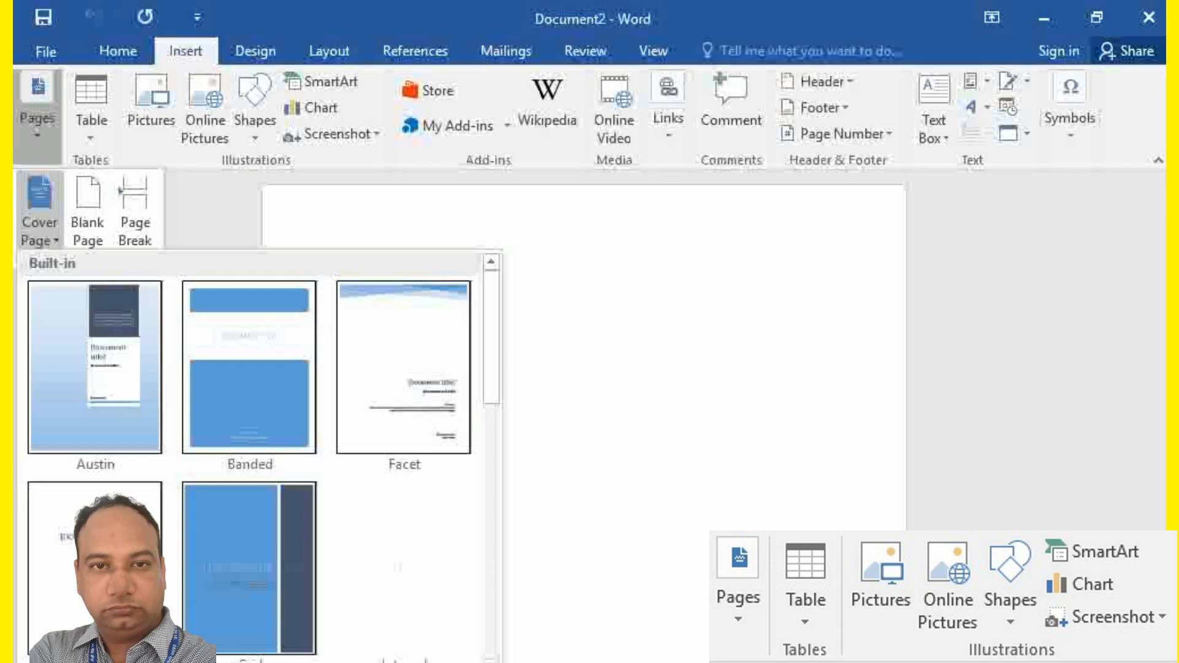
pyautogui.click(404, 367)
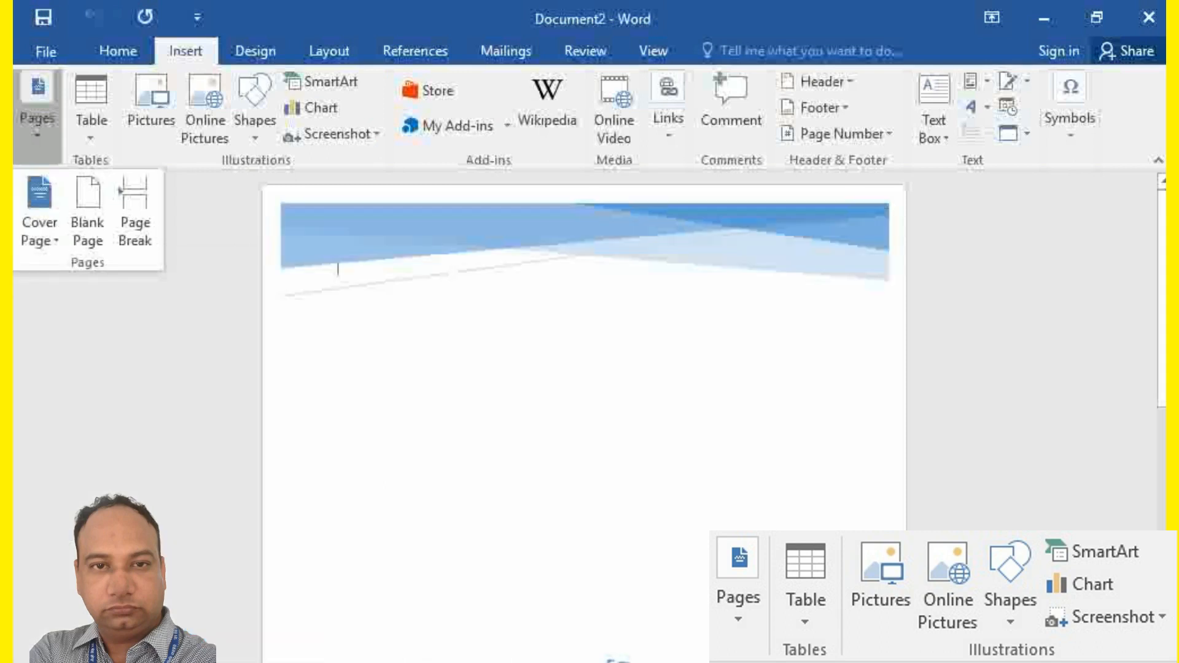
pyautogui.scroll(-5, 583, 399)
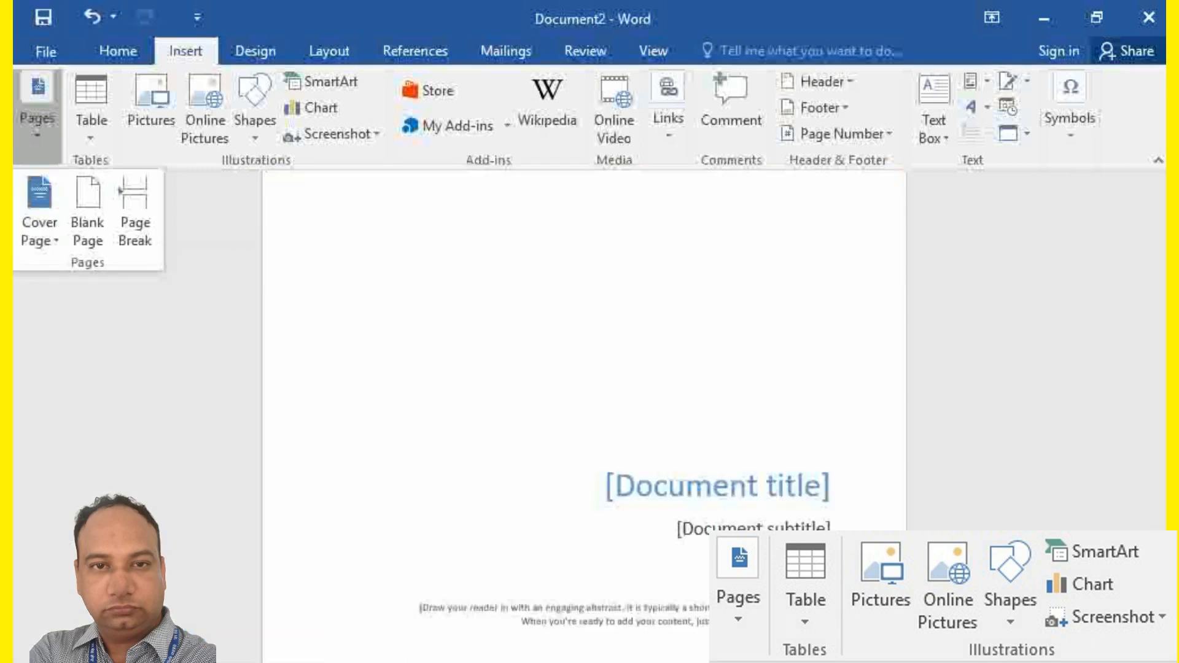
pyautogui.scroll(-1, 584, 399)
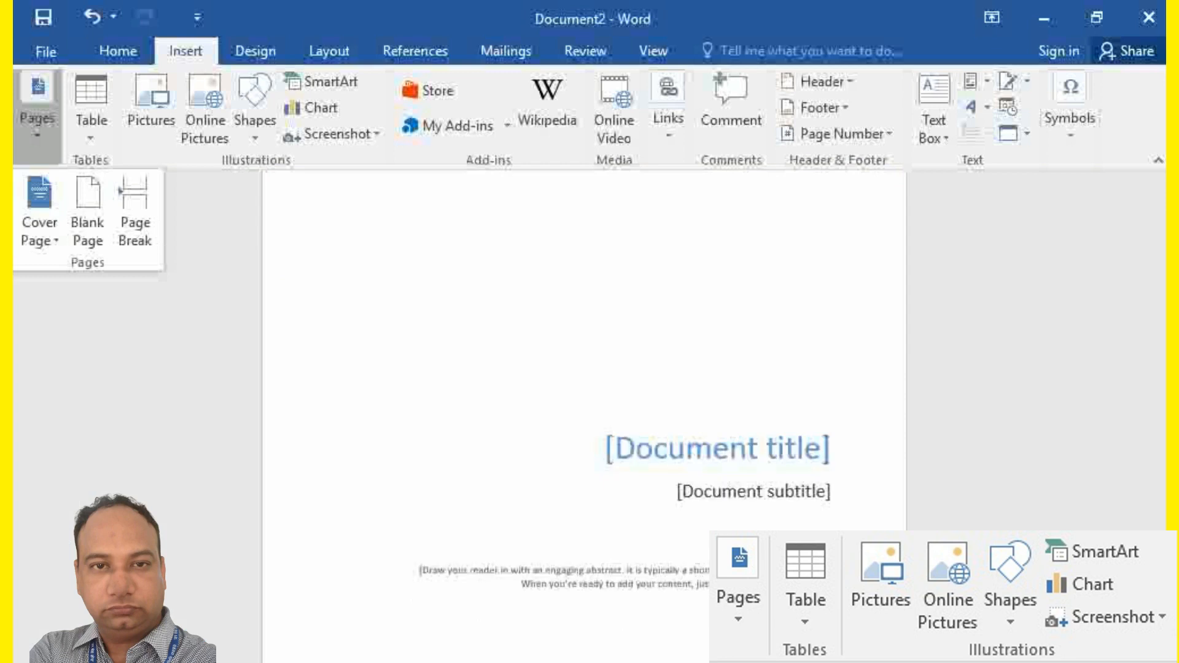
# Replace the document title placeholder on the cover page with "AGRA".
pyautogui.click(718, 453)
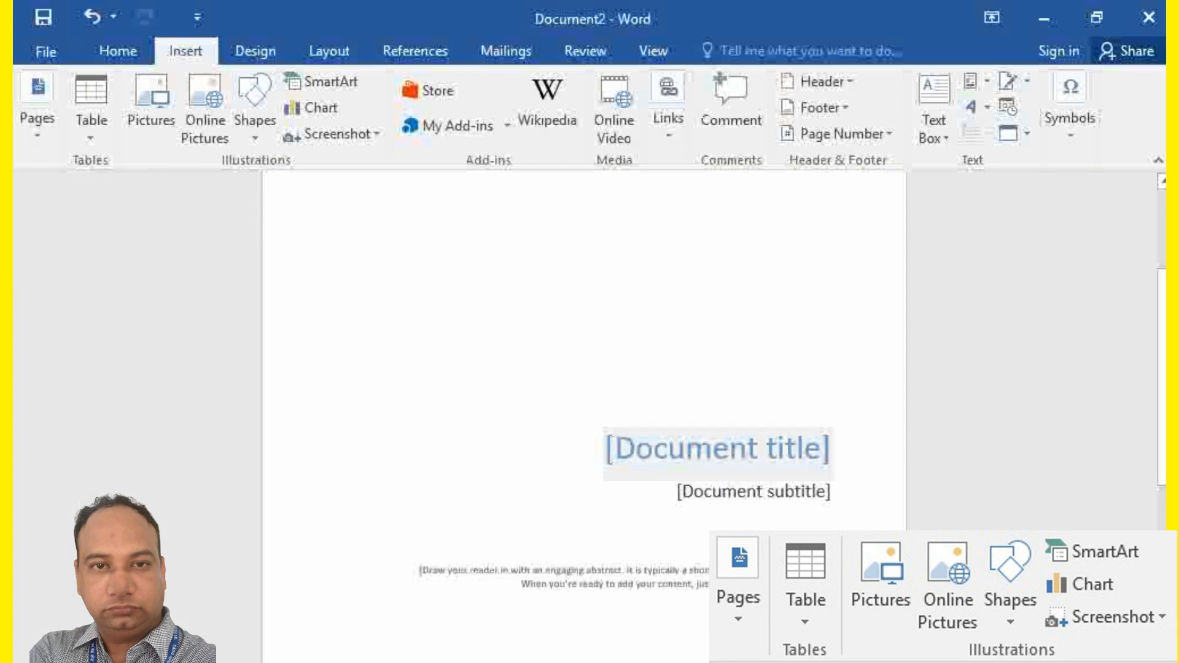
pyautogui.scroll(4, 584, 399)
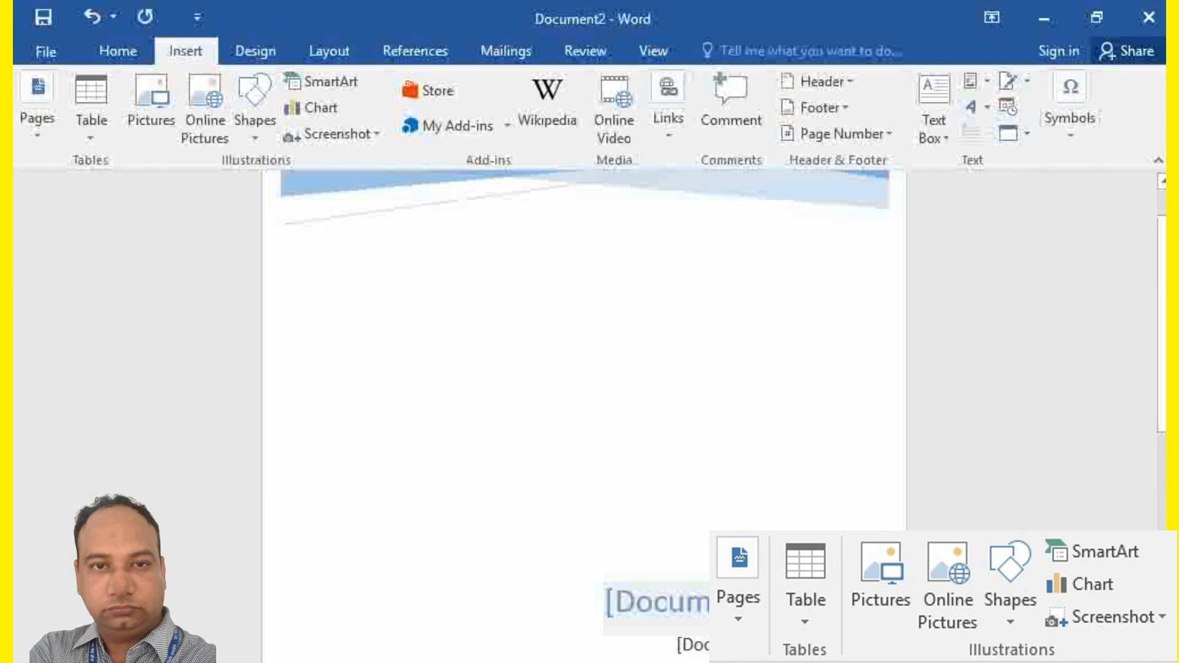
pyautogui.scroll(-2, 584, 399)
pyautogui.click(716, 526)
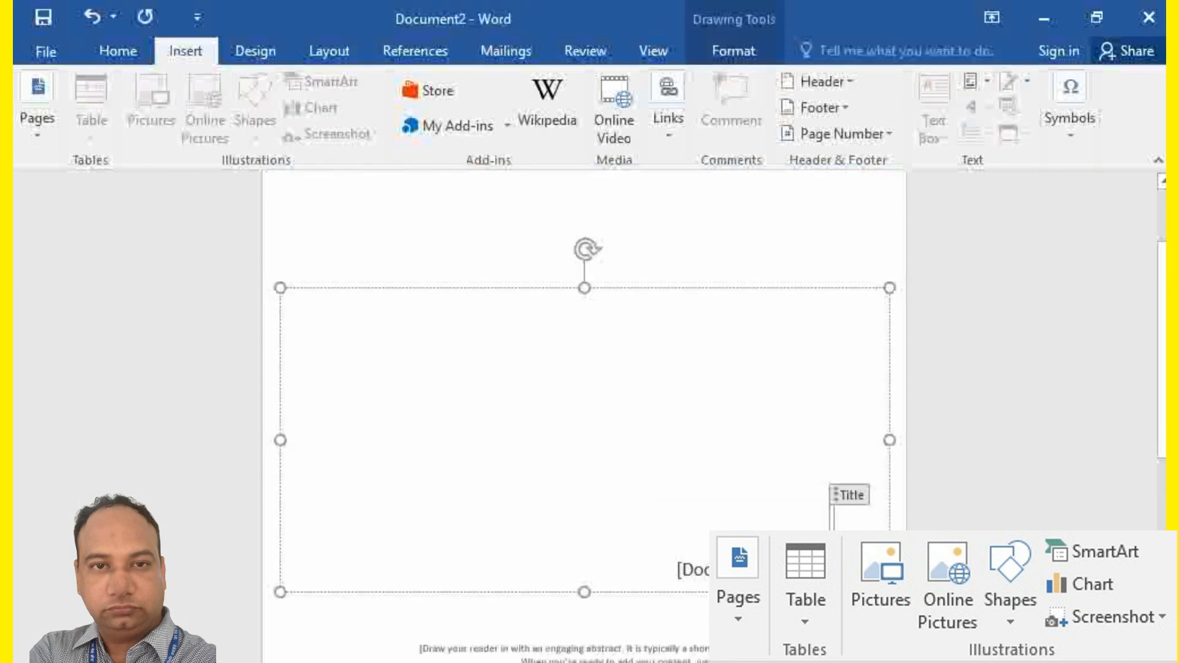
pyautogui.write('AGRA')
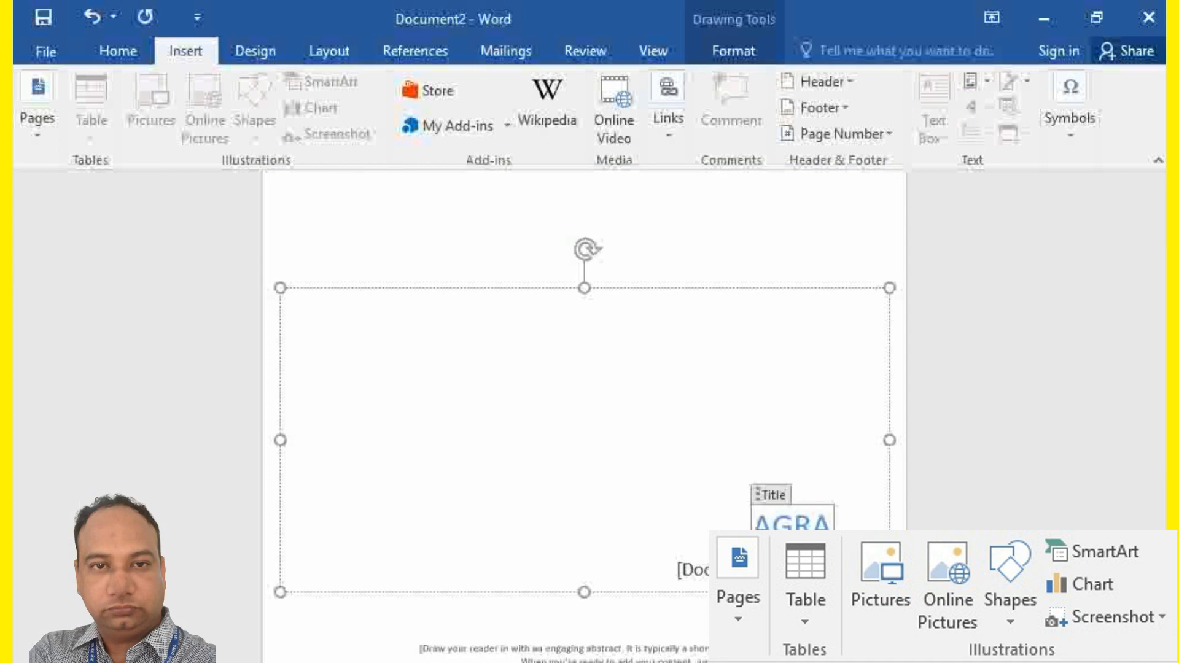
pyautogui.scroll(-4, 584, 369)
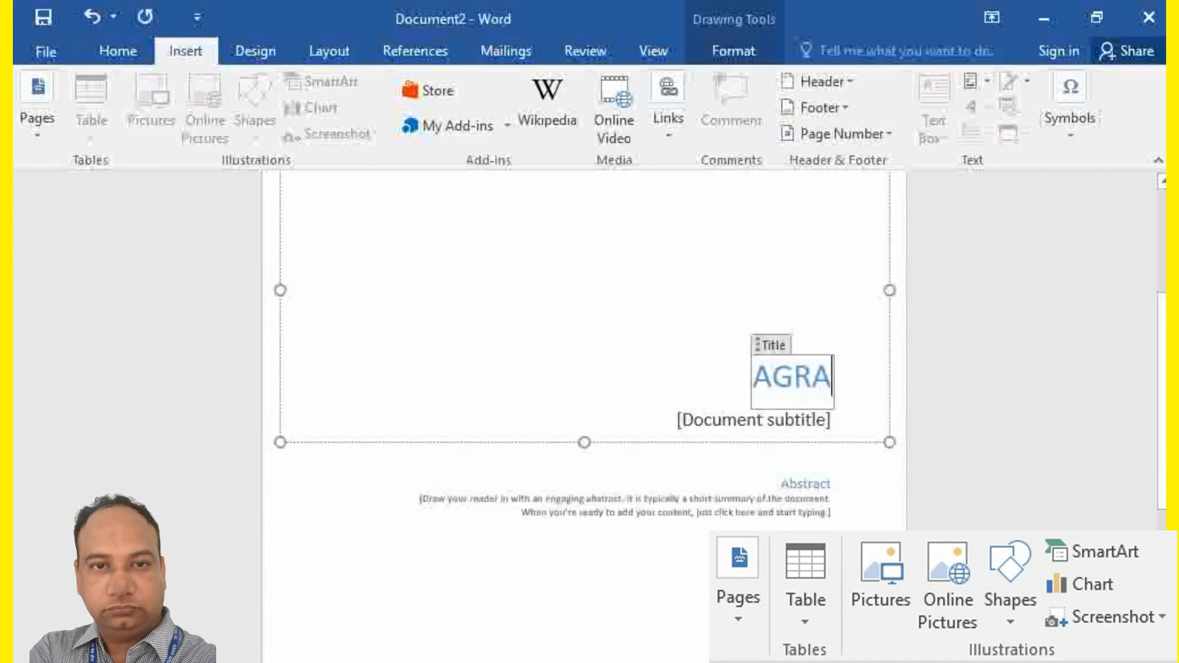
pyautogui.click(490, 571)
# Change the font color of the cover page title "AGRA" to standard red.
pyautogui.scroll(-8, 490, 196)
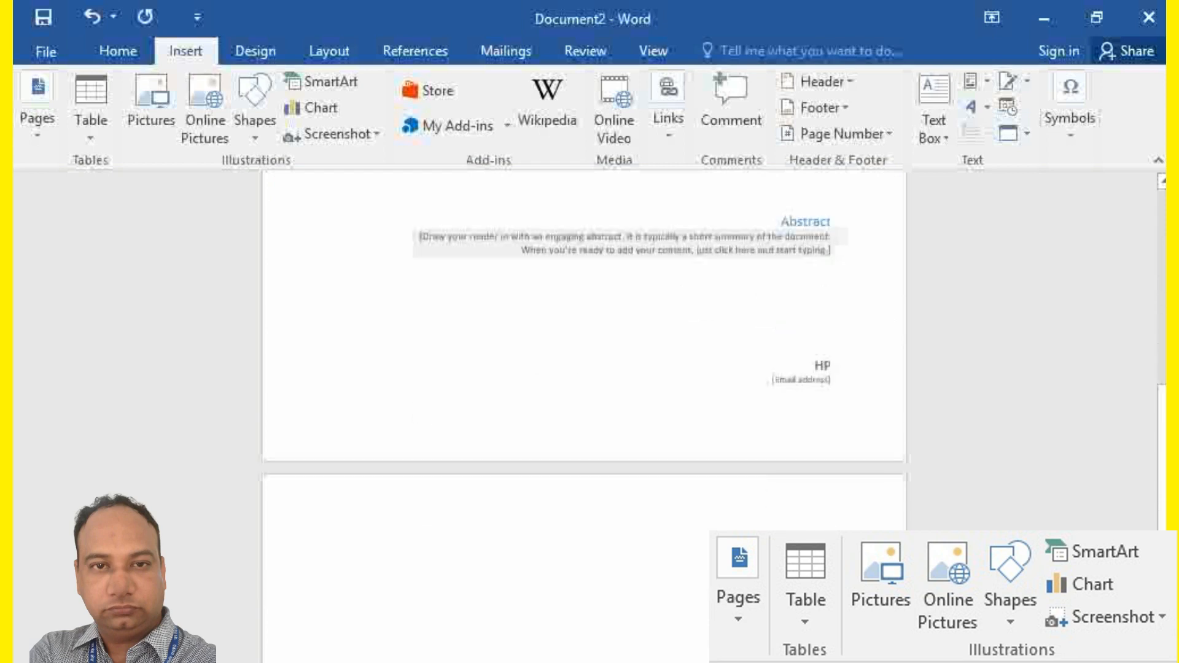
pyautogui.scroll(7, 584, 344)
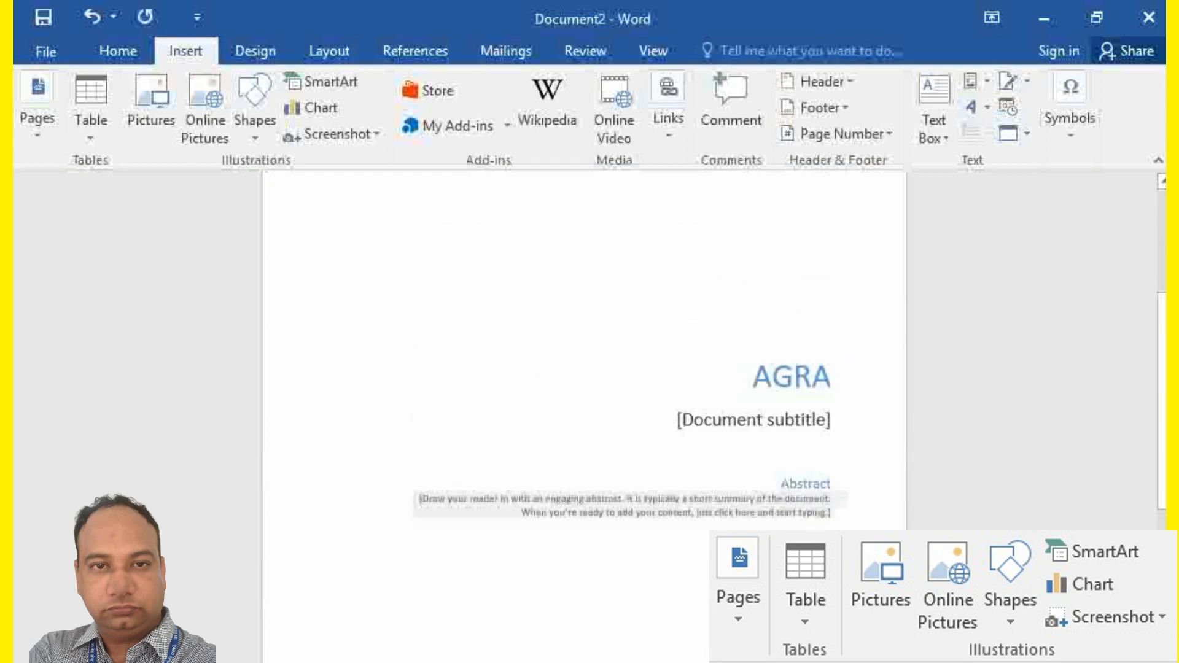
pyautogui.scroll(5, 583, 369)
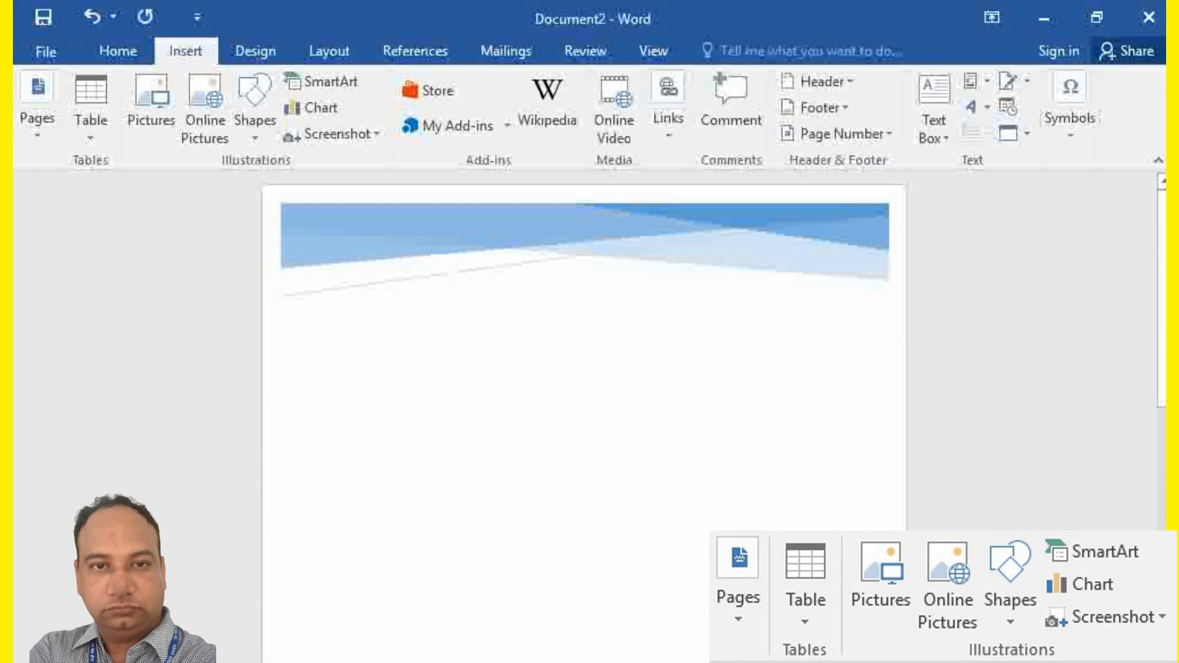
pyautogui.scroll(-5, 583, 369)
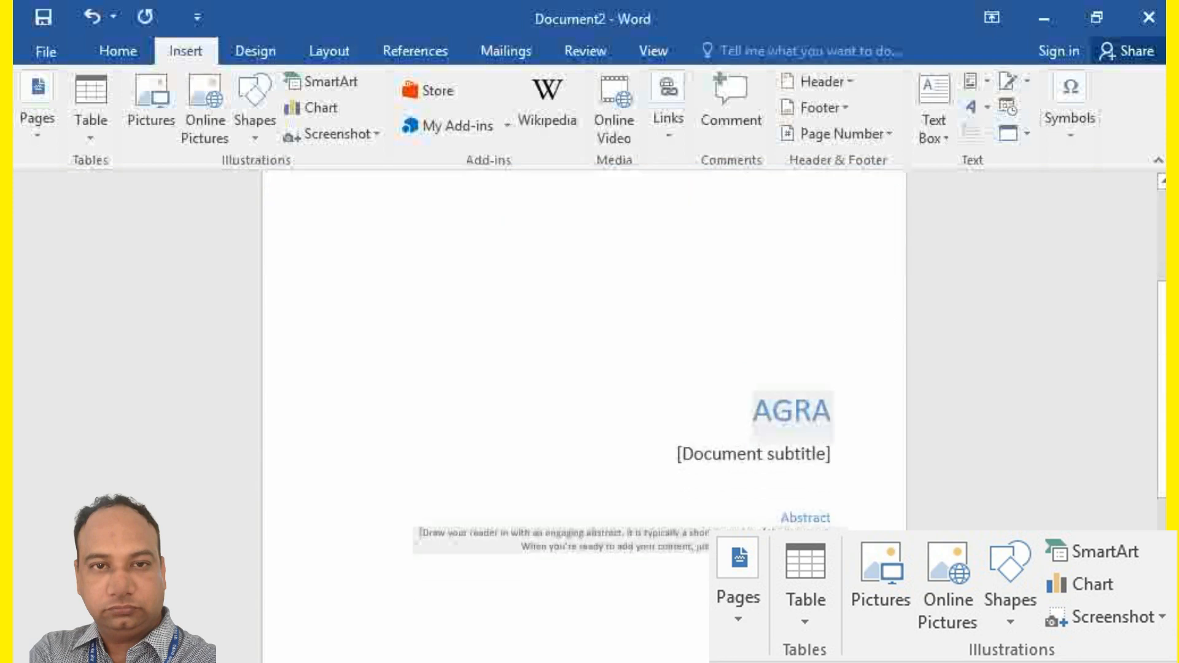
pyautogui.moveTo(755, 415); pyautogui.dragTo(843, 418)
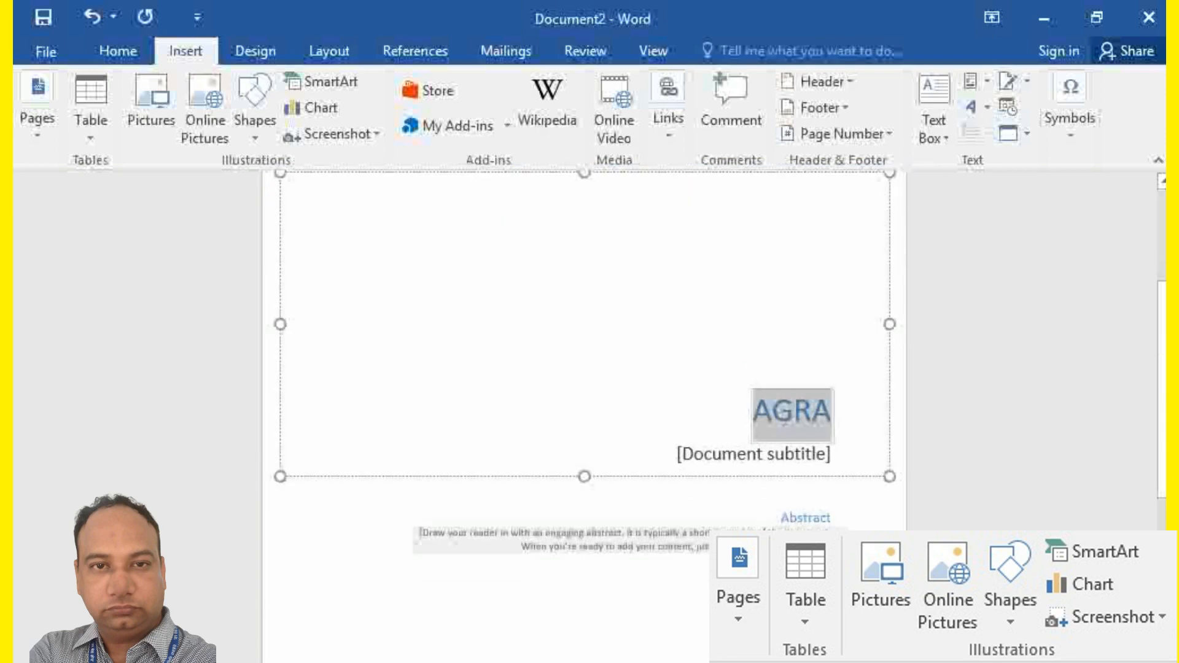
pyautogui.click(118, 51)
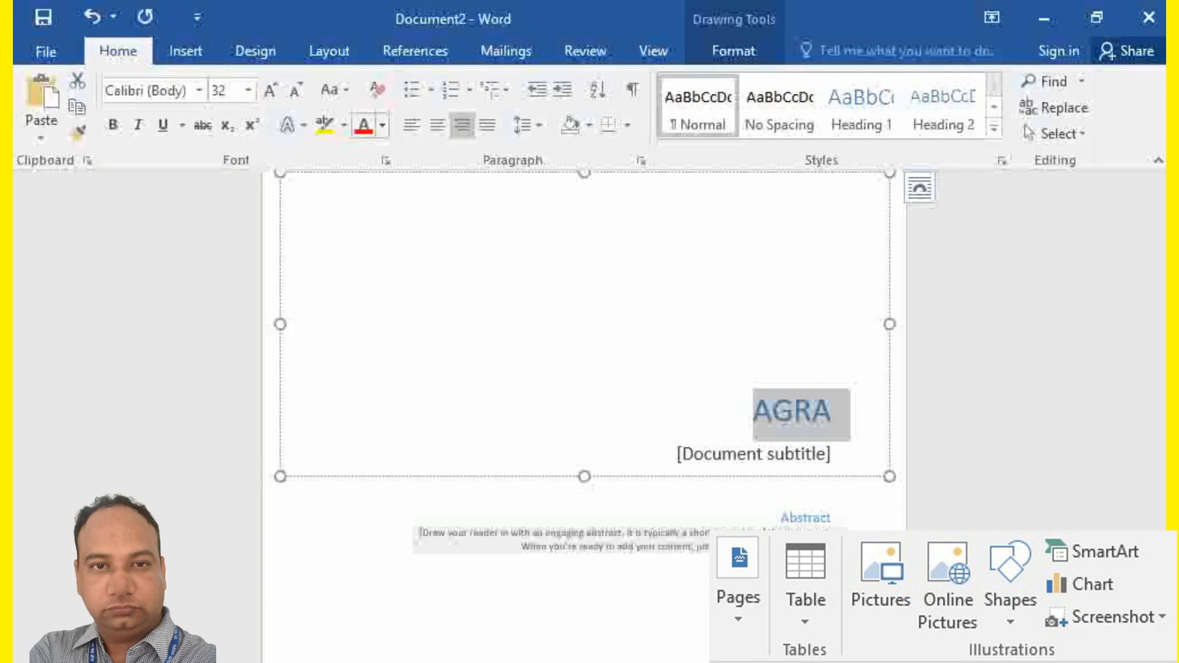
pyautogui.click(382, 125)
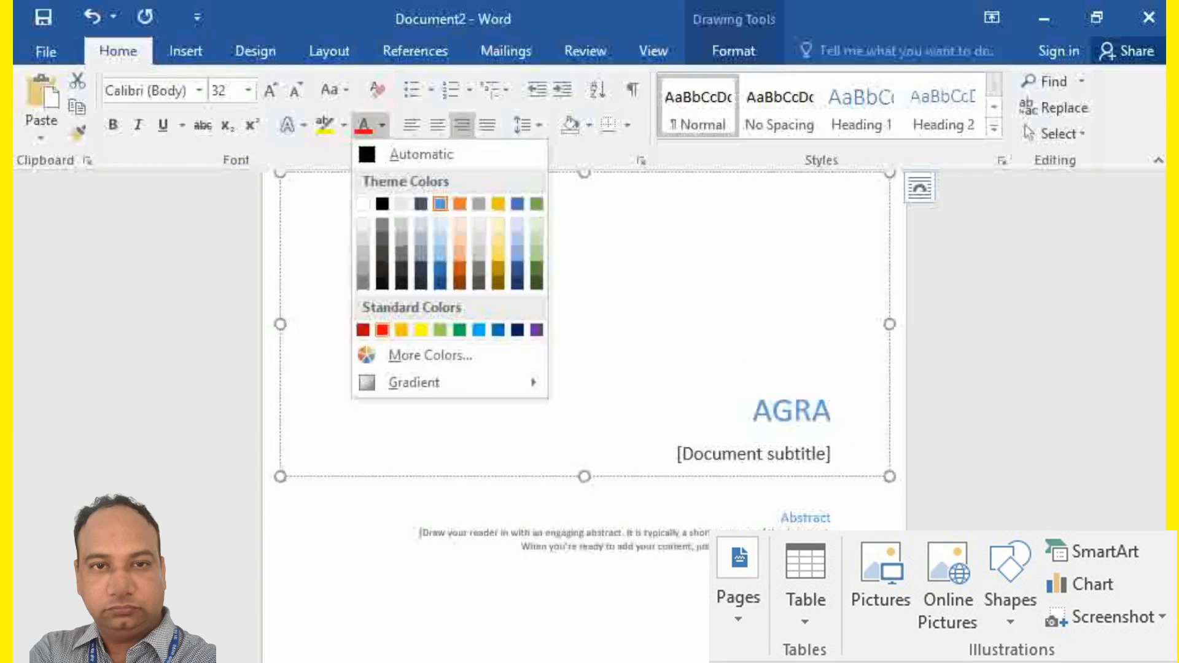
pyautogui.click(382, 330)
pyautogui.scroll(4, 584, 338)
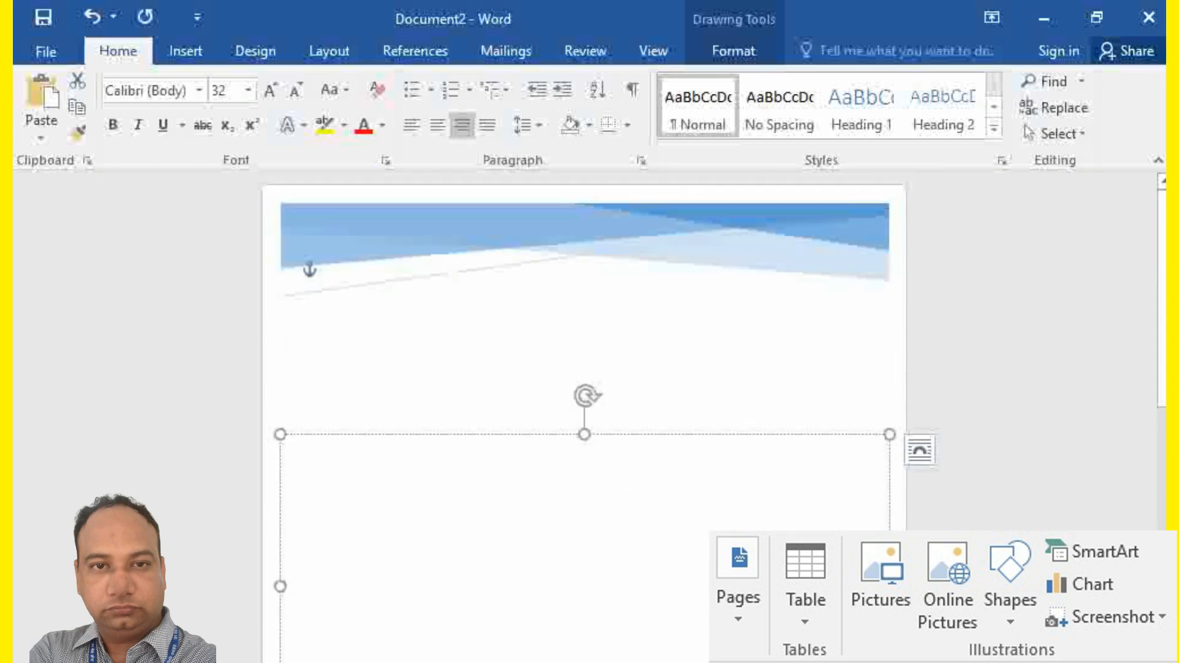
pyautogui.click(489, 240)
pyautogui.scroll(-4, 490, 241)
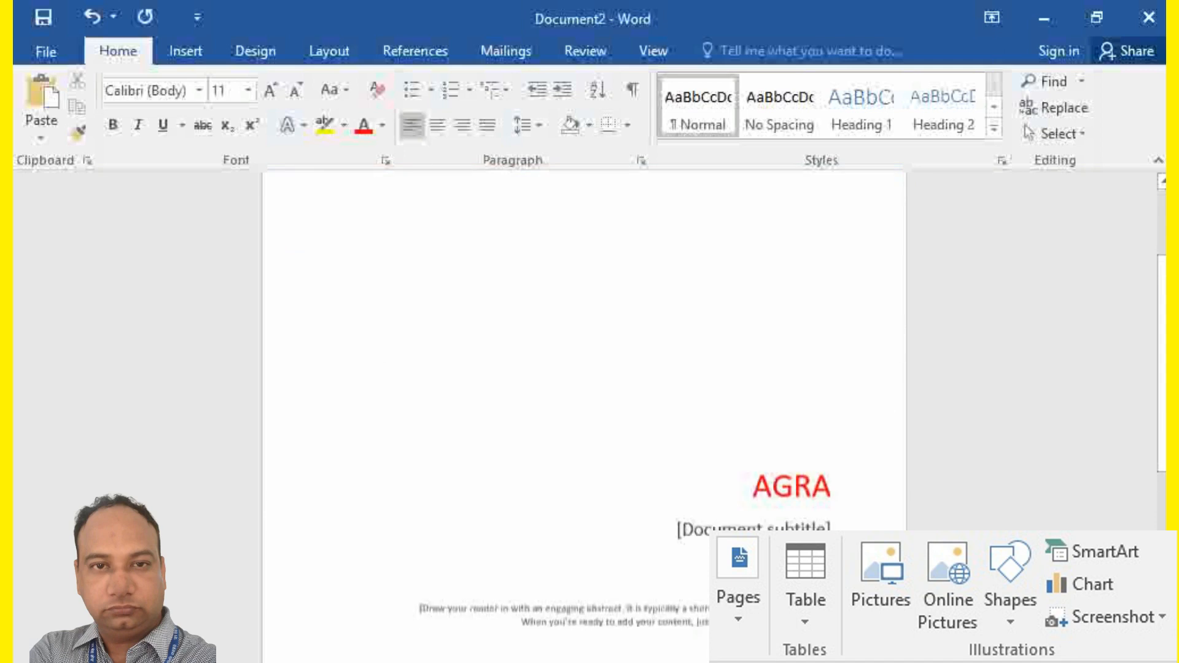
# Clear the placeholder text from the document subtitle field on the cover page.
pyautogui.scroll(-2, 583, 418)
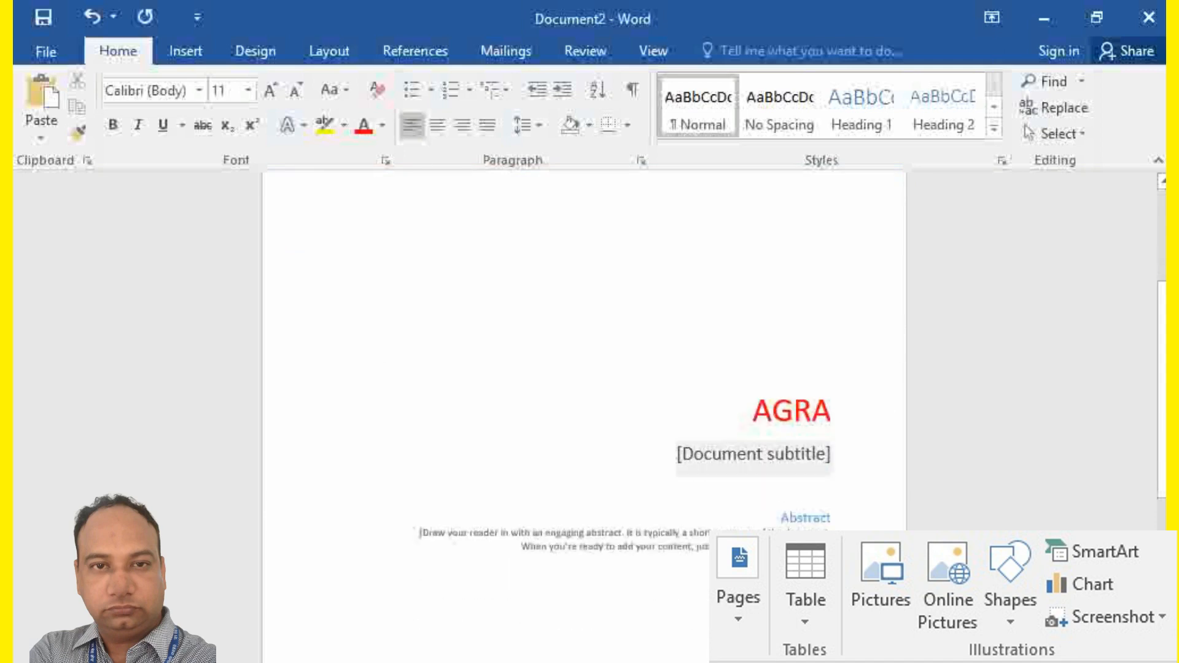
pyautogui.click(753, 455)
pyautogui.press('BackSpace')
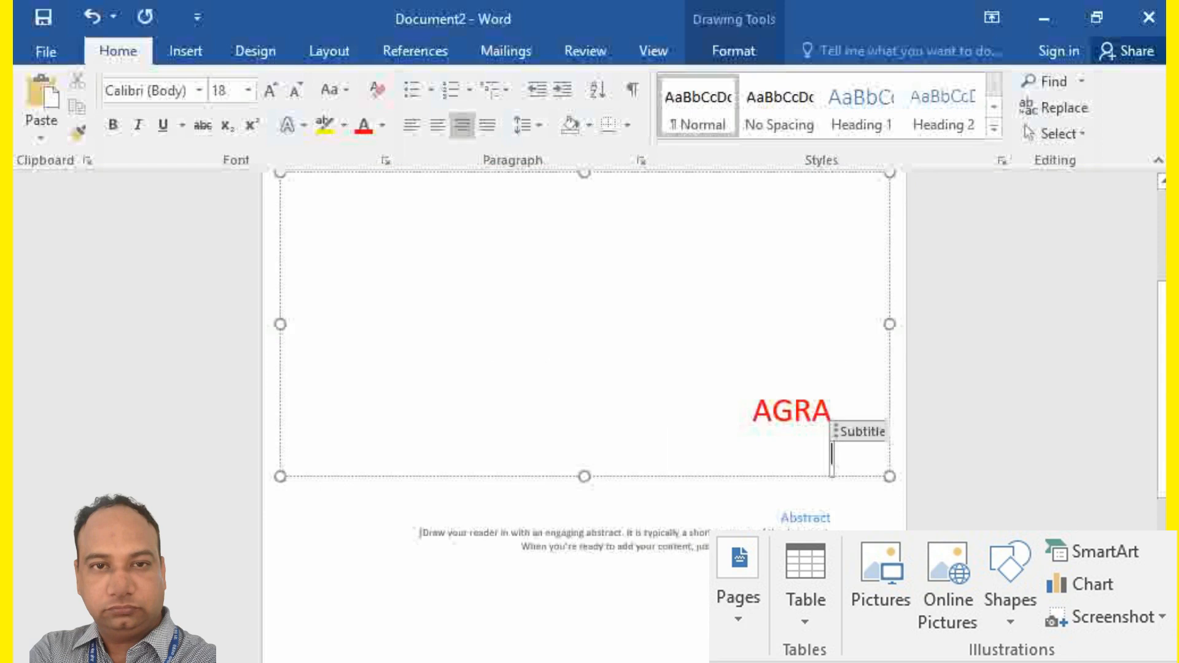
pyautogui.write('agra')
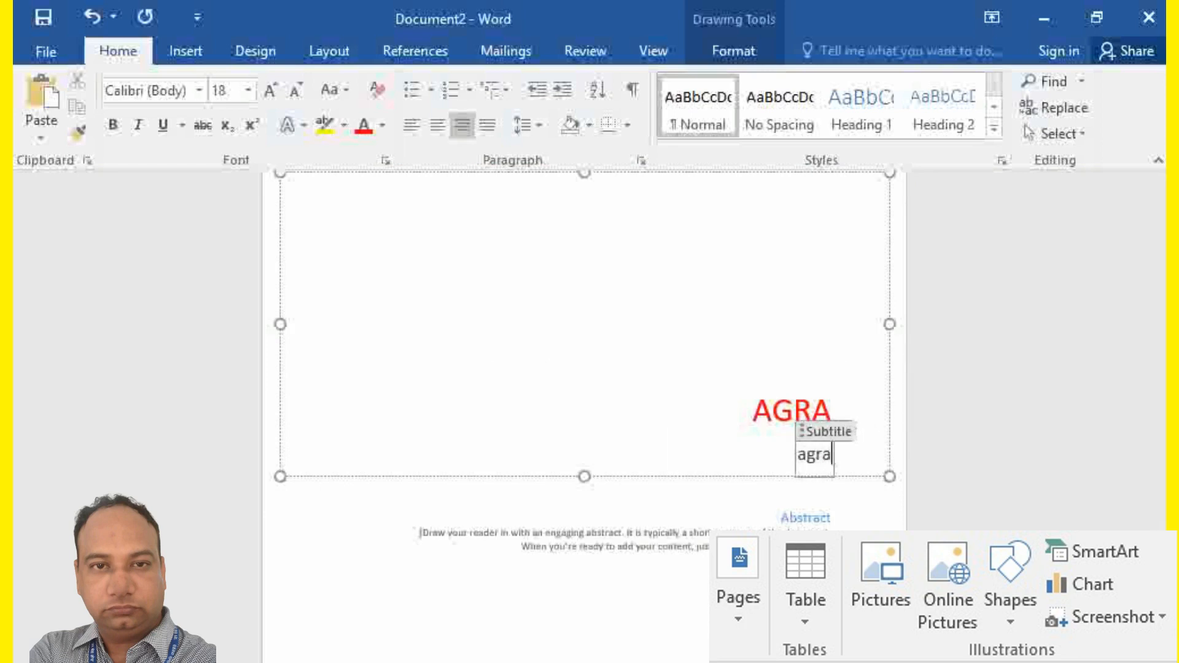
pyautogui.press('BackSpace')
pyautogui.press('BackSpace')
pyautogui.press('BackSpace')
pyautogui.press('BackSpace')
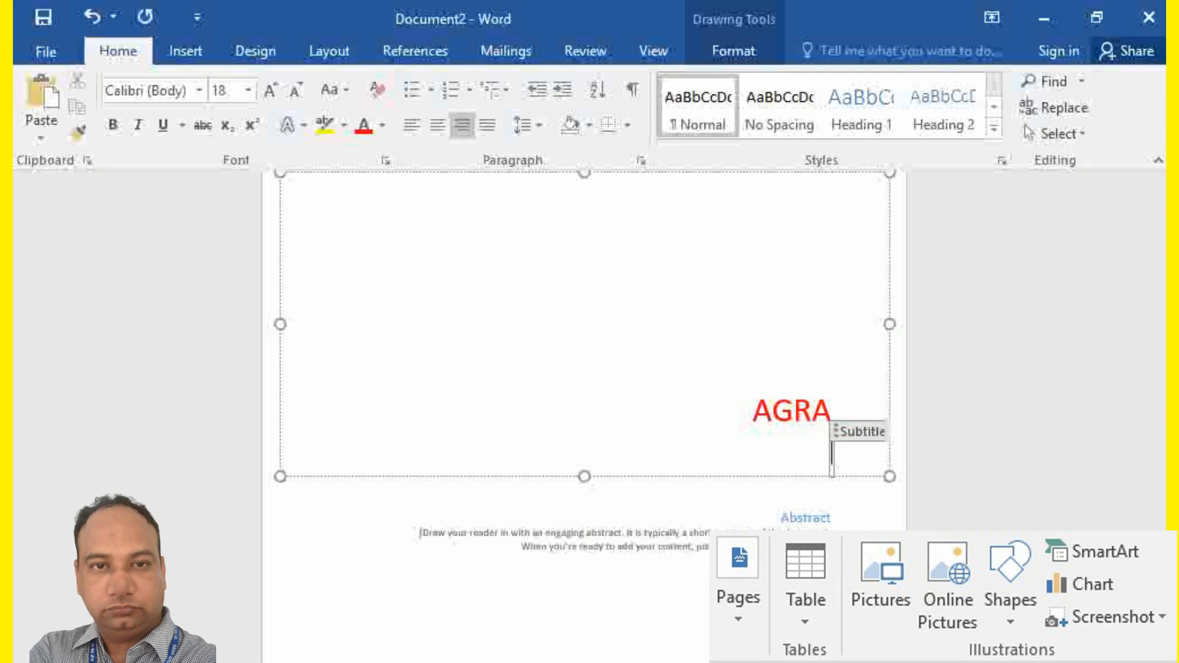
# Enter "New agra" as the cover page subtitle and color it standard green.
pyautogui.write('new agra')
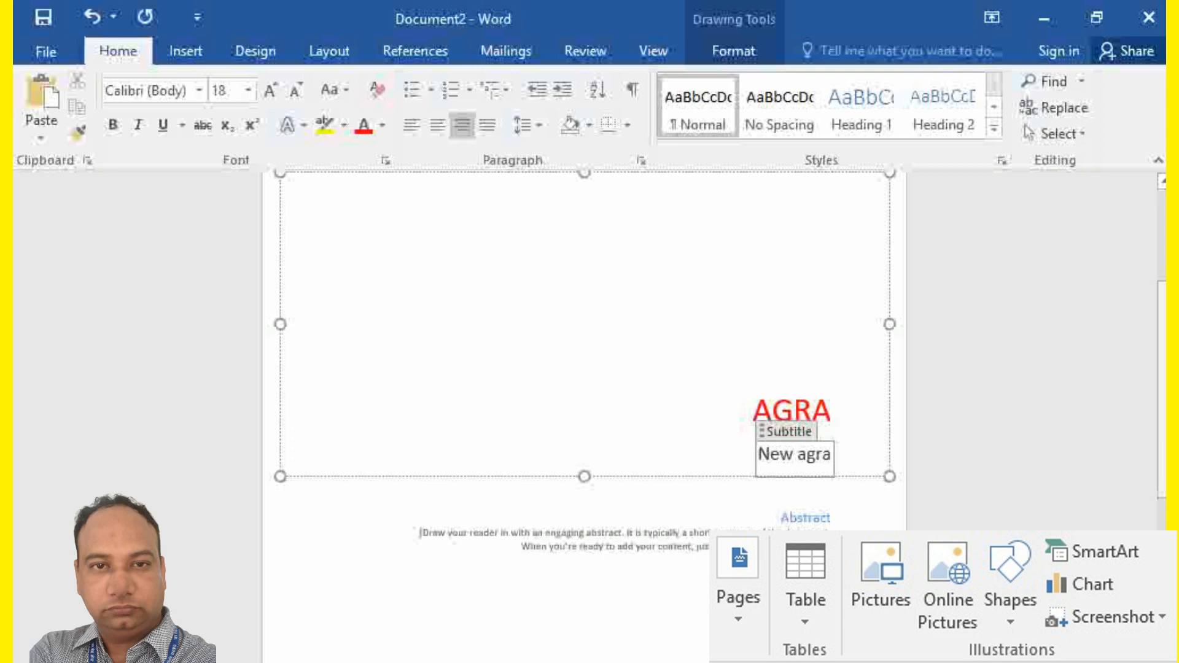
pyautogui.moveTo(835, 456); pyautogui.dragTo(757, 456)
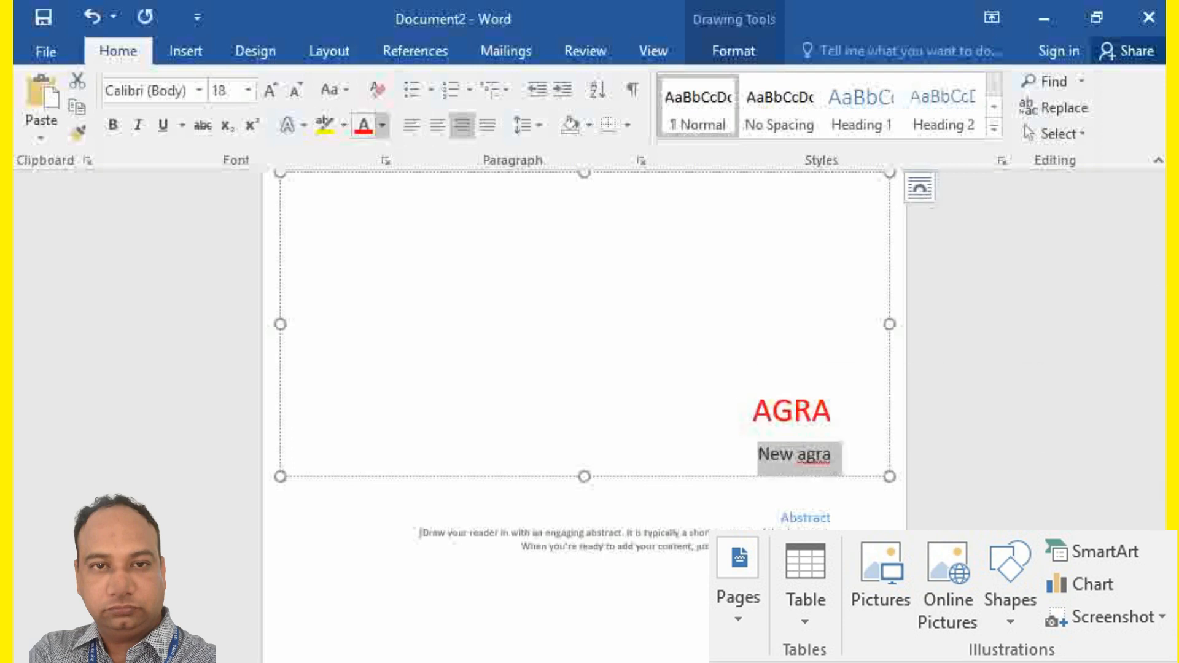
pyautogui.click(382, 125)
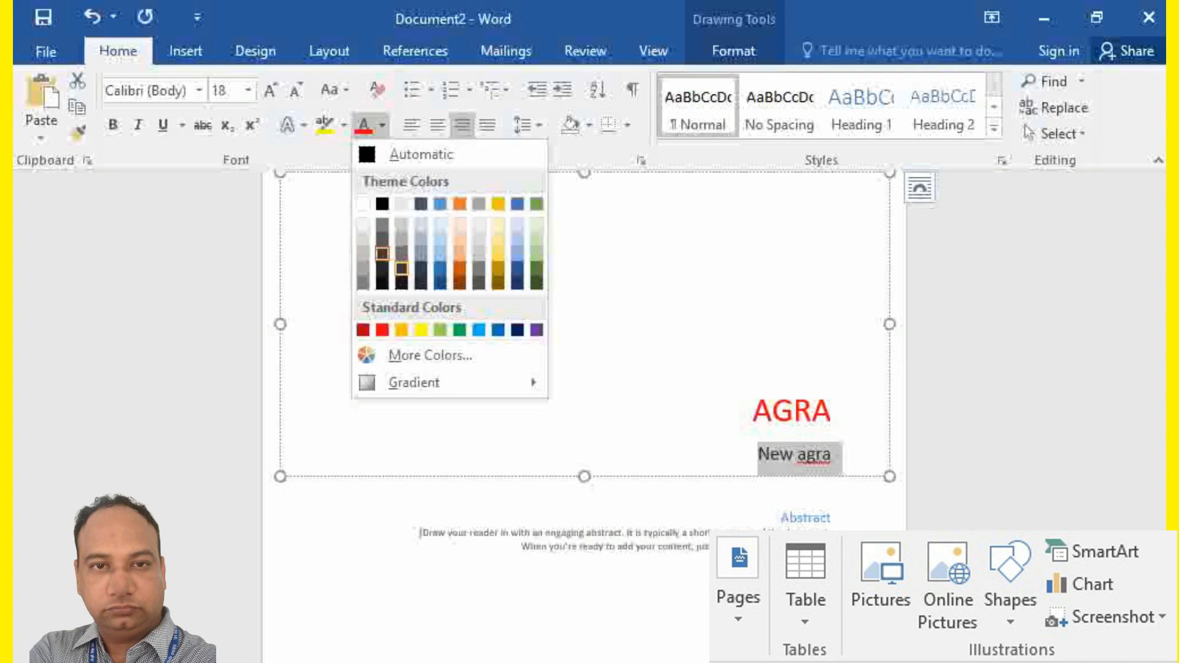
pyautogui.click(460, 331)
# Review the whole cover page from its header graphic down to the abstract, author and email address fields.
pyautogui.moveTo(837, 413); pyautogui.dragTo(755, 412)
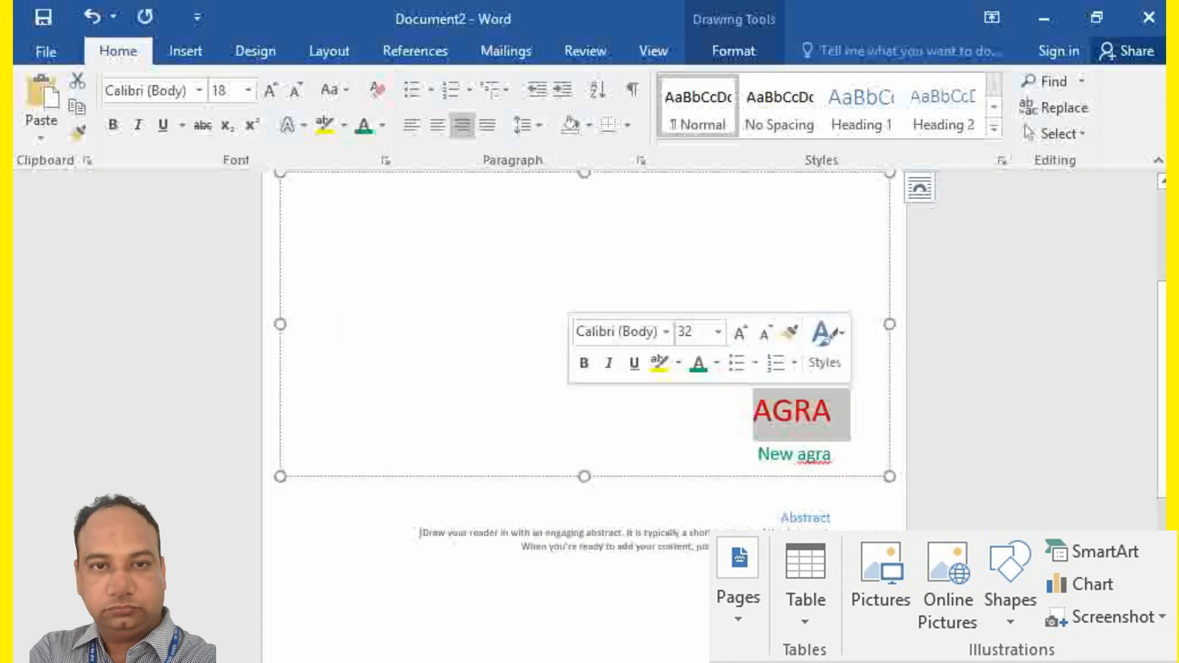
pyautogui.scroll(1, 755, 418)
pyautogui.scroll(4, 584, 362)
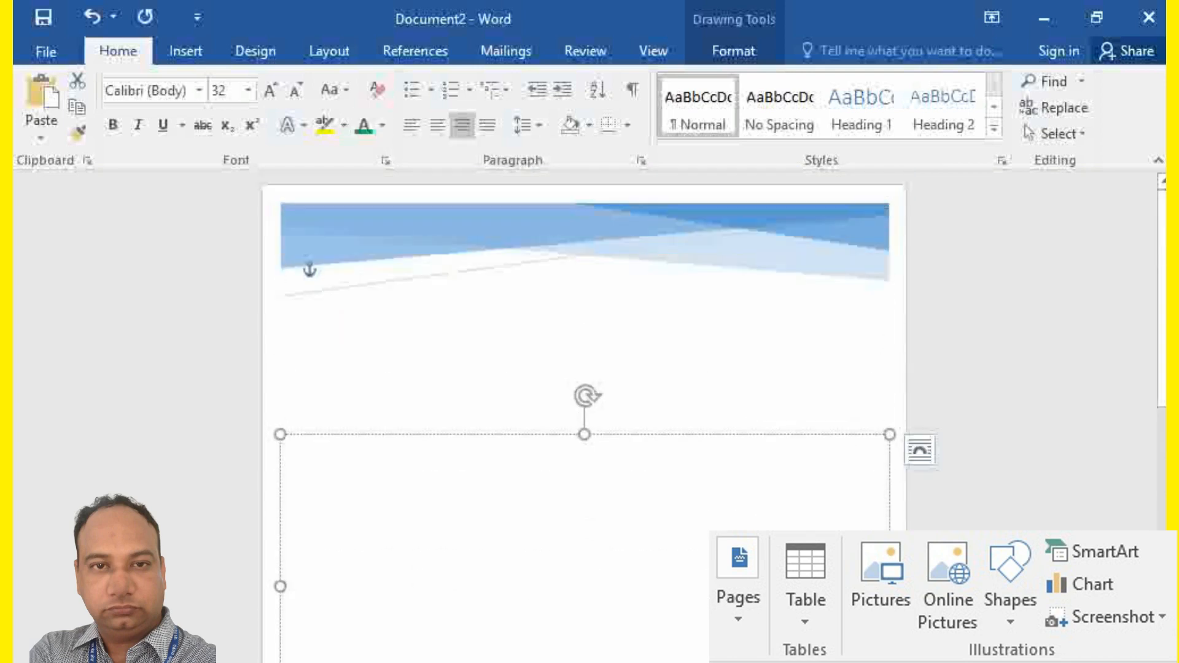
pyautogui.click(675, 362)
pyautogui.scroll(-7, 676, 363)
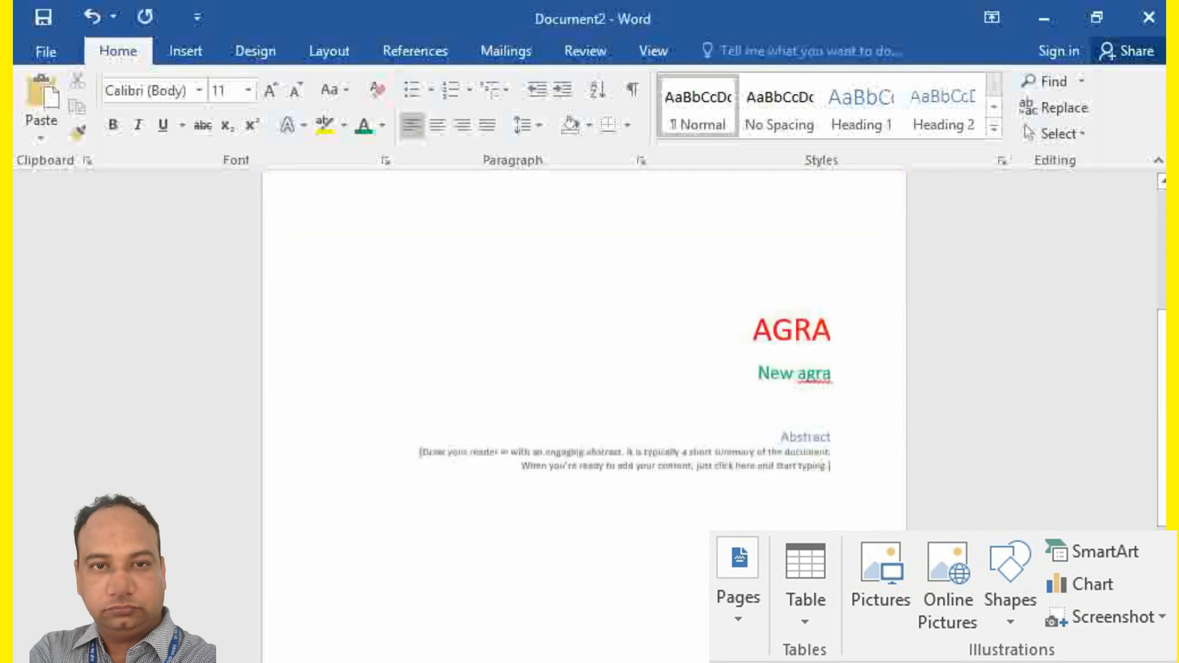
pyautogui.scroll(-4, 585, 369)
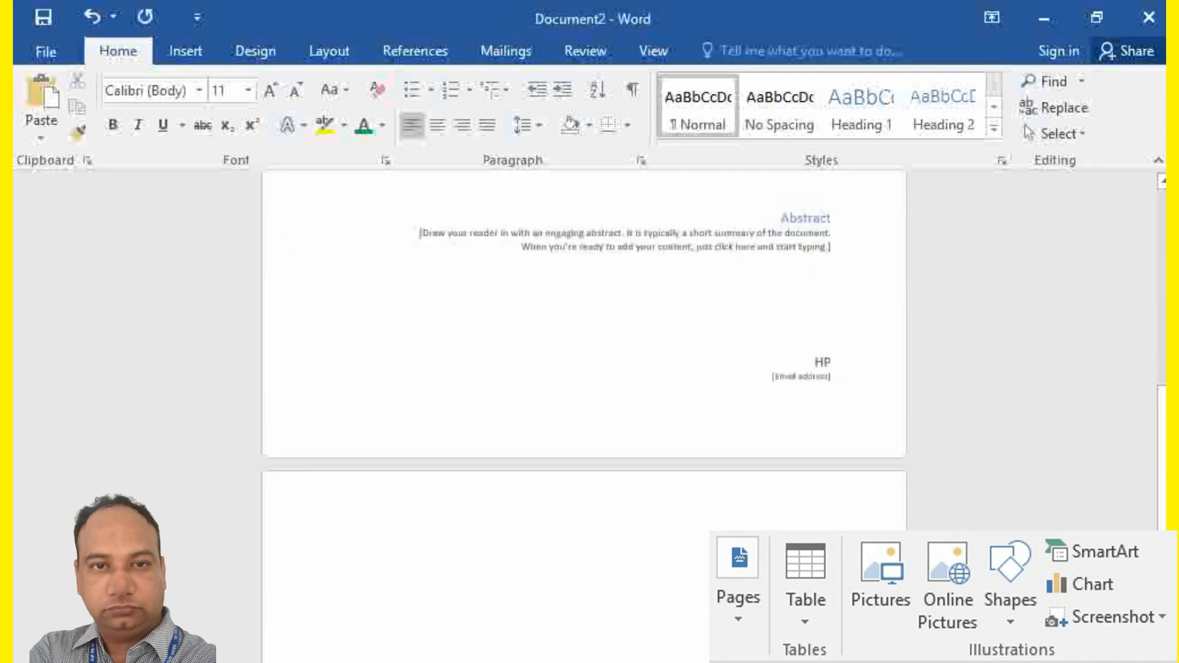
pyautogui.scroll(-1, 584, 369)
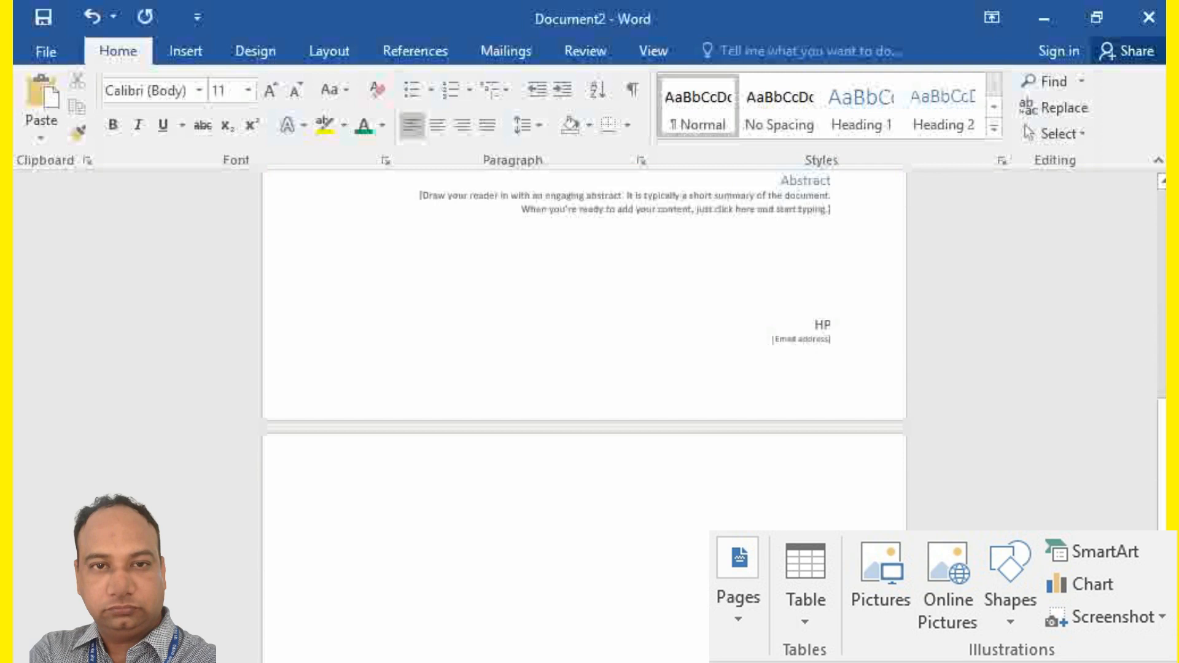
pyautogui.click(823, 324)
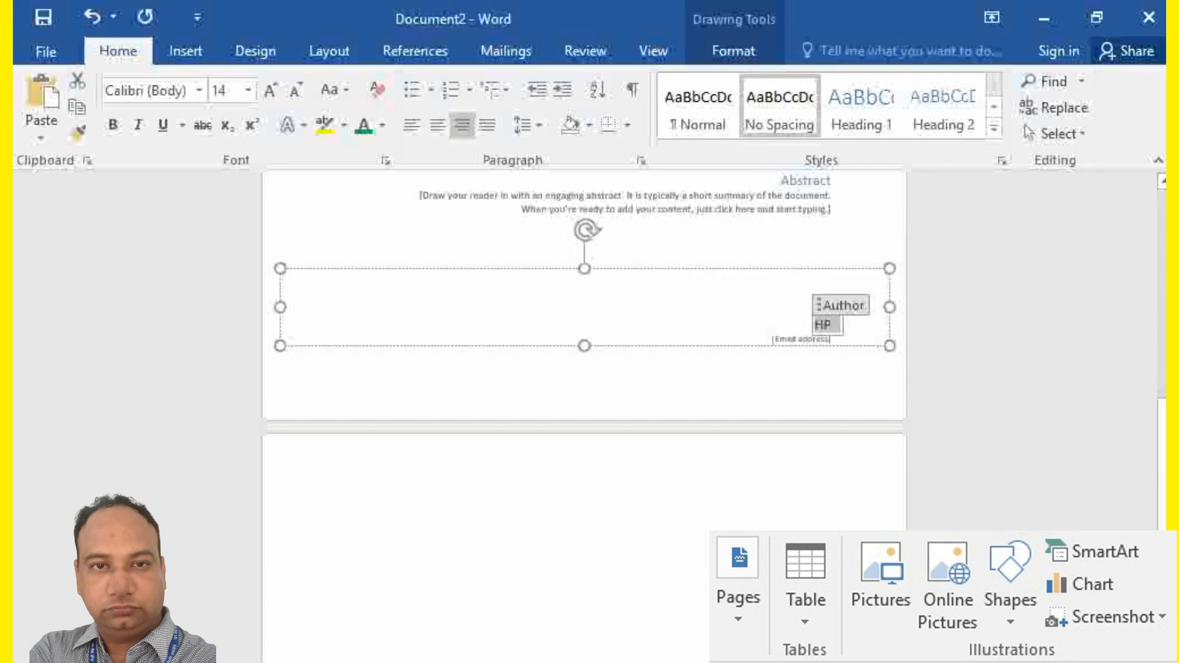
pyautogui.click(688, 384)
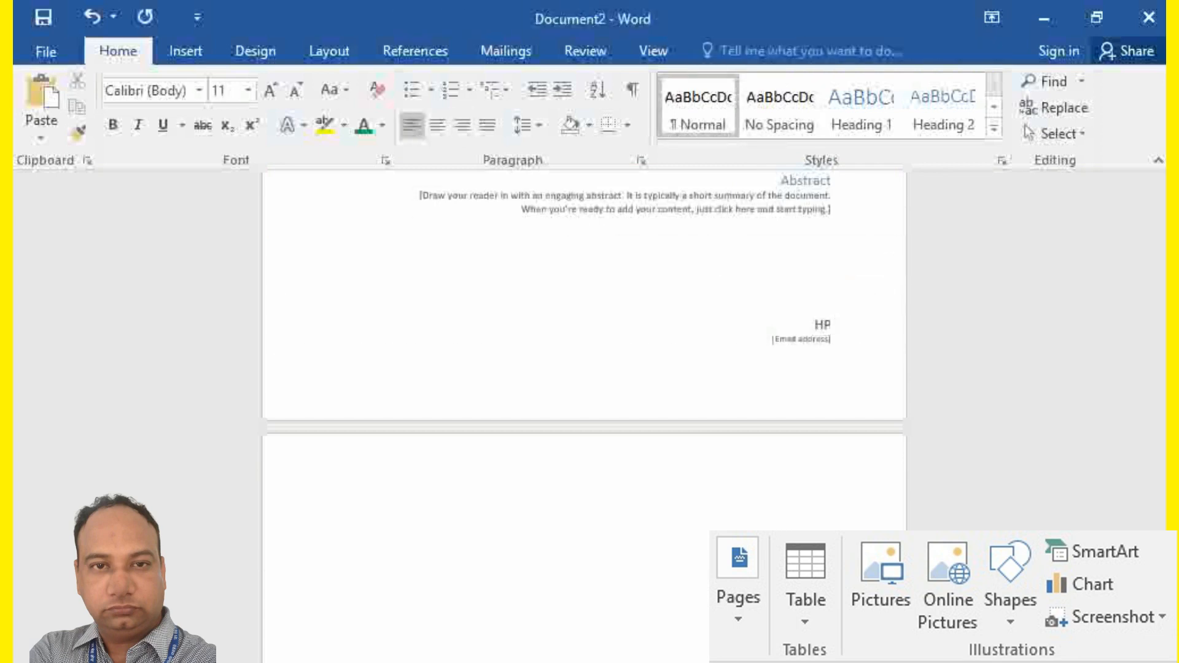
pyautogui.click(185, 51)
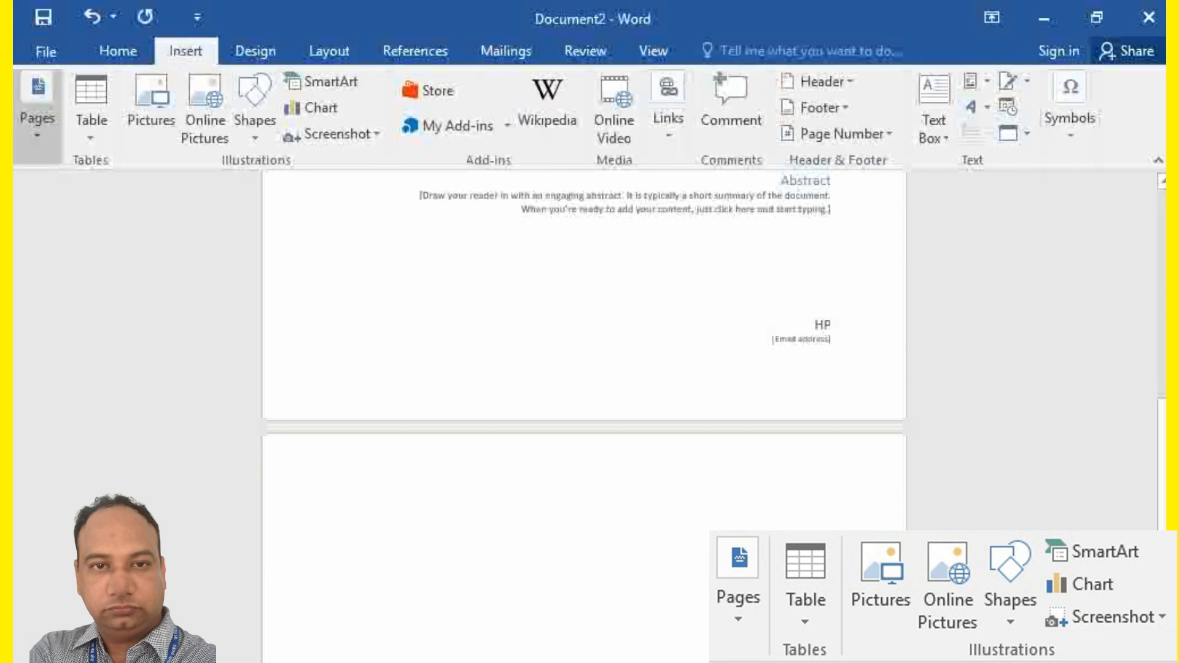
pyautogui.scroll(1, 584, 368)
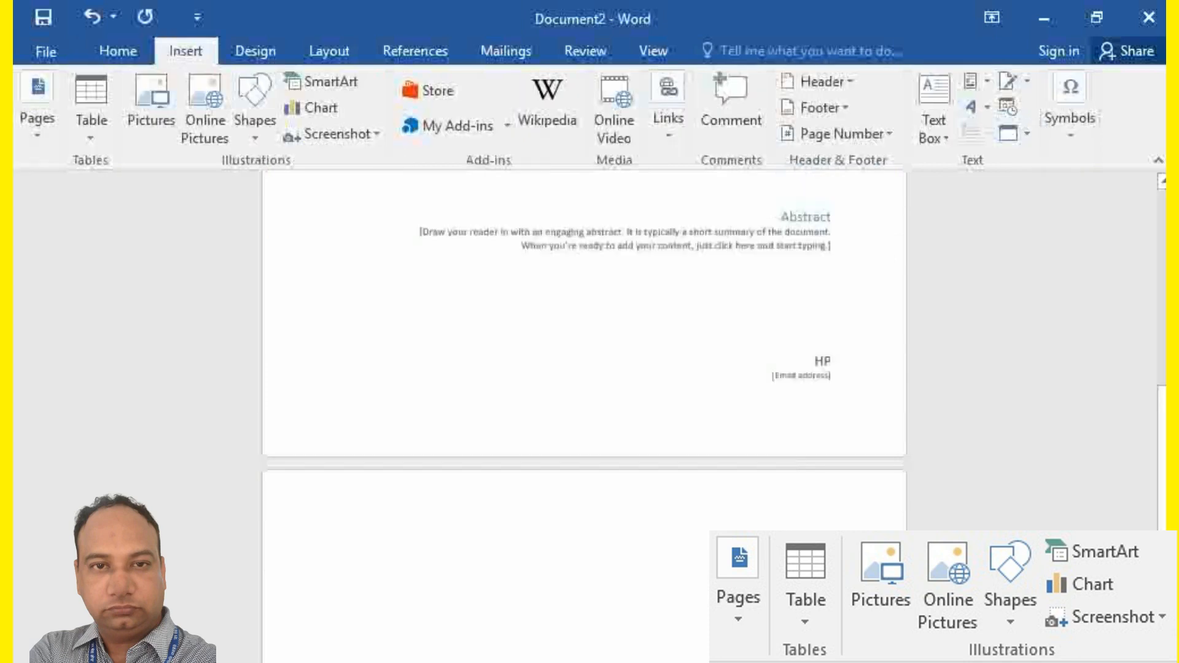
pyautogui.scroll(2, 584, 369)
pyautogui.click(833, 452)
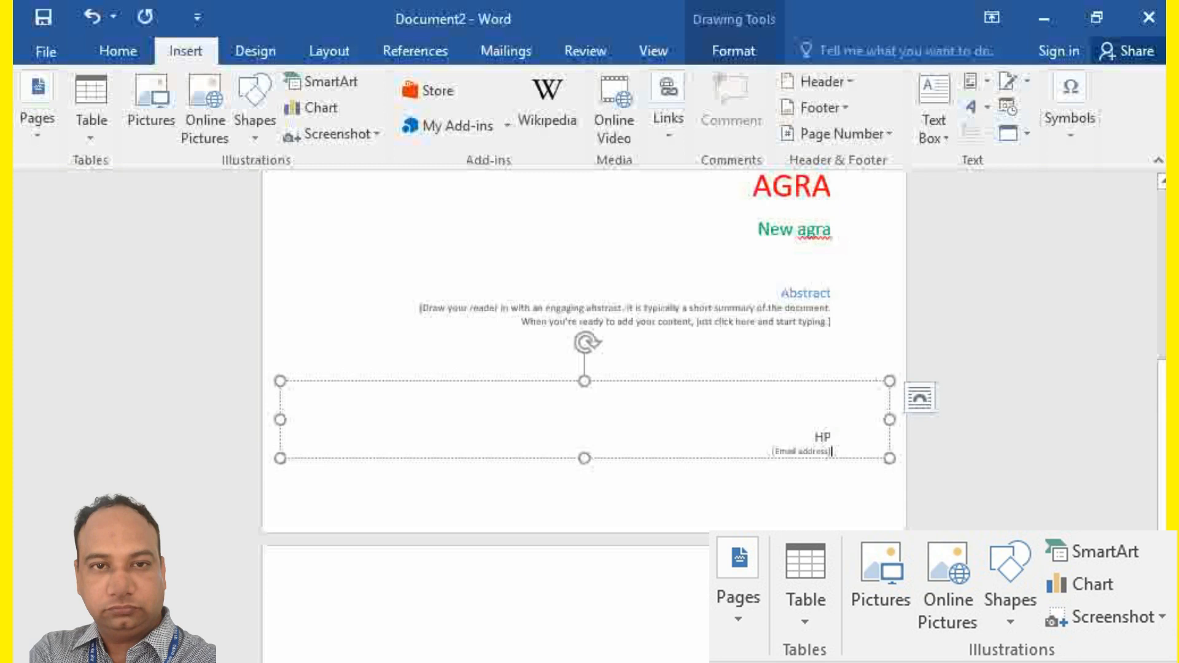
pyautogui.scroll(10, 584, 369)
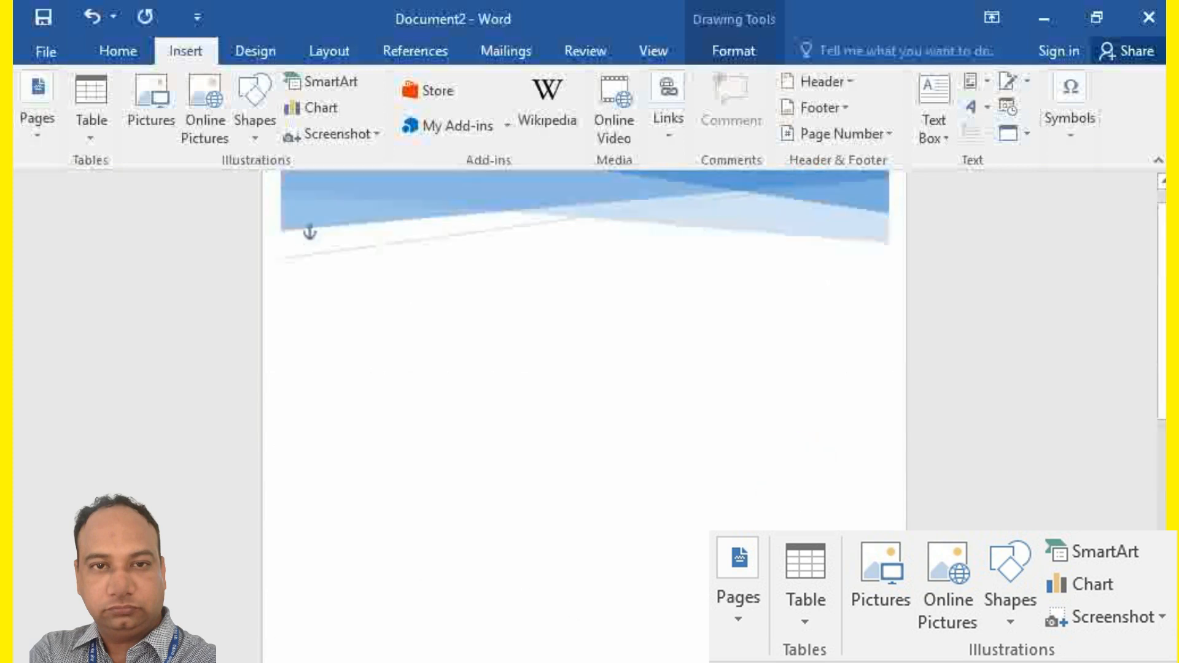
# Create a new blank document and fill it with sample paragraphs using =rand().
pyautogui.click(46, 51)
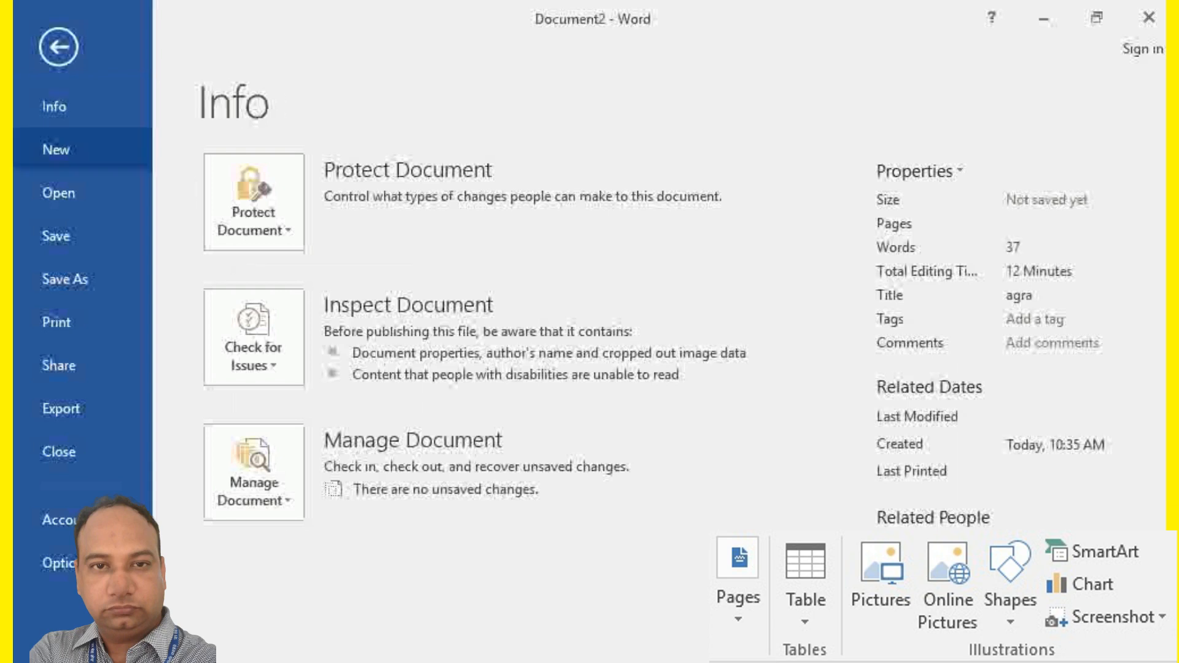
pyautogui.click(55, 149)
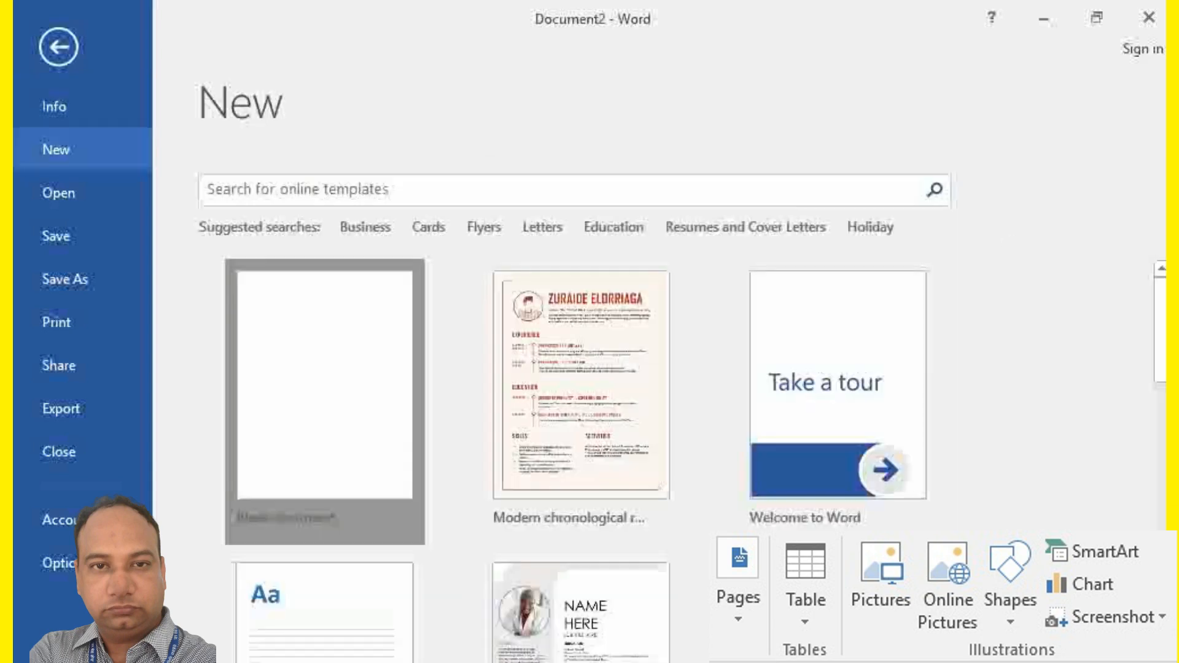
pyautogui.click(325, 393)
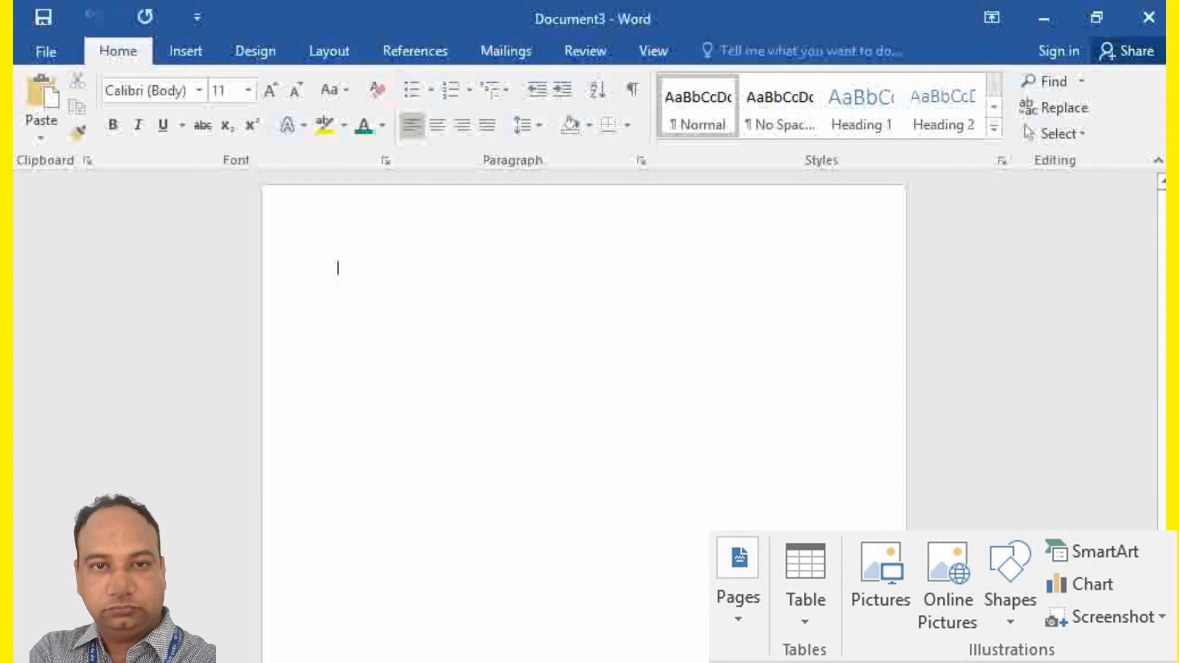
pyautogui.write('=rand()')
pyautogui.press('Return')
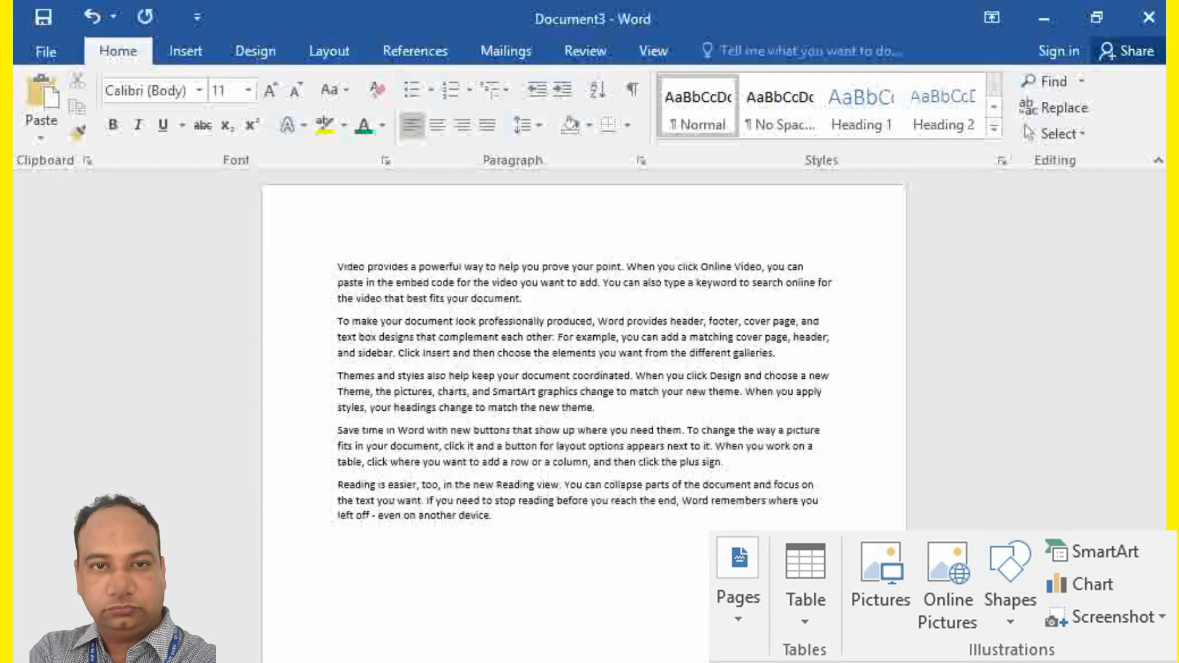
pyautogui.scroll(-5, 584, 394)
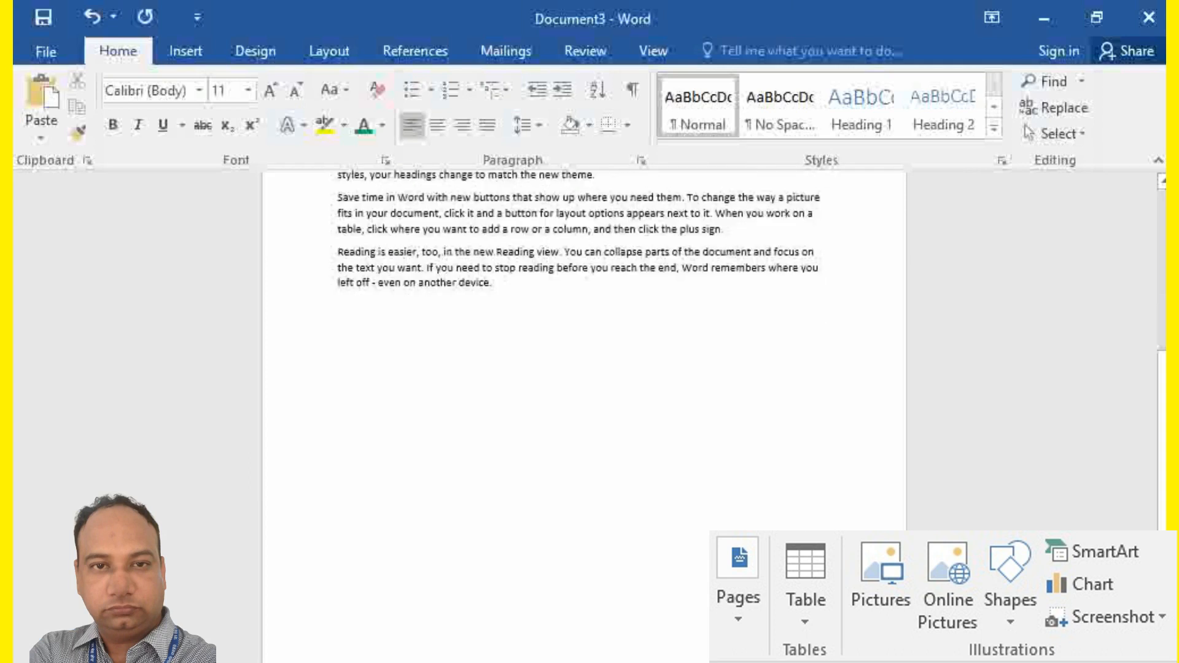
pyautogui.scroll(4, 583, 393)
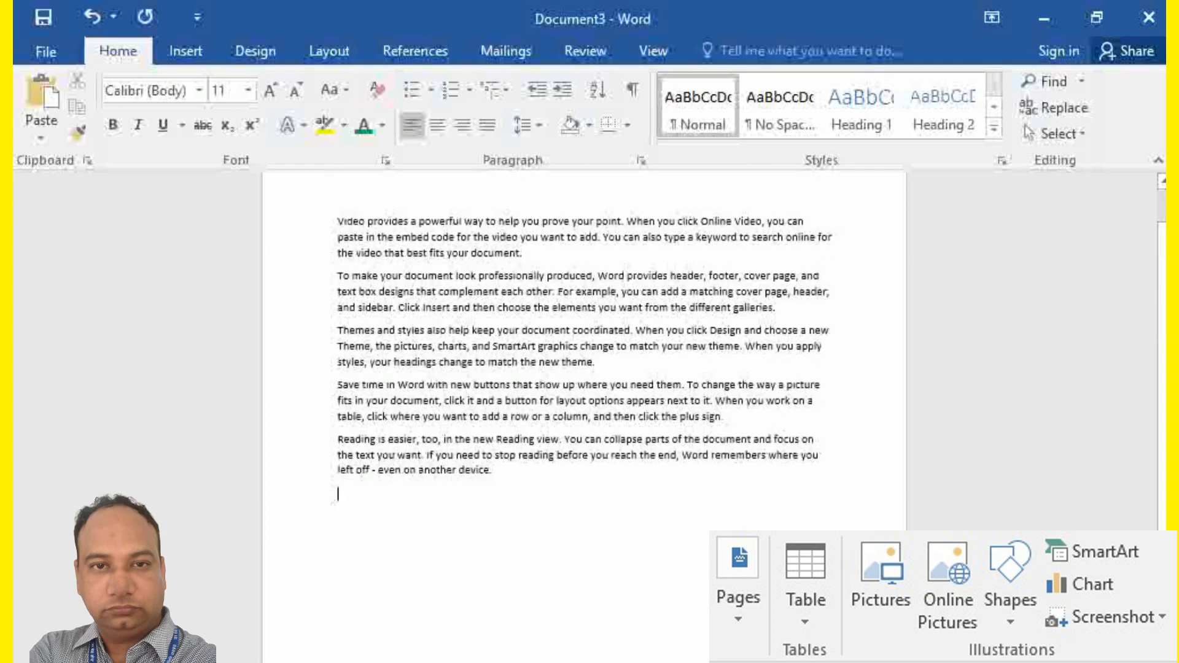
# Insert a blank page after the last sample paragraph.
pyautogui.click(185, 51)
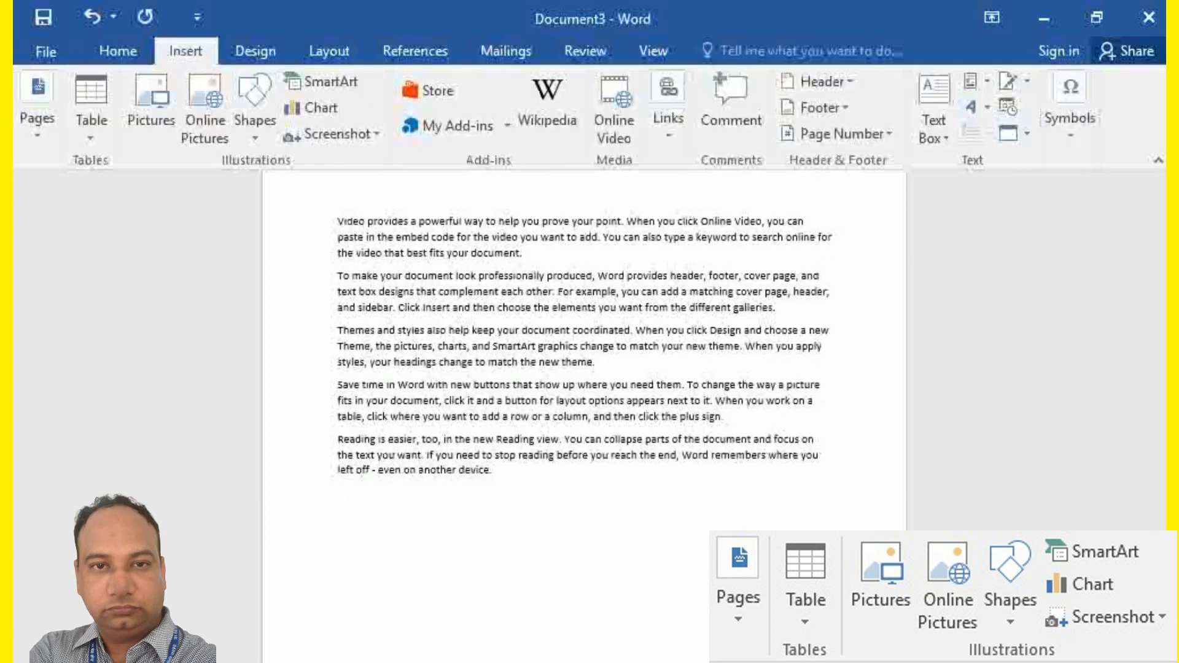
pyautogui.click(37, 101)
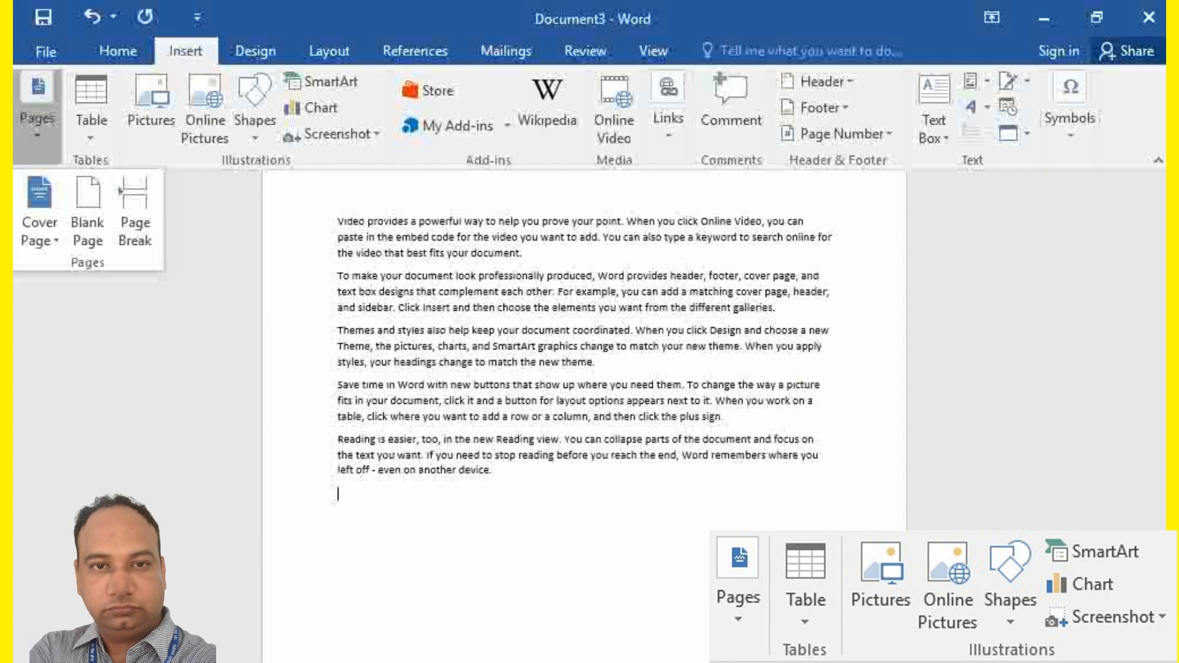
pyautogui.click(87, 212)
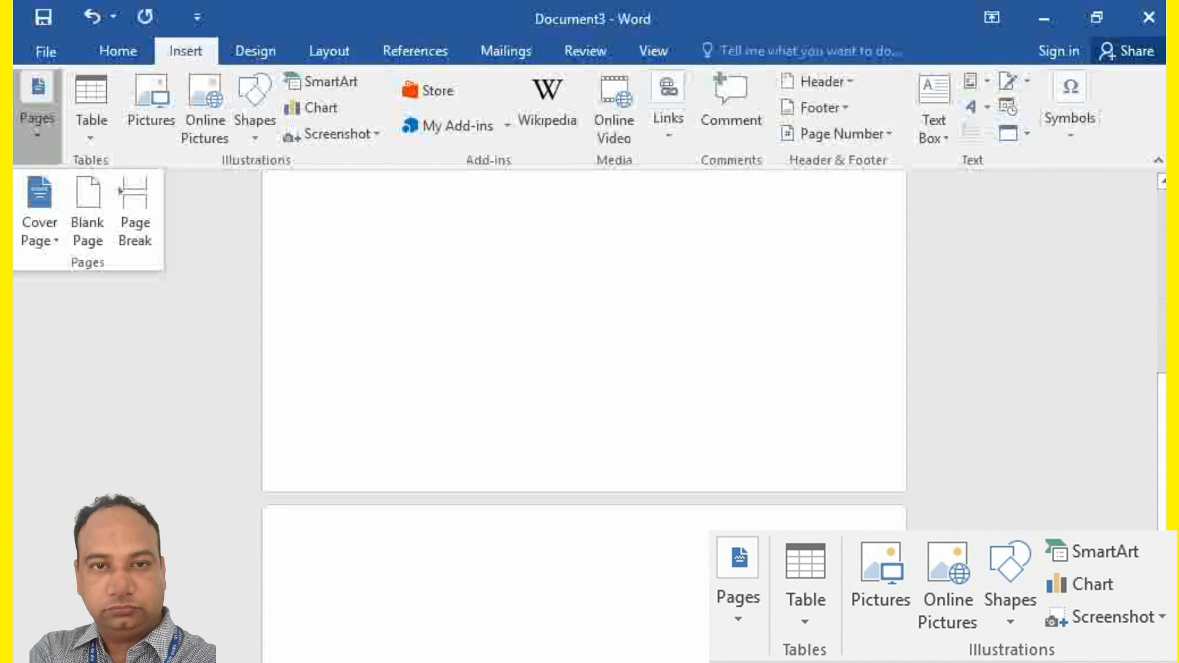
pyautogui.scroll(10, 583, 368)
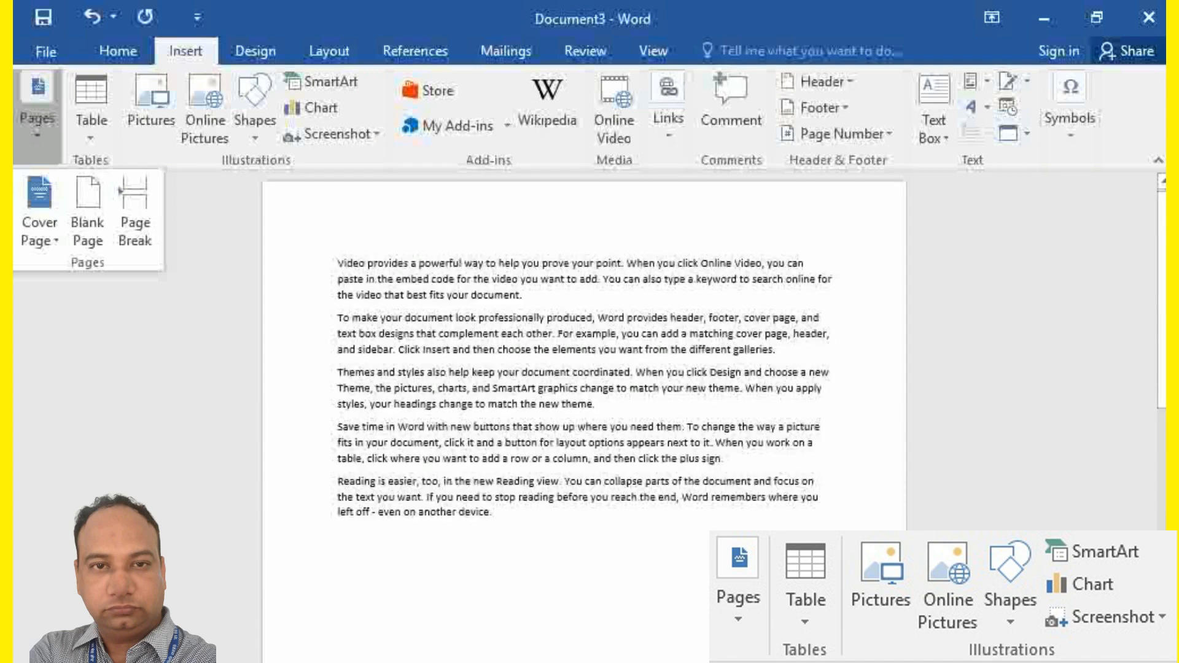
# Increase the font size of all the sample paragraphs on the first page to 14.
pyautogui.click(494, 513)
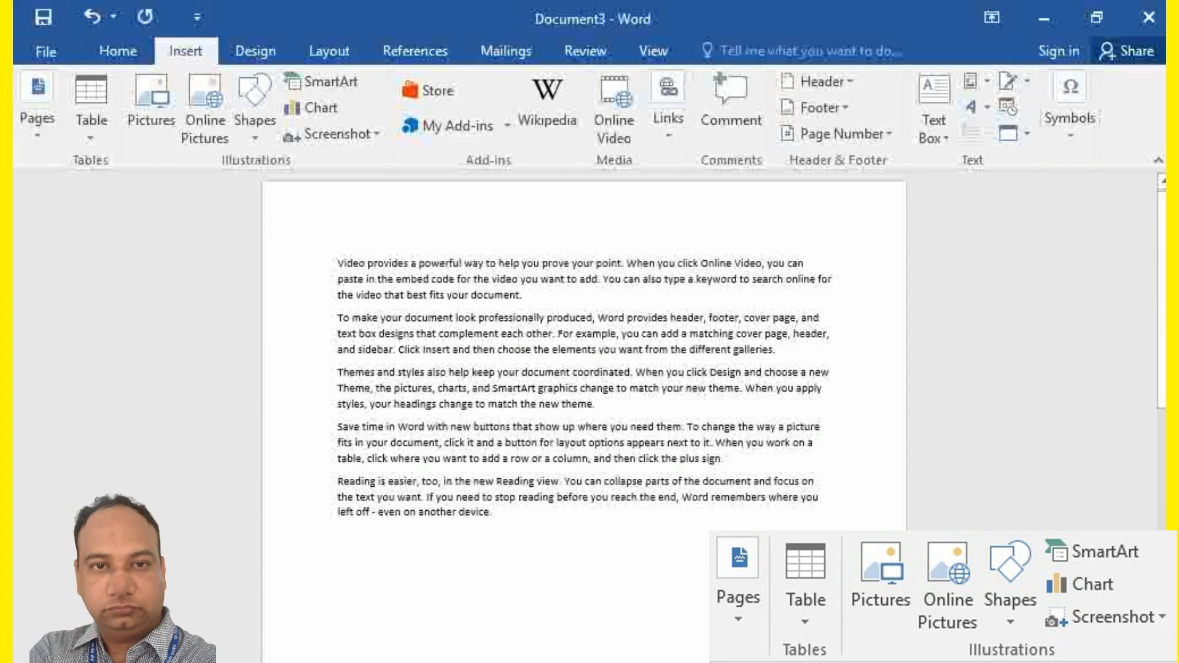
pyautogui.moveTo(493, 513); pyautogui.dragTo(338, 263)
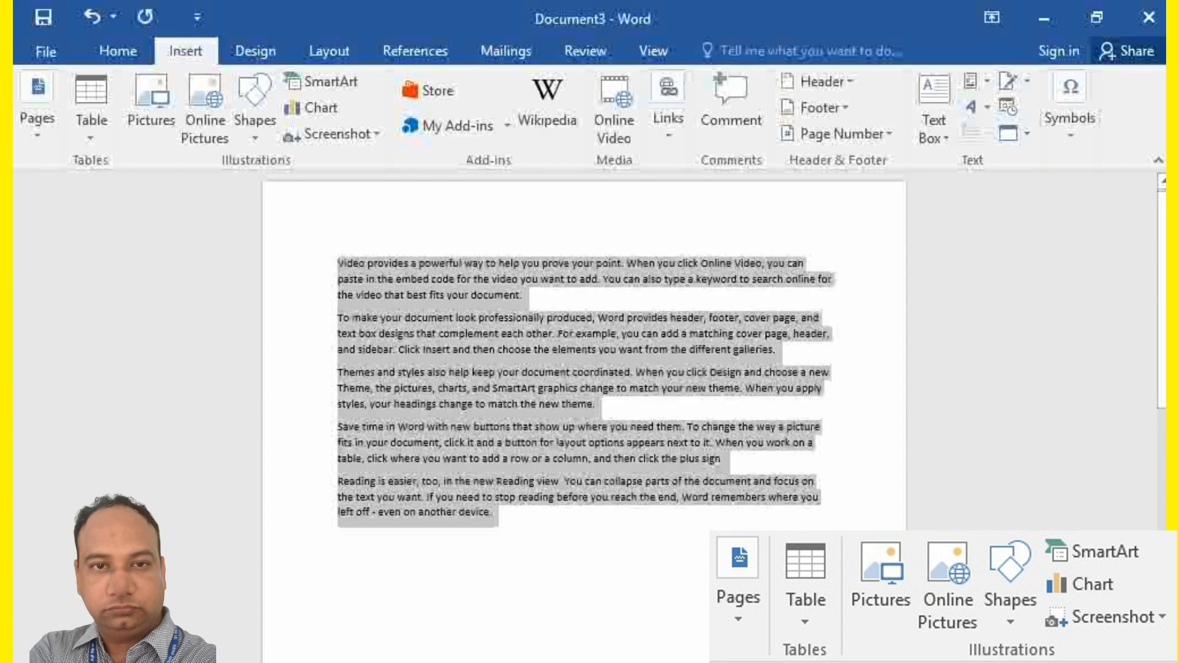
pyautogui.click(118, 51)
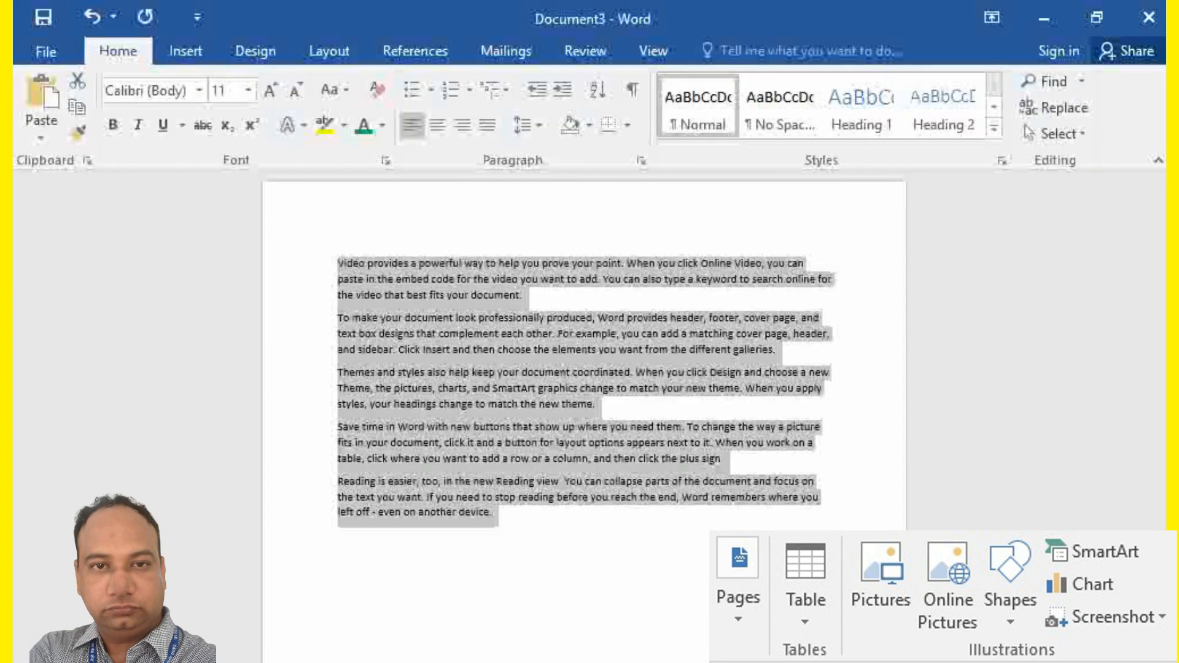
pyautogui.click(269, 90)
pyautogui.click(269, 91)
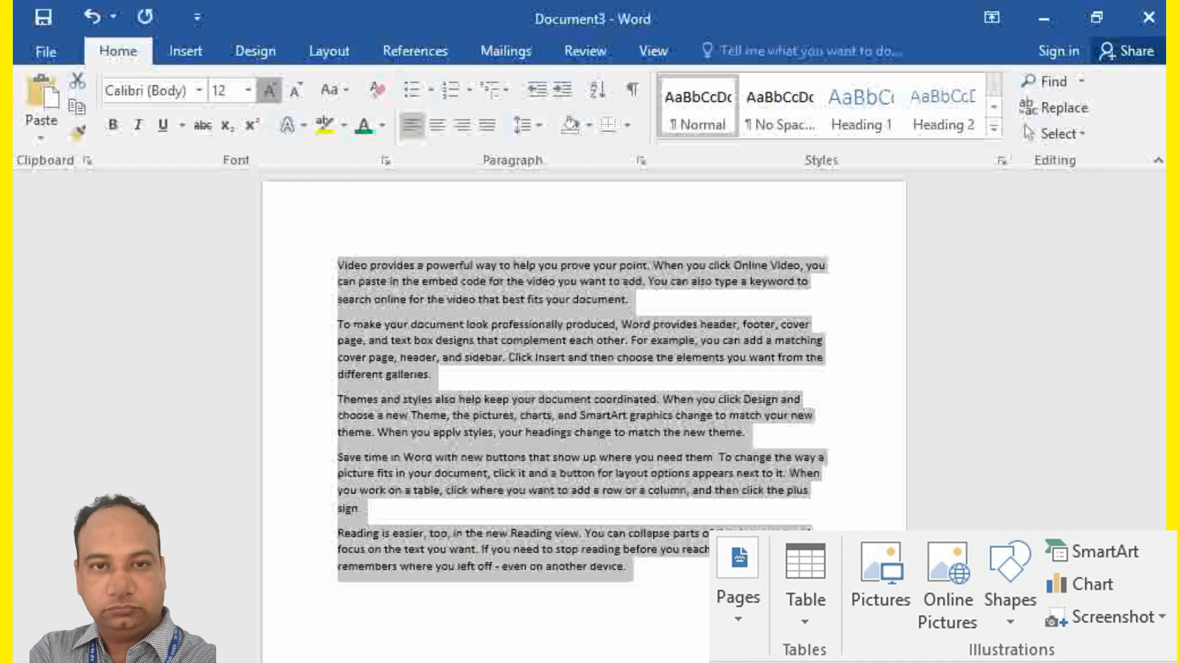
pyautogui.click(493, 499)
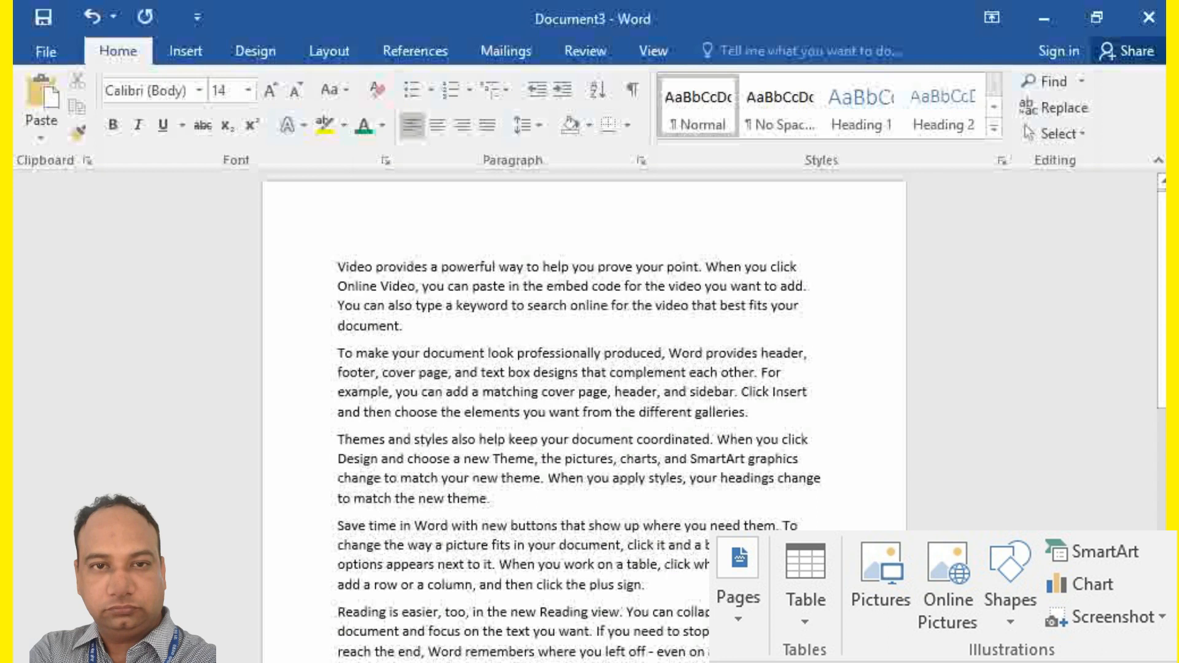
# Insert a page break before the paragraph starting "To make your document look professionally produced" and check how the text splits across pages.
pyautogui.click(339, 353)
pyautogui.click(185, 51)
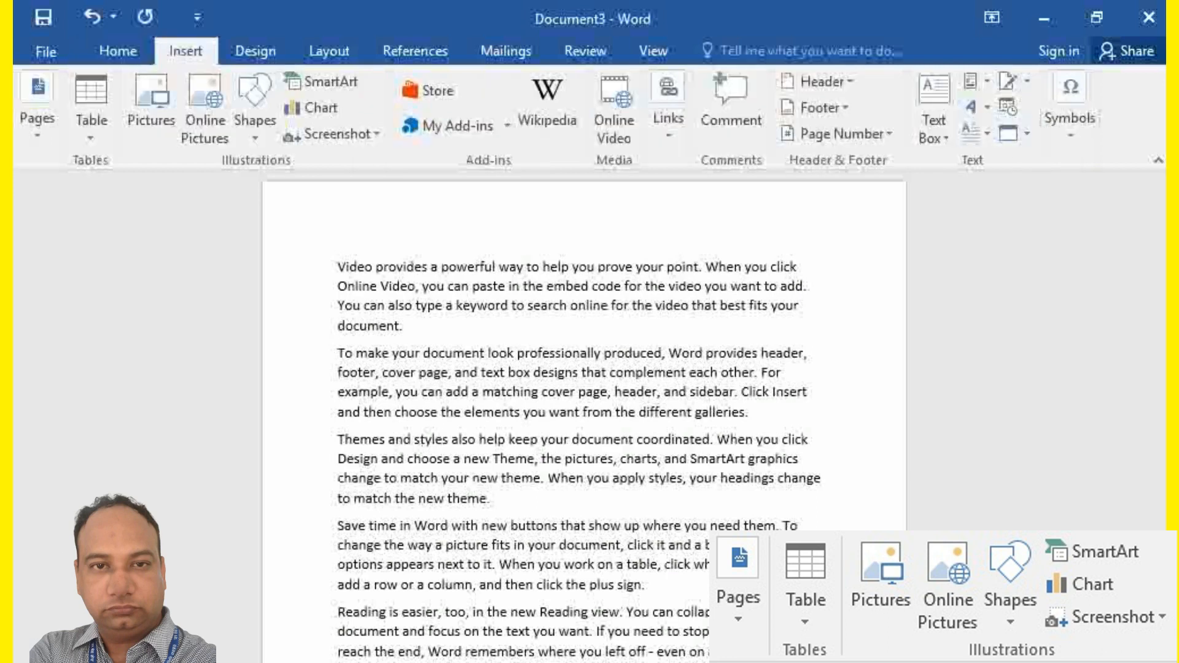
pyautogui.click(37, 103)
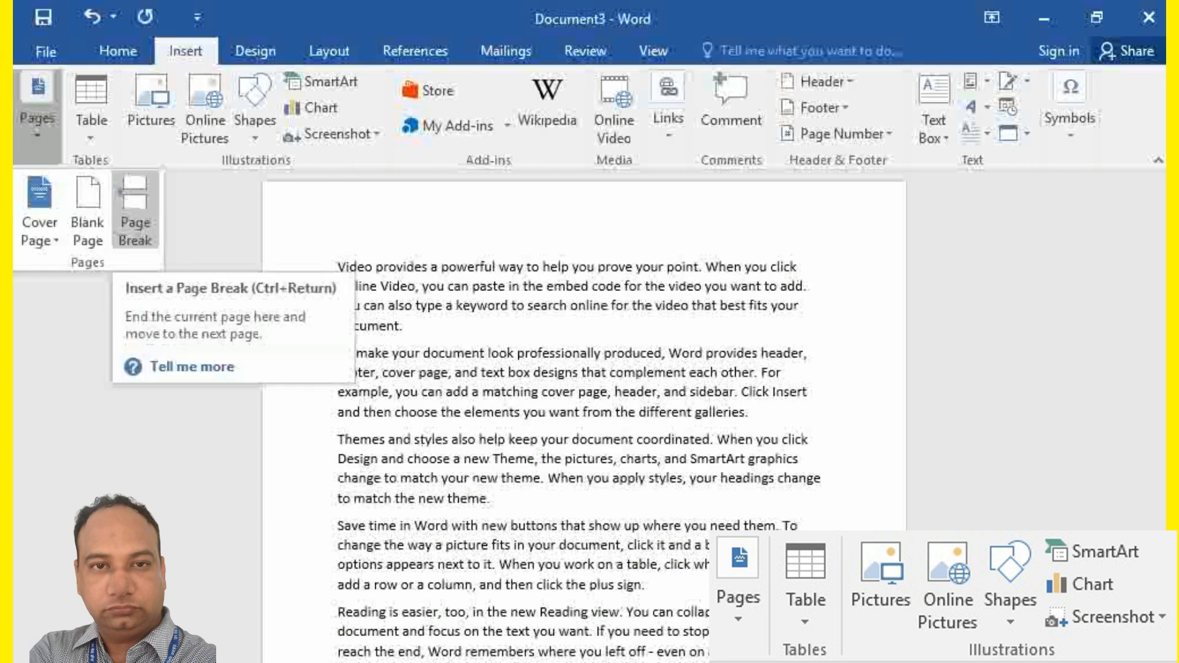
pyautogui.click(135, 212)
pyautogui.scroll(5, 584, 368)
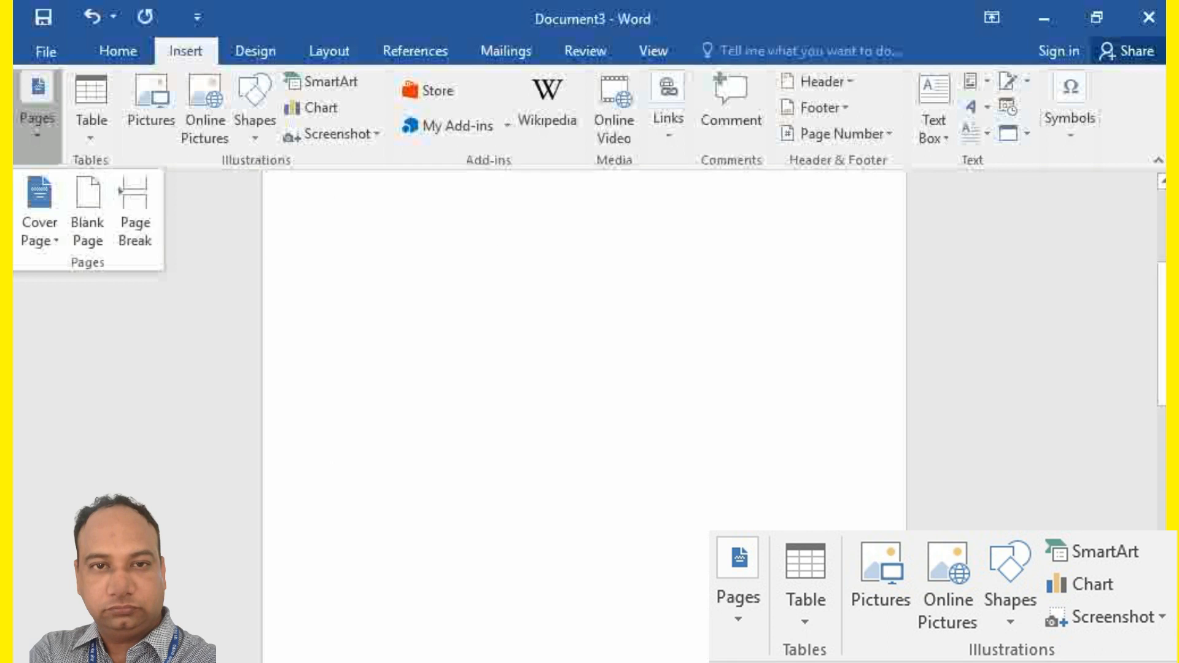
pyautogui.scroll(-8, 584, 369)
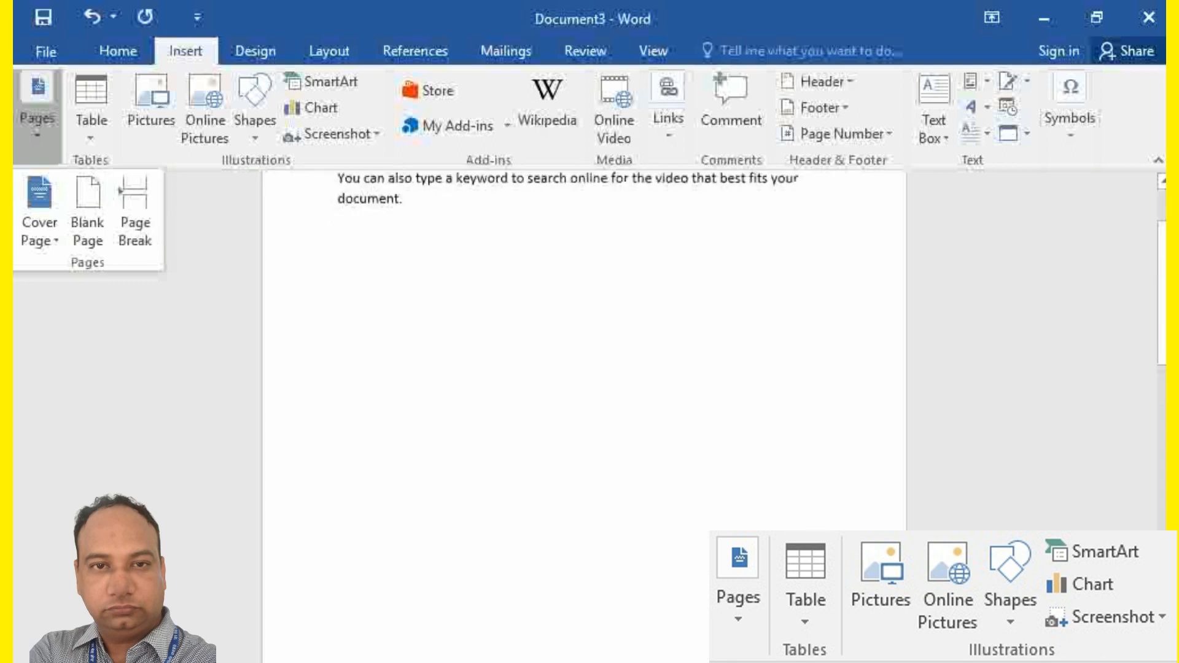
pyautogui.scroll(-3, 584, 368)
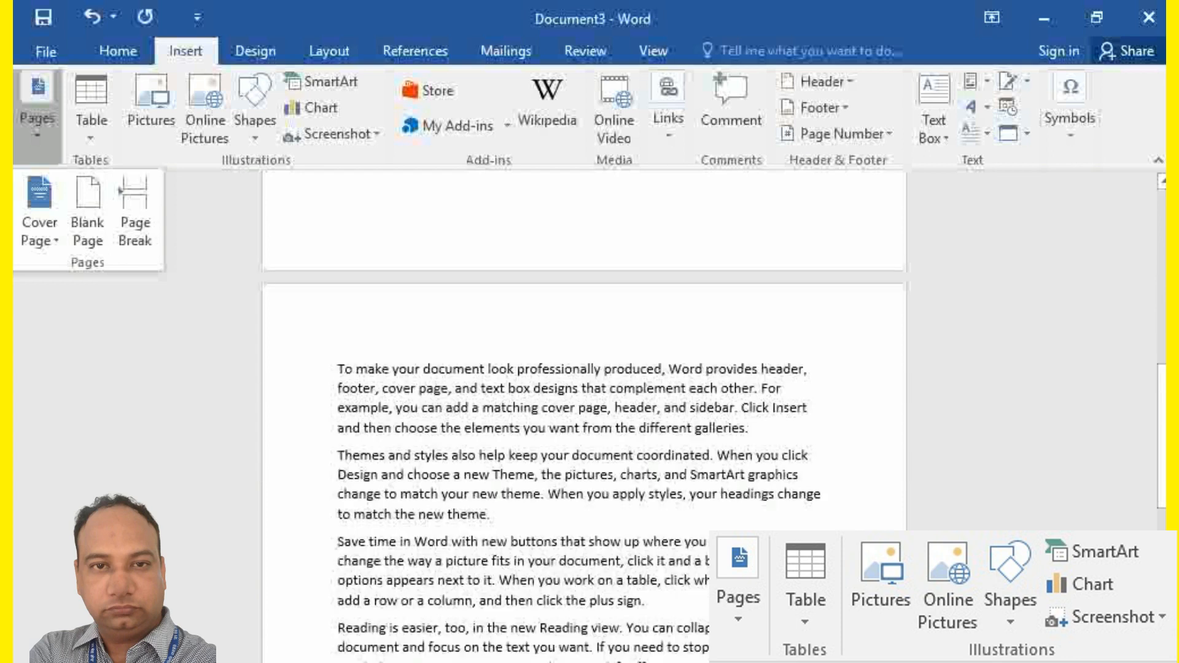
pyautogui.scroll(7, 583, 412)
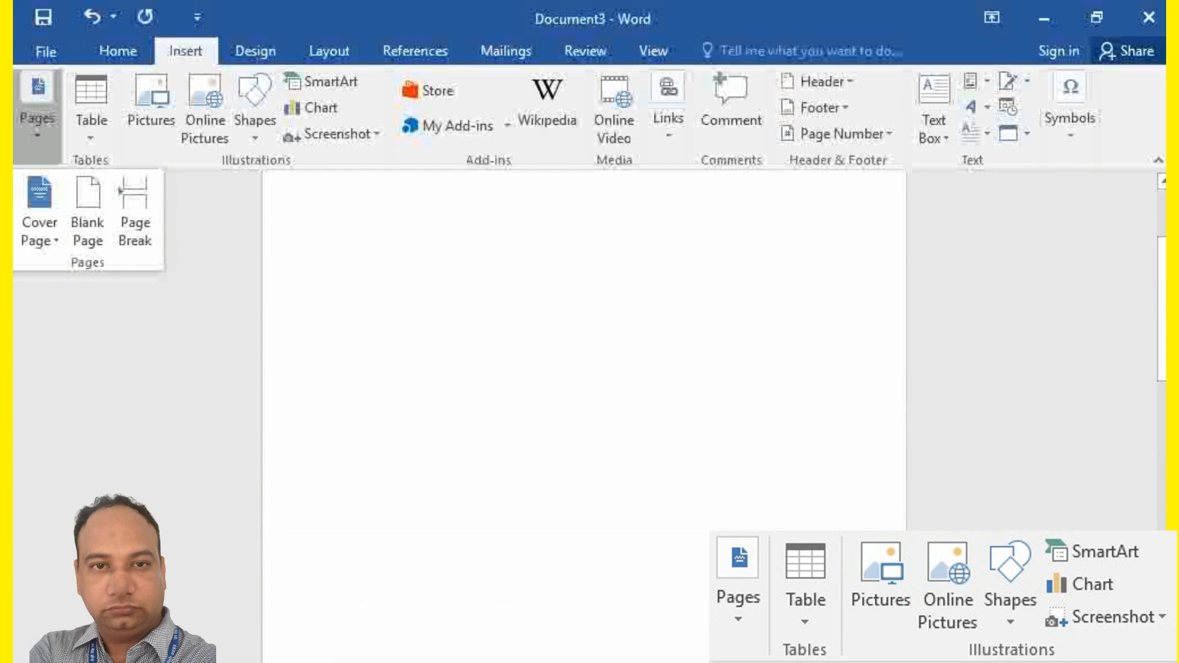
pyautogui.scroll(-5, 584, 369)
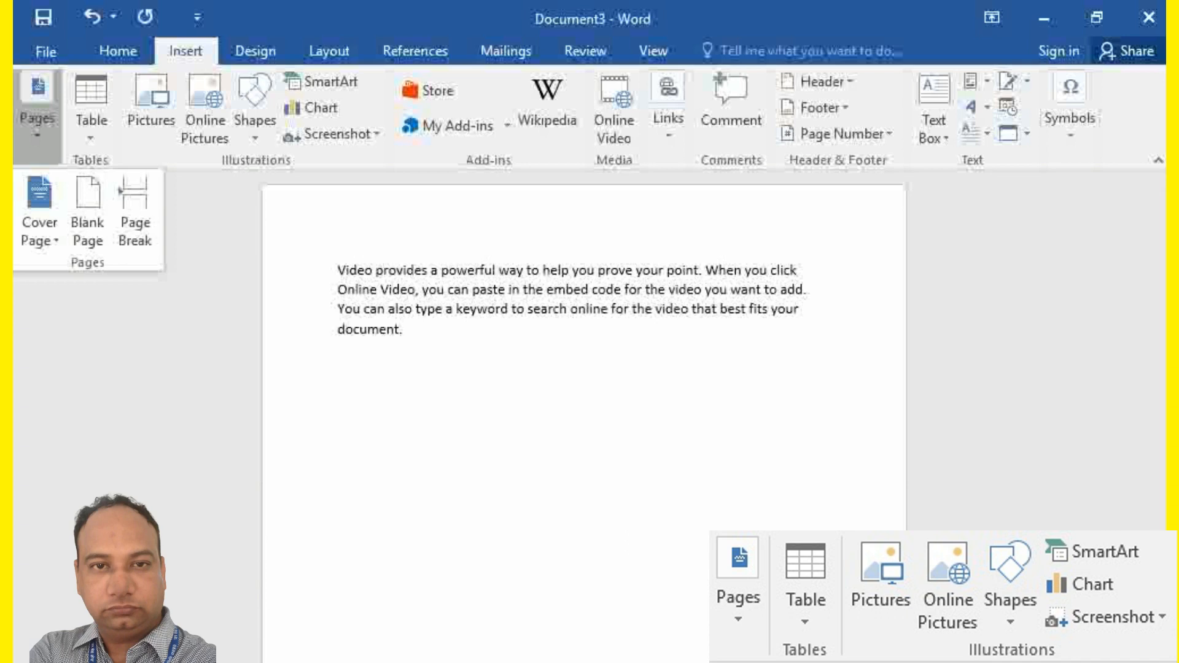
pyautogui.press('Escape')
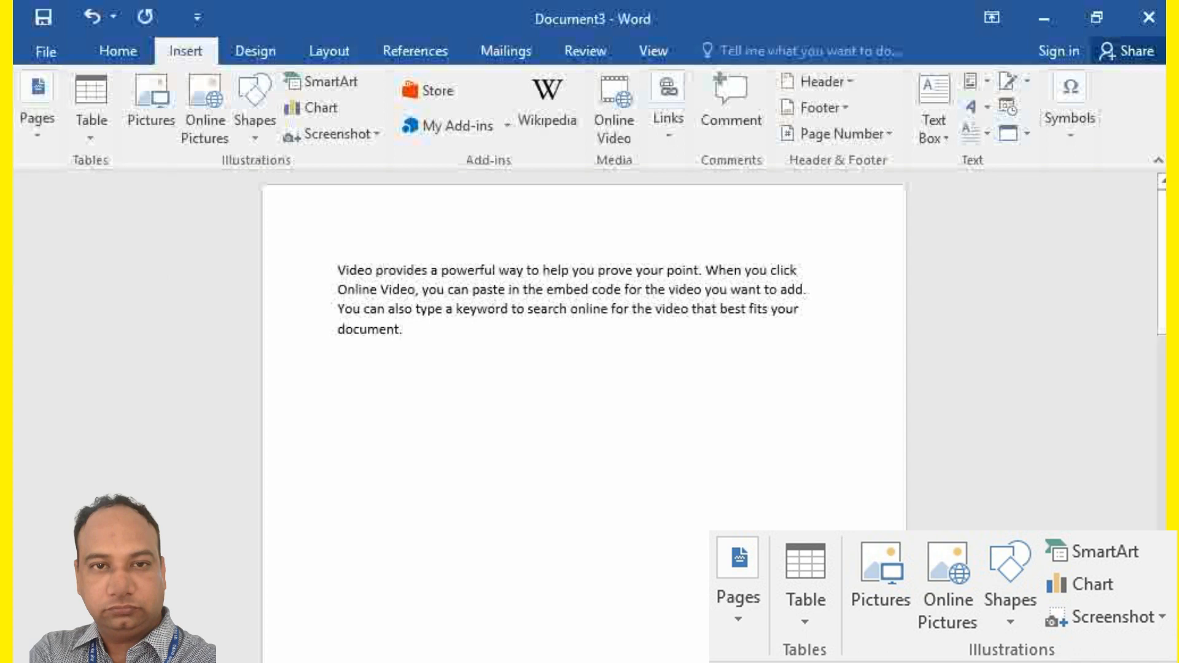
# Undo the page break before the second paragraph.
pyautogui.hotkey('ctrl', 'z')
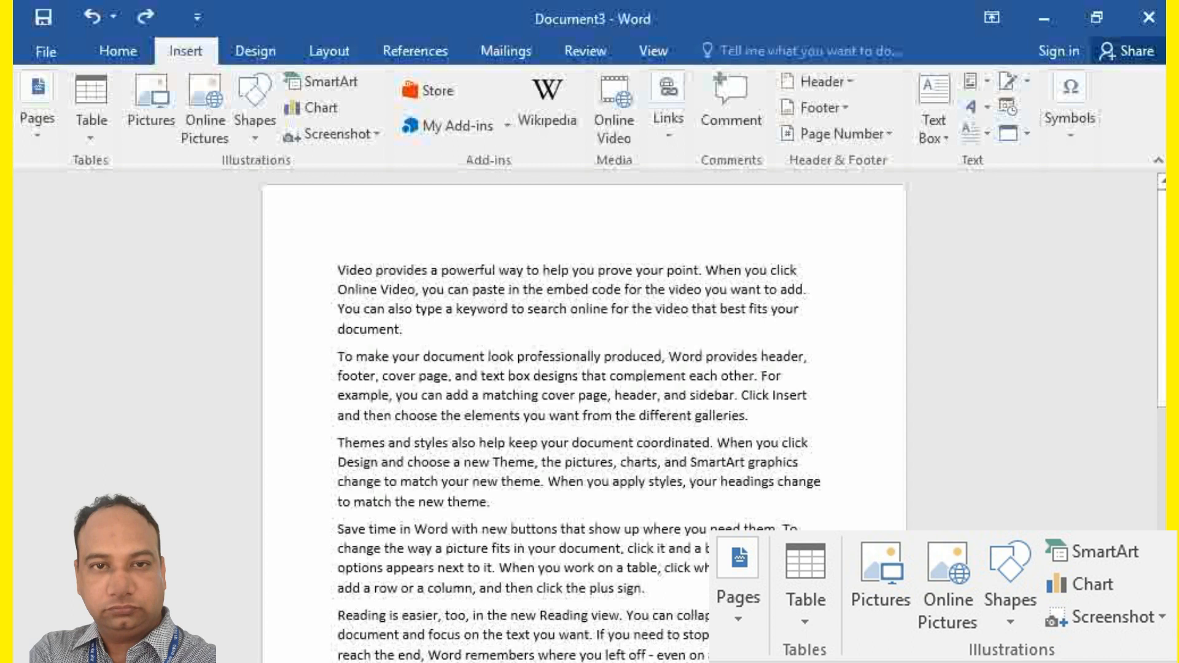
pyautogui.click(91, 109)
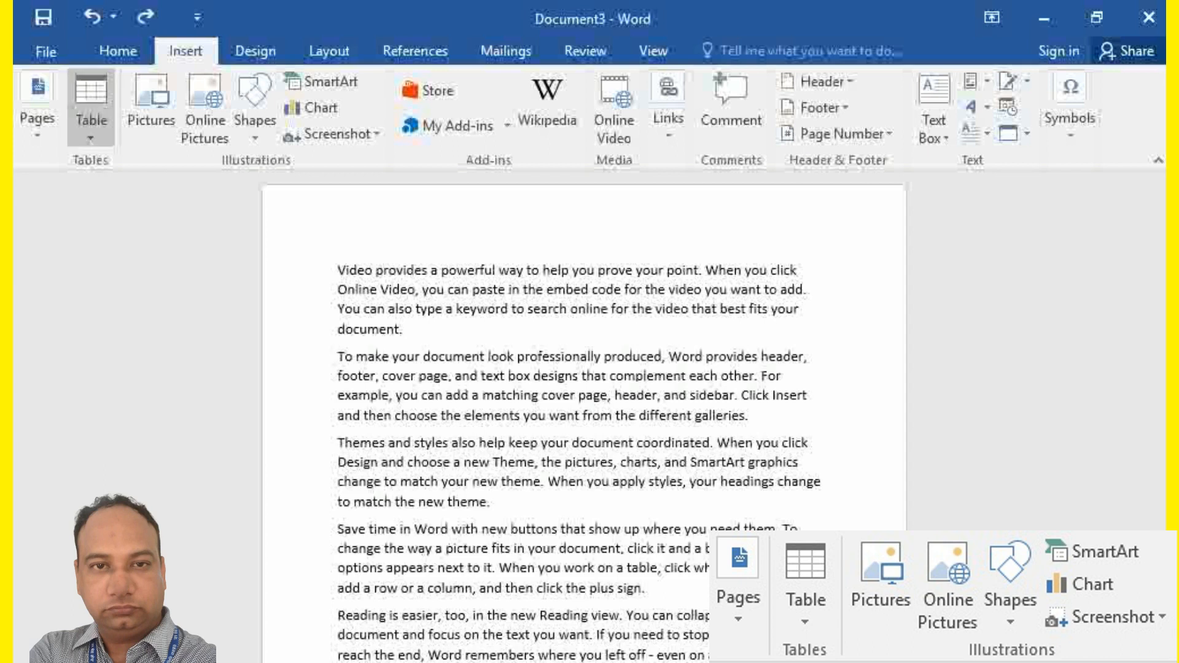
pyautogui.press('Escape')
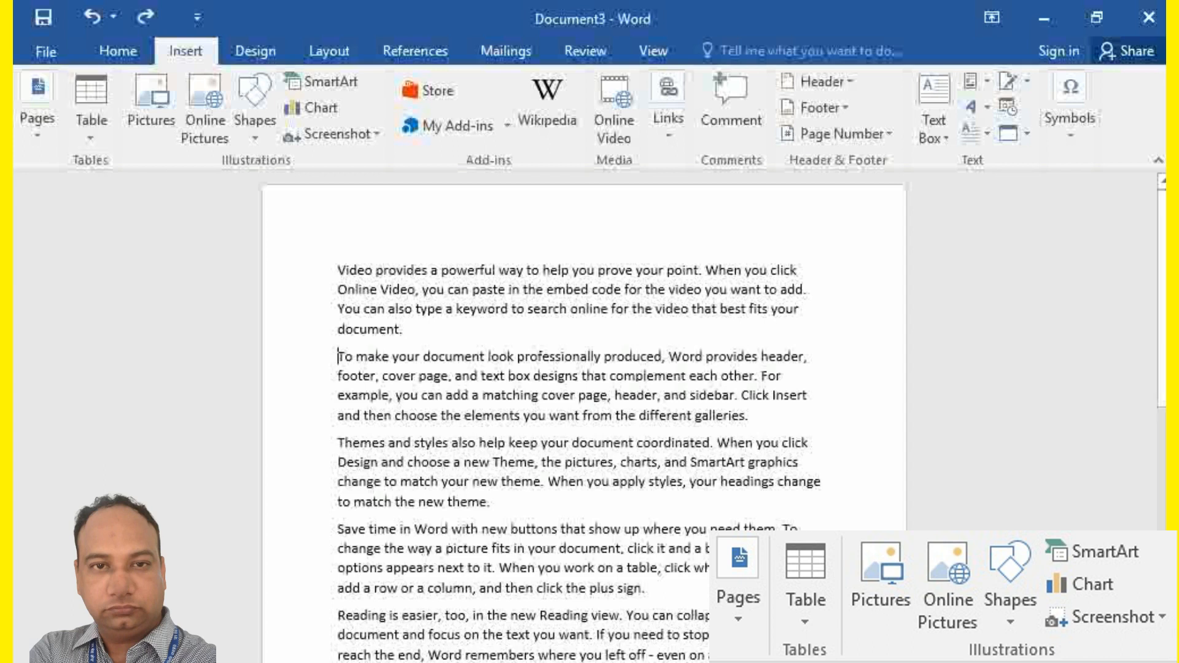
# Add four blank lines after the first paragraph and insert a table with four columns and one row on the last of them.
pyautogui.click(402, 329)
pyautogui.press('Return')
pyautogui.press('Return')
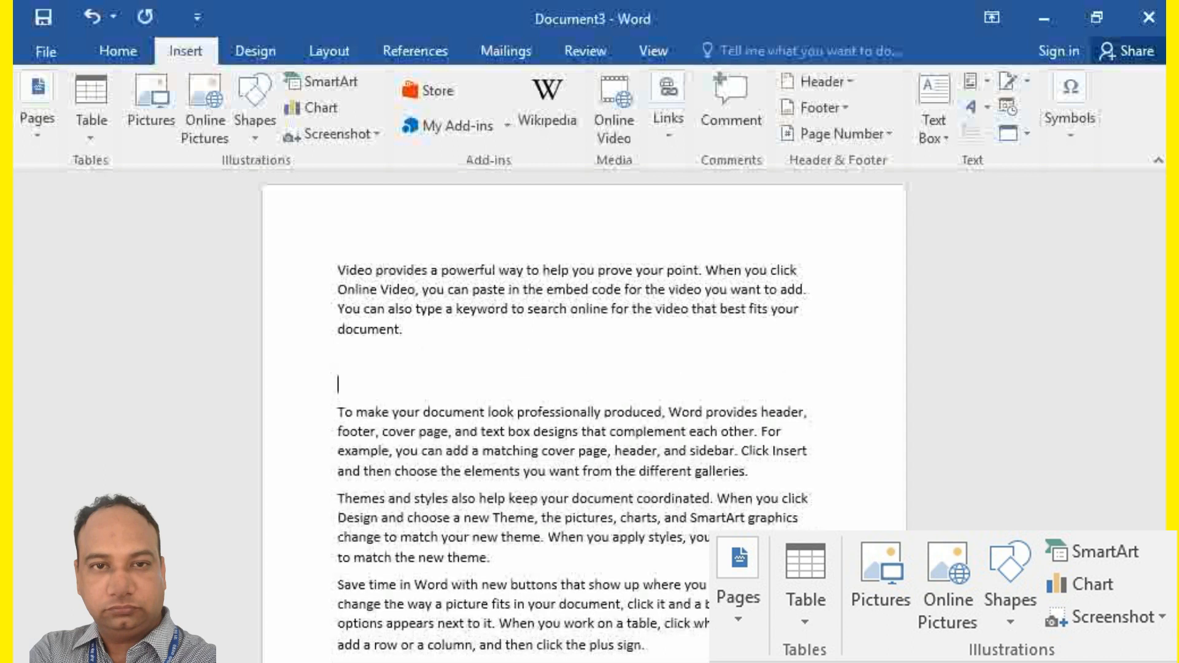
pyautogui.press('Return')
pyautogui.press('Return')
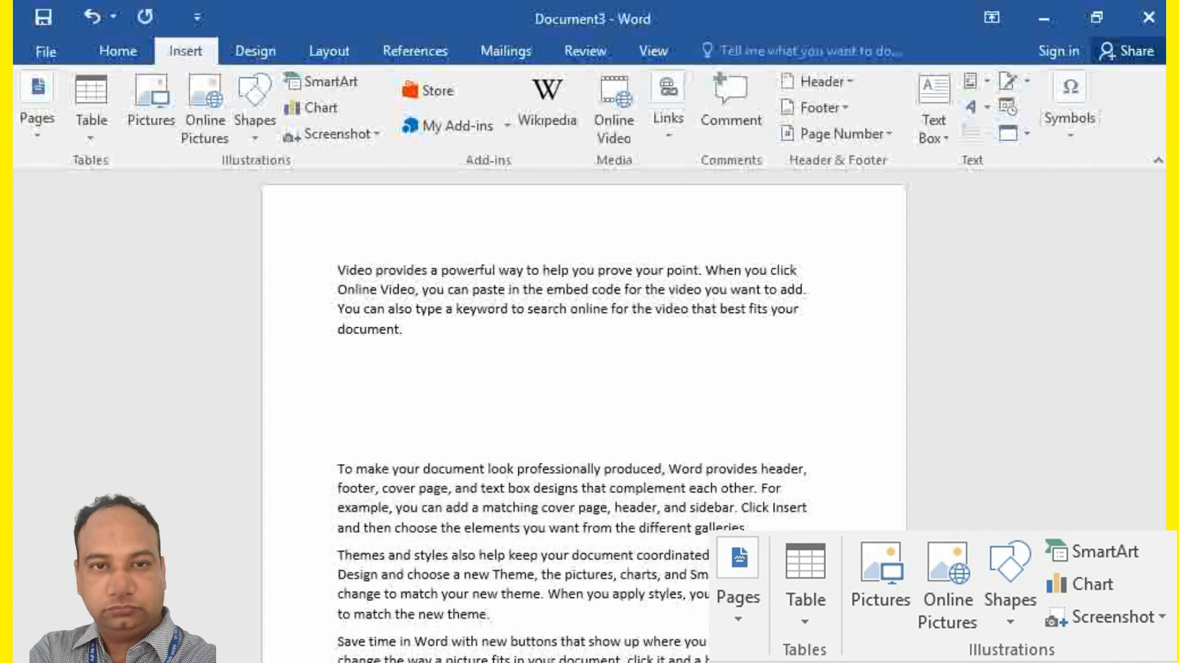
pyautogui.click(90, 111)
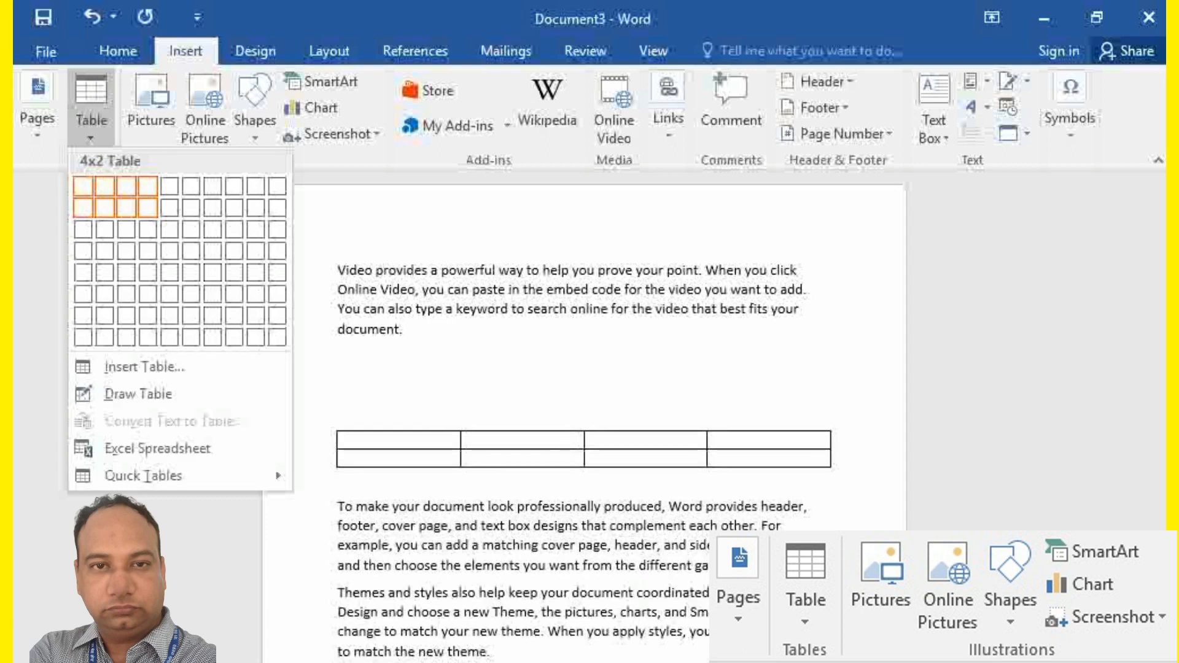
pyautogui.click(147, 186)
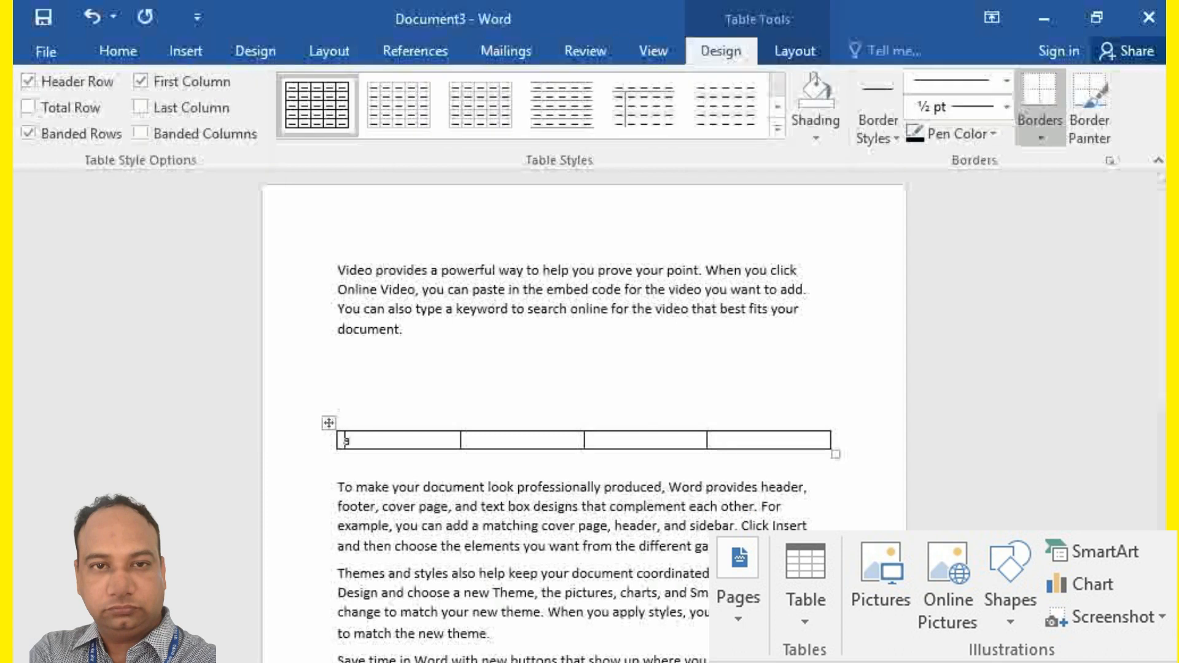
# Fill the table's row with Agra, Mathura, Delhi and Kanpur, and add a second row beneath it.
pyautogui.write('agra')
pyautogui.press('Tab')
pyautogui.write('mathura')
pyautogui.press('Tab')
pyautogui.write('delhi')
pyautogui.press('Tab')
pyautogui.write('ka')
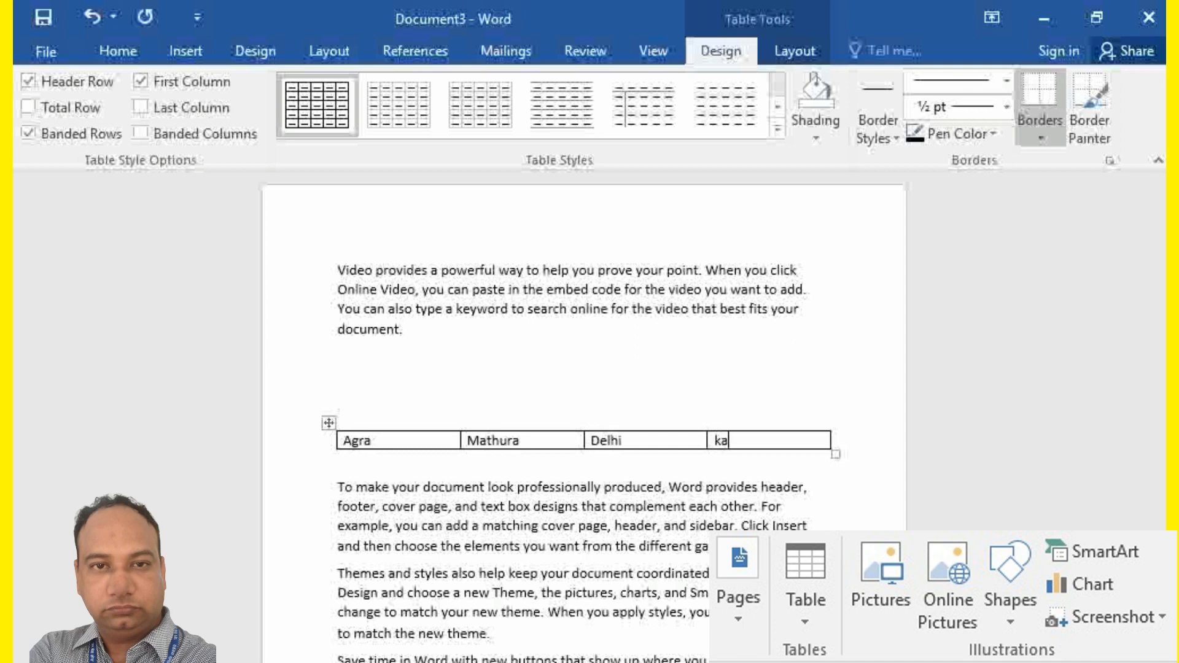
pyautogui.write('npur')
pyautogui.press('Tab')
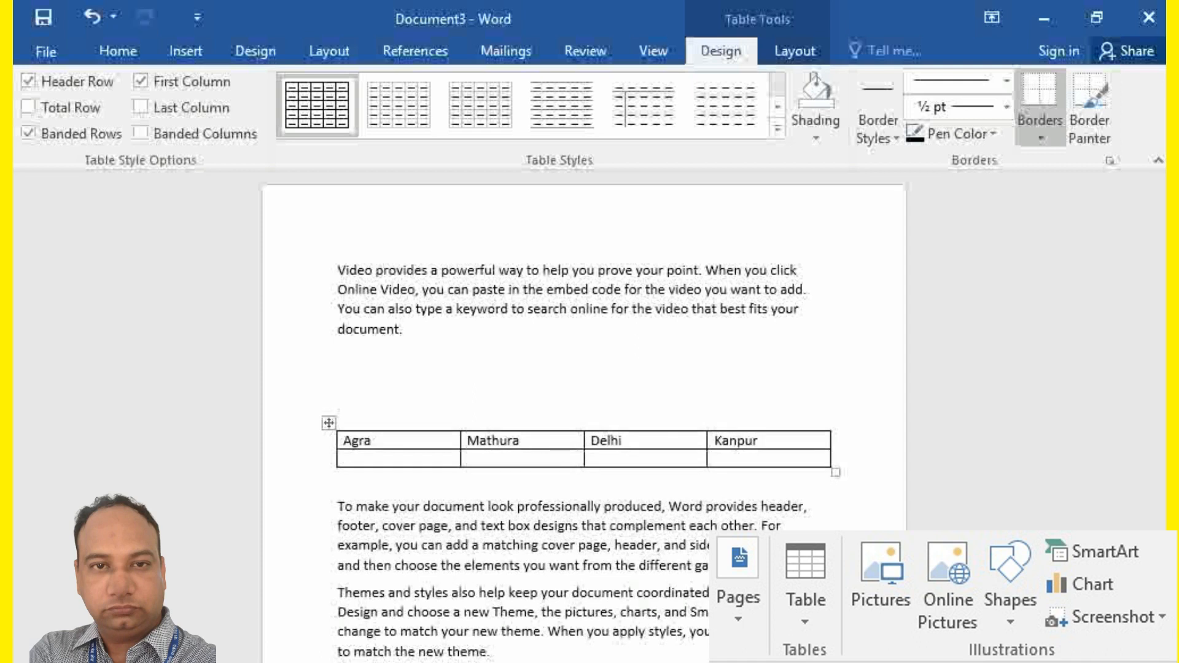
# Enter "Use tab in key board" in the first cell of the city table's second row.
pyautogui.write('use tab in')
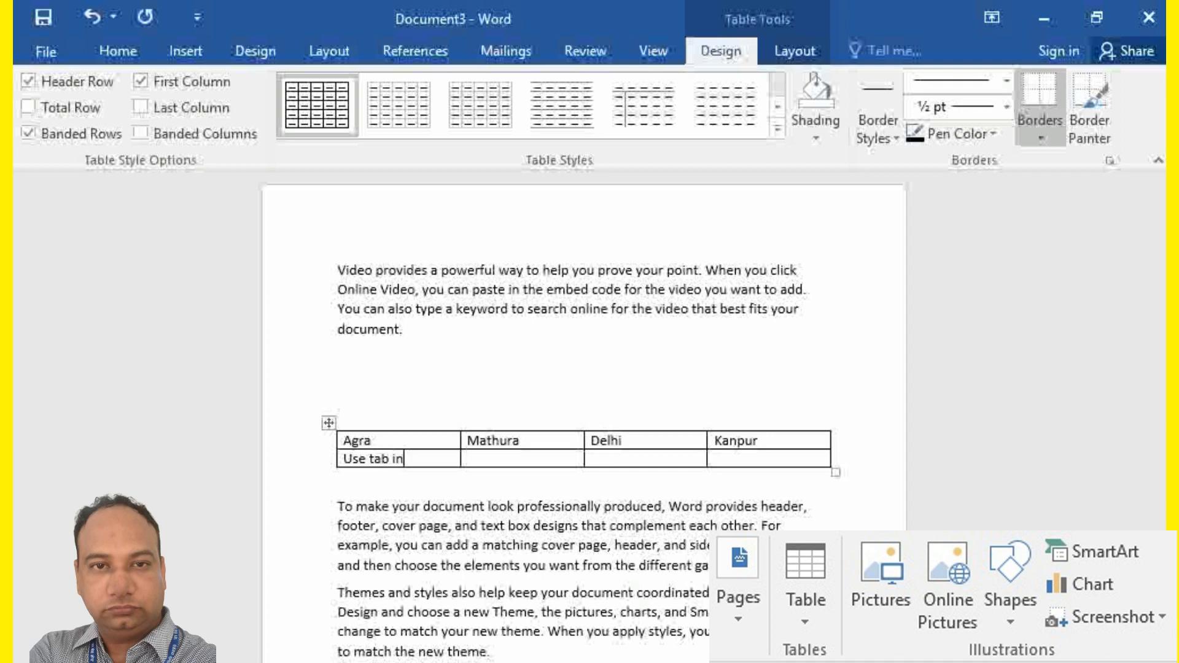
pyautogui.write(' key boaed')
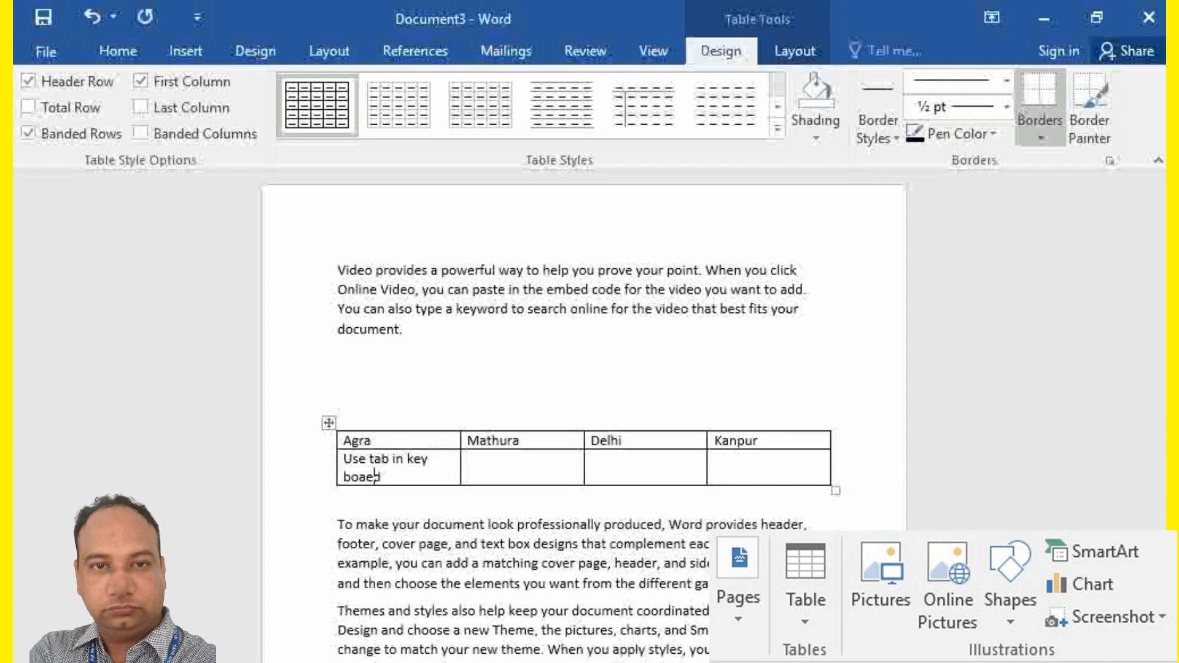
pyautogui.press('BackSpace')
pyautogui.press('BackSpace')
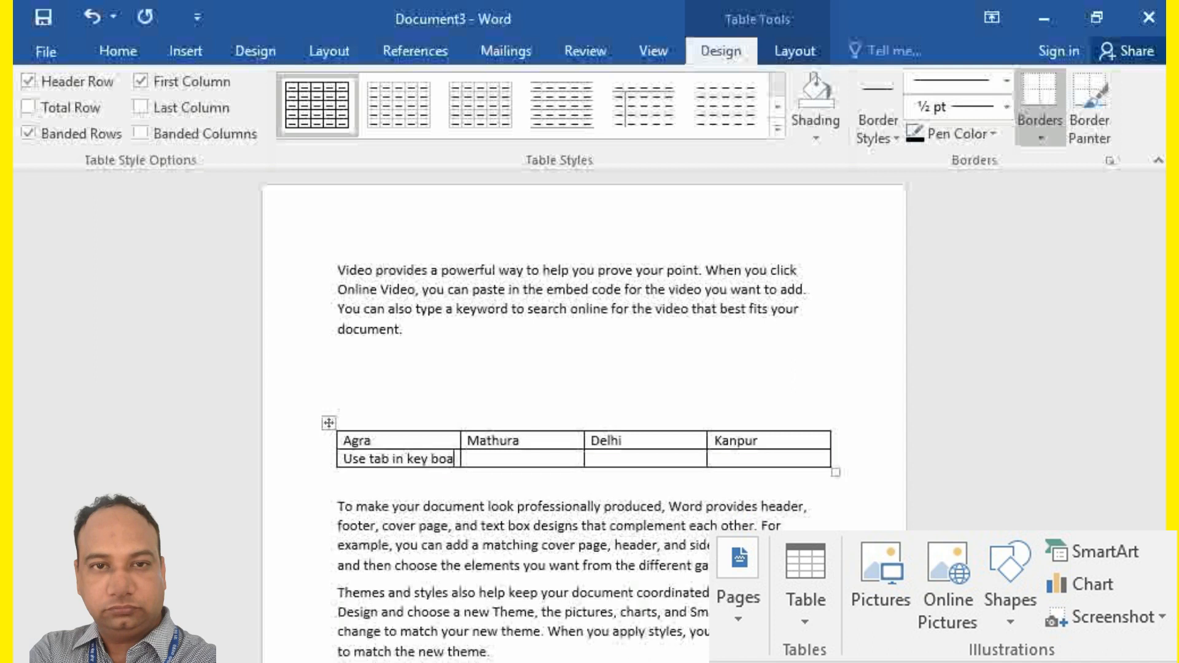
pyautogui.write('rd')
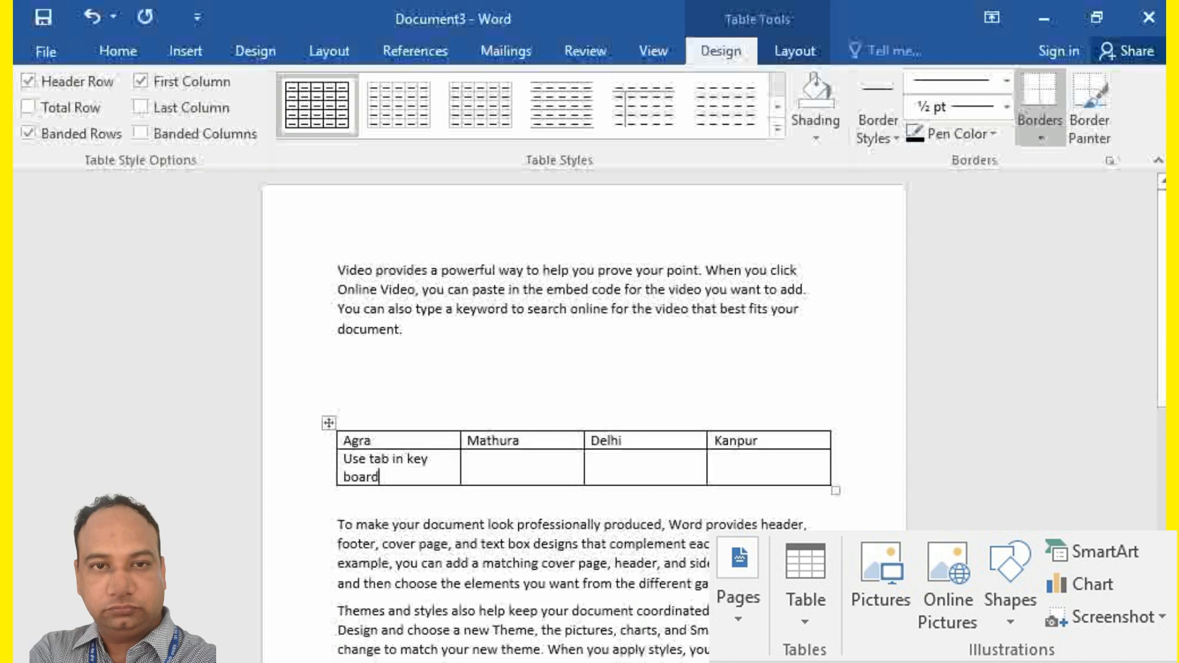
# Add an empty third row to the city table and undo that addition.
pyautogui.press('Tab')
pyautogui.press('Tab')
pyautogui.press('Tab')
pyautogui.press('Tab')
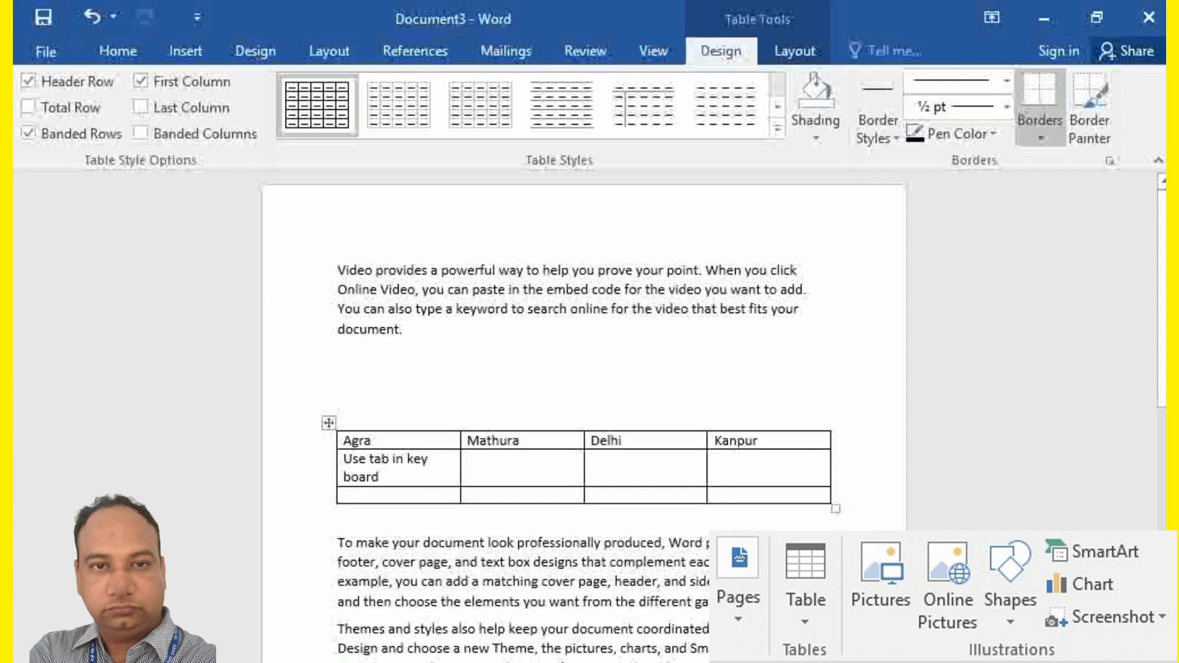
pyautogui.hotkey('ctrl', 'z')
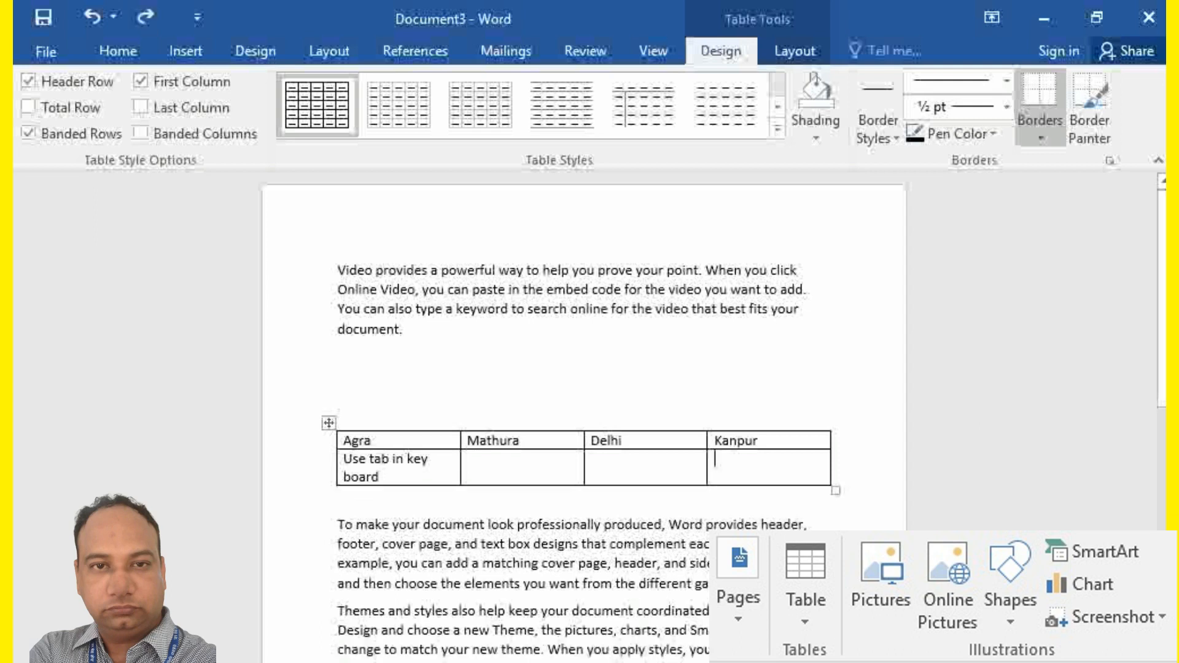
# Insert a table with 4 columns and 4 rows on the blank line directly below the first paragraph.
pyautogui.click(339, 358)
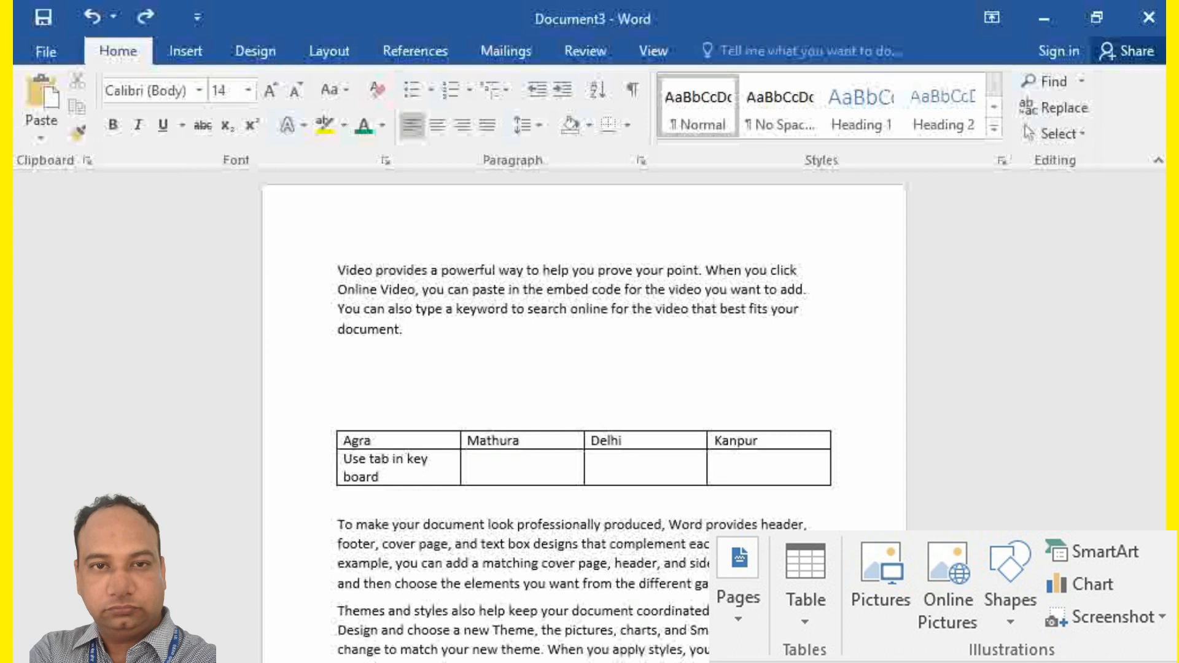
pyautogui.click(185, 51)
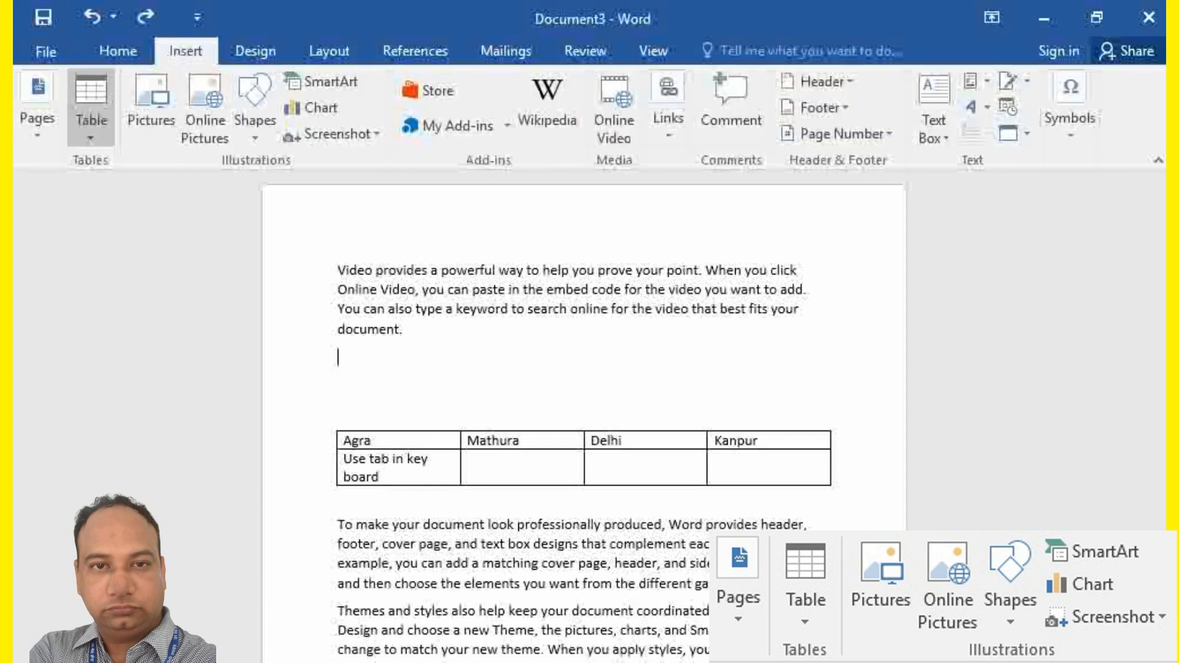
pyautogui.click(91, 107)
pyautogui.click(136, 367)
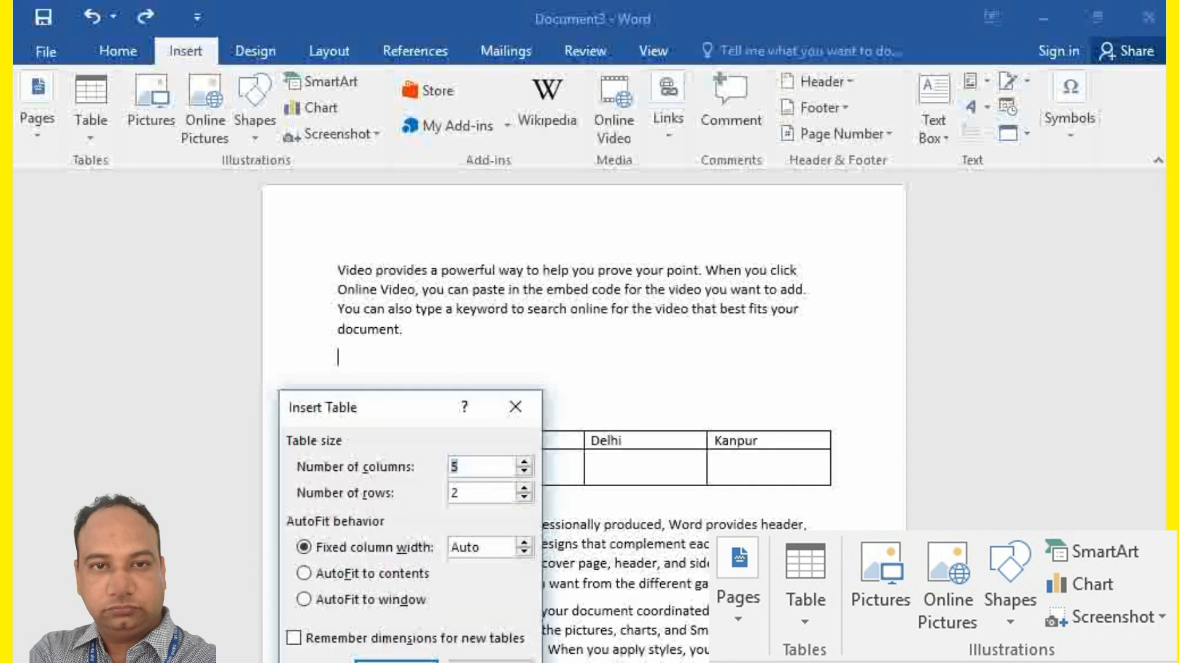
pyautogui.write('4')
pyautogui.press('Tab')
pyautogui.press('BackSpace')
pyautogui.write('4')
pyautogui.moveTo(393, 407); pyautogui.dragTo(423, 283)
pyautogui.click(427, 549)
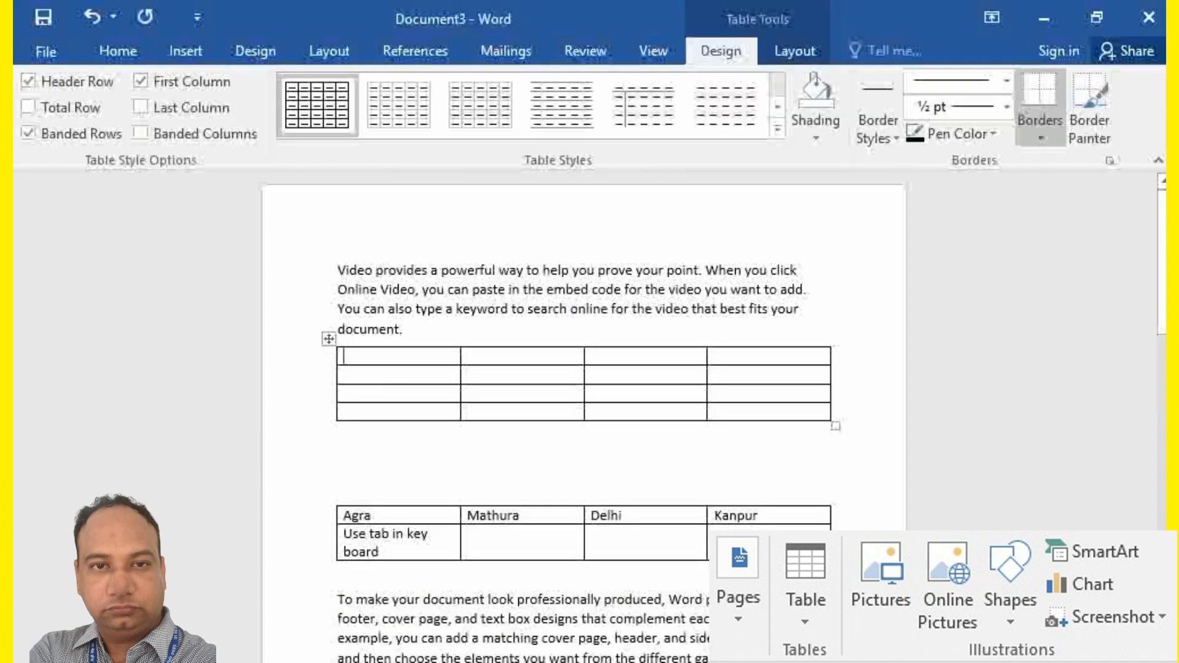
# Number the new table's first column 1 to 4 downwards and its first row 1 to 4 across.
pyautogui.write('1')
pyautogui.click(345, 375)
pyautogui.write('2')
pyautogui.click(341, 394)
pyautogui.write('3')
pyautogui.click(345, 412)
pyautogui.write('4')
pyautogui.click(469, 356)
pyautogui.write('2')
pyautogui.click(593, 356)
pyautogui.write('3')
pyautogui.click(716, 356)
pyautogui.write('4')
# Draw a single-cell table about 3.51" wide and 0.57" high below the numbered table.
pyautogui.click(339, 433)
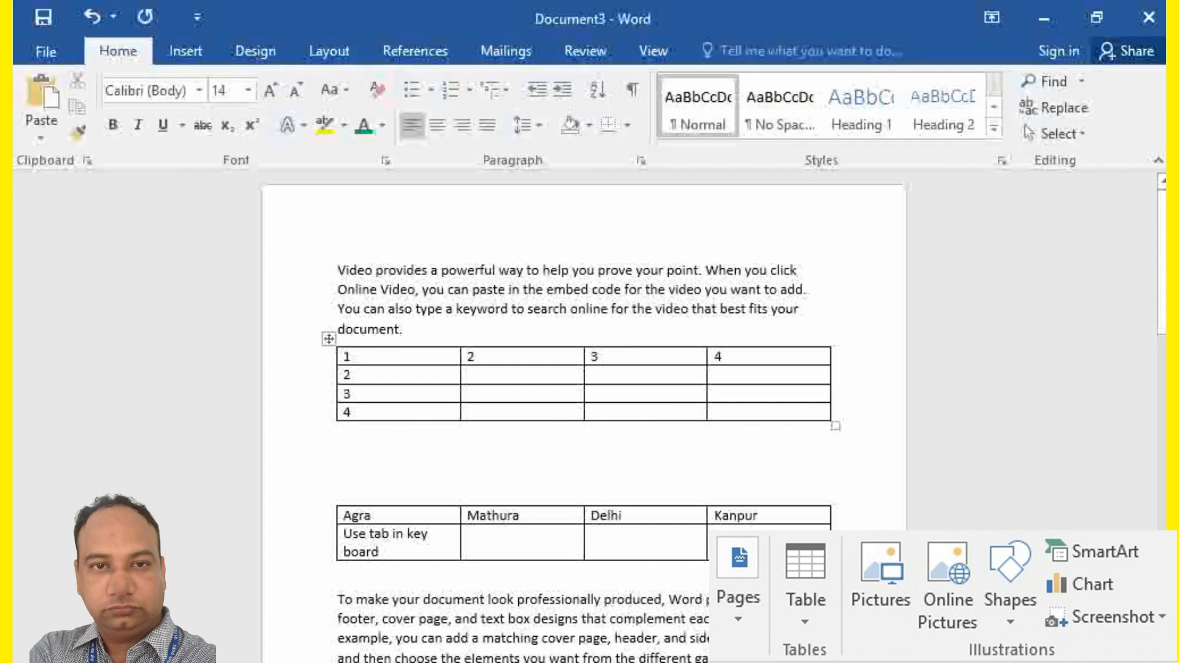
pyautogui.click(185, 51)
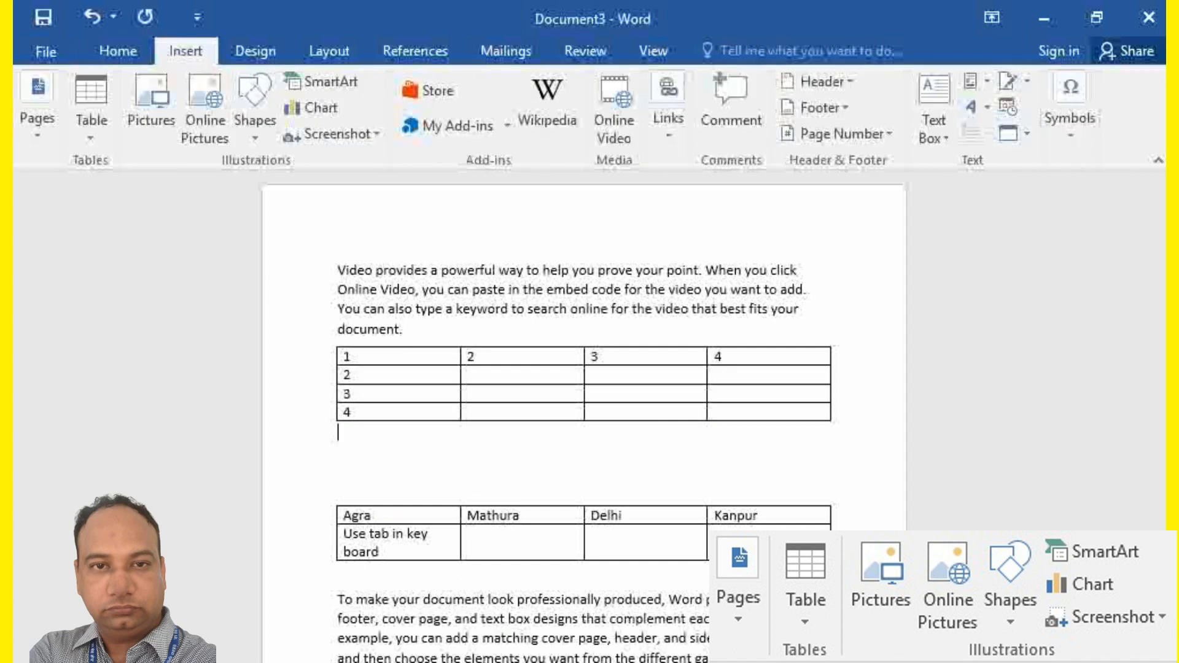
pyautogui.click(91, 107)
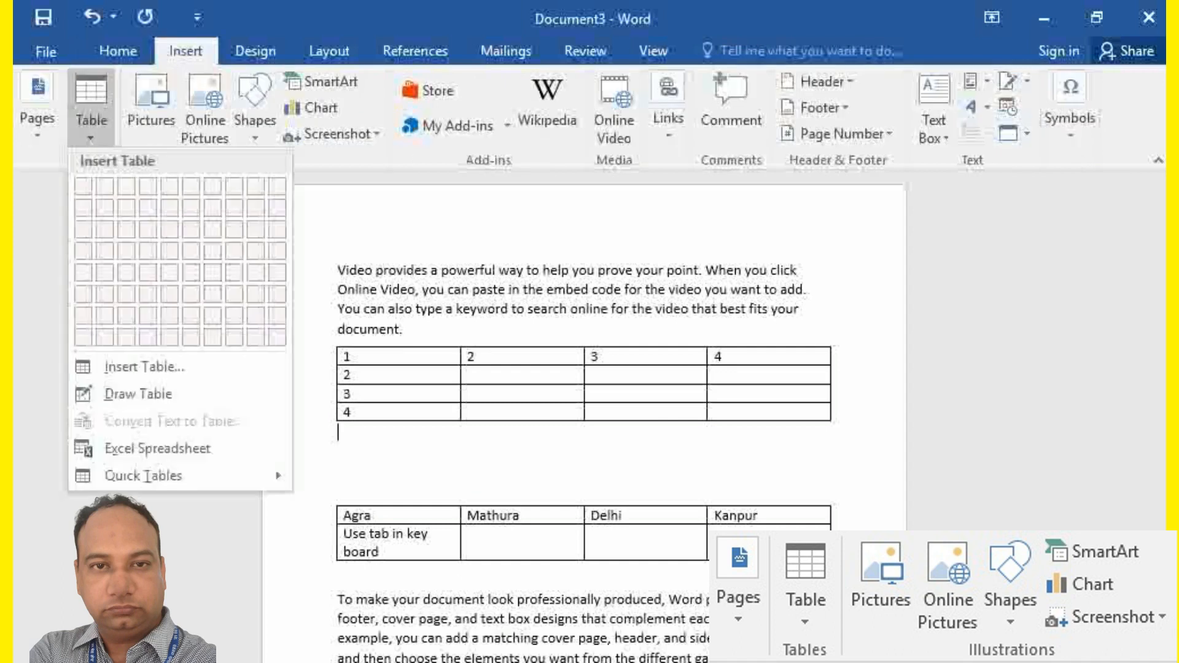
pyautogui.click(138, 394)
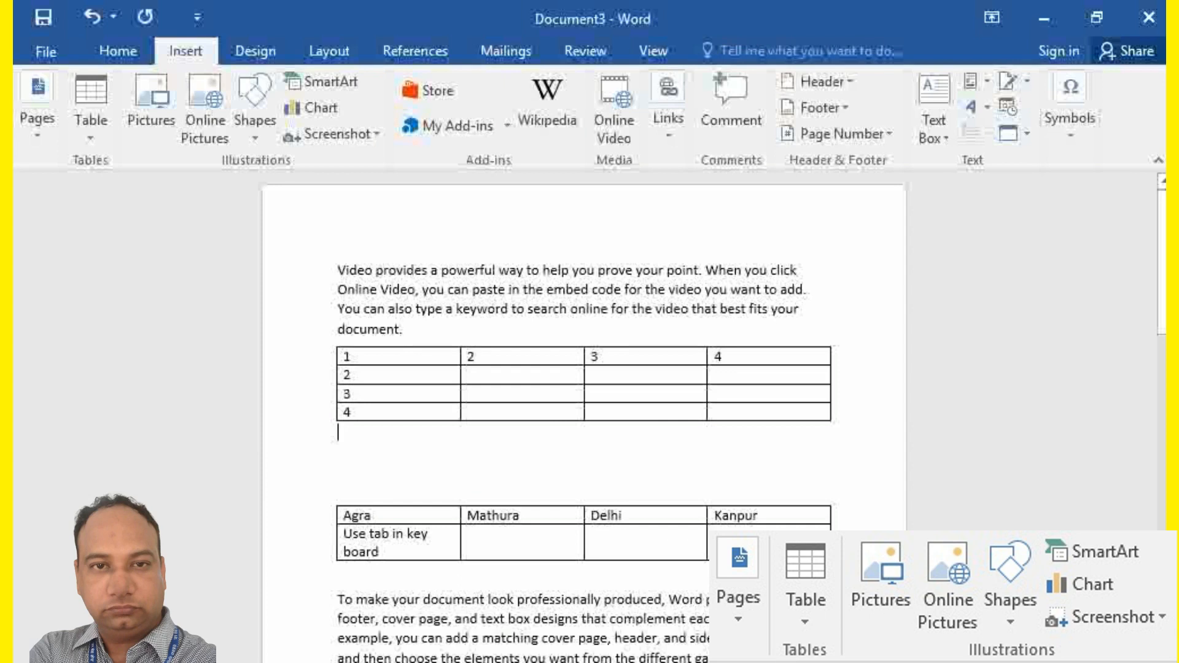
pyautogui.scroll(-2, 584, 418)
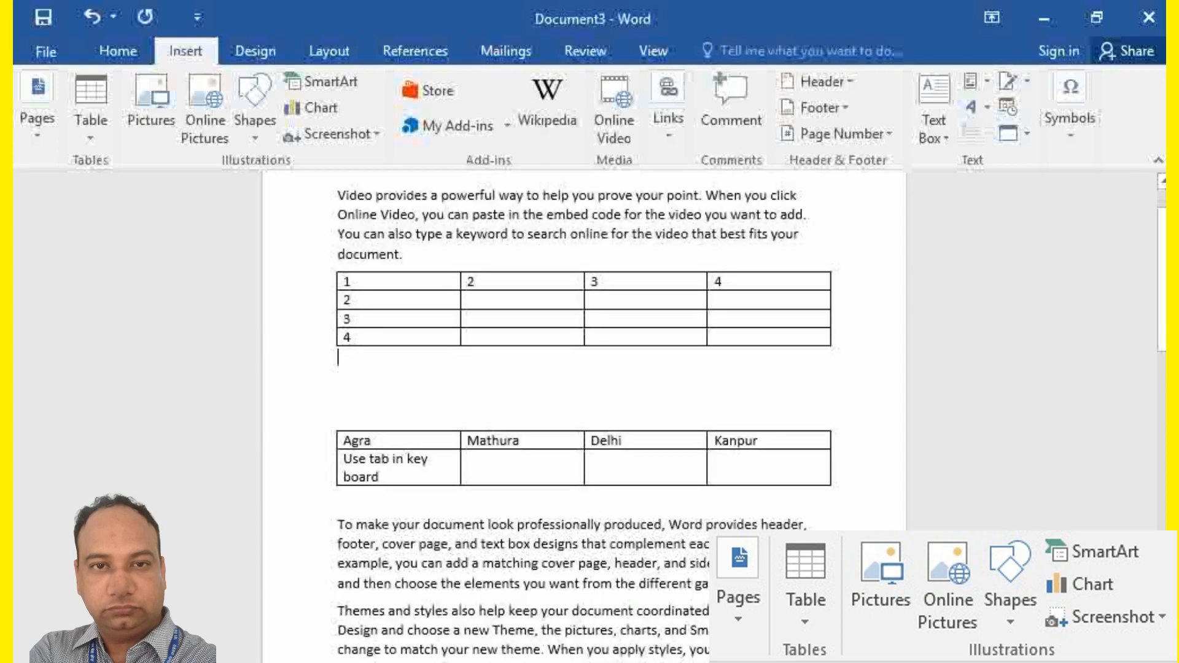
pyautogui.moveTo(369, 364)
pyautogui.mouseDown()
pyautogui.moveTo(623, 366)
pyautogui.moveTo(640, 409)
pyautogui.mouseUp()
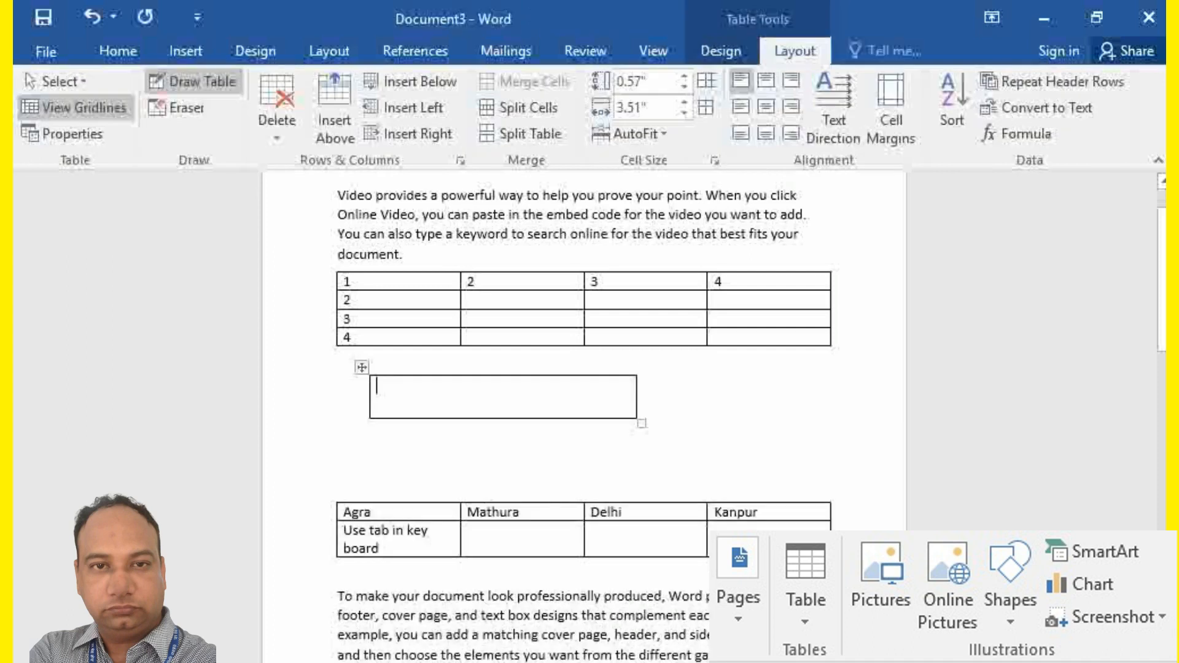
# Subdivide the right part of the drawn table into progressively smaller nested cells.
pyautogui.moveTo(539, 379)
pyautogui.mouseDown()
pyautogui.moveTo(538, 416)
pyautogui.moveTo(588, 398)
pyautogui.moveTo(639, 401)
pyautogui.mouseUp()
pyautogui.moveTo(582, 428)
pyautogui.mouseDown()
pyautogui.moveTo(582, 376)
pyautogui.moveTo(637, 392)
pyautogui.moveTo(614, 426)
pyautogui.moveTo(613, 378)
pyautogui.moveTo(635, 390)
pyautogui.mouseUp()
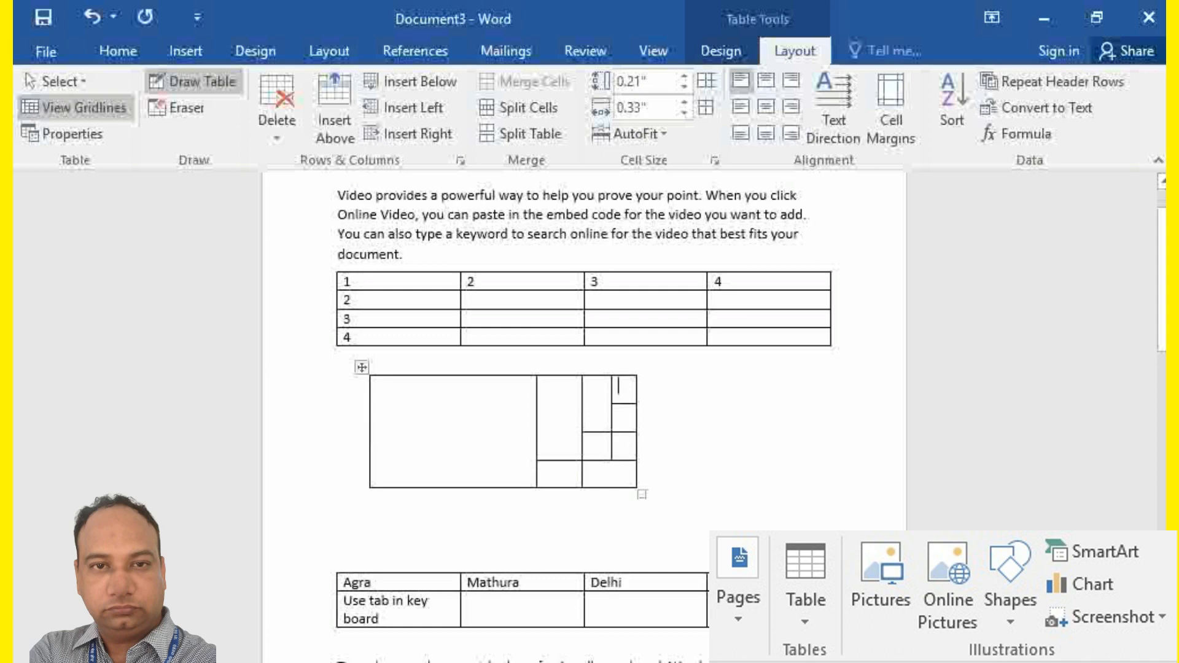
pyautogui.click(621, 415)
# Insert an Excel spreadsheet on the blank line between the drawn table and the city table.
pyautogui.click(185, 51)
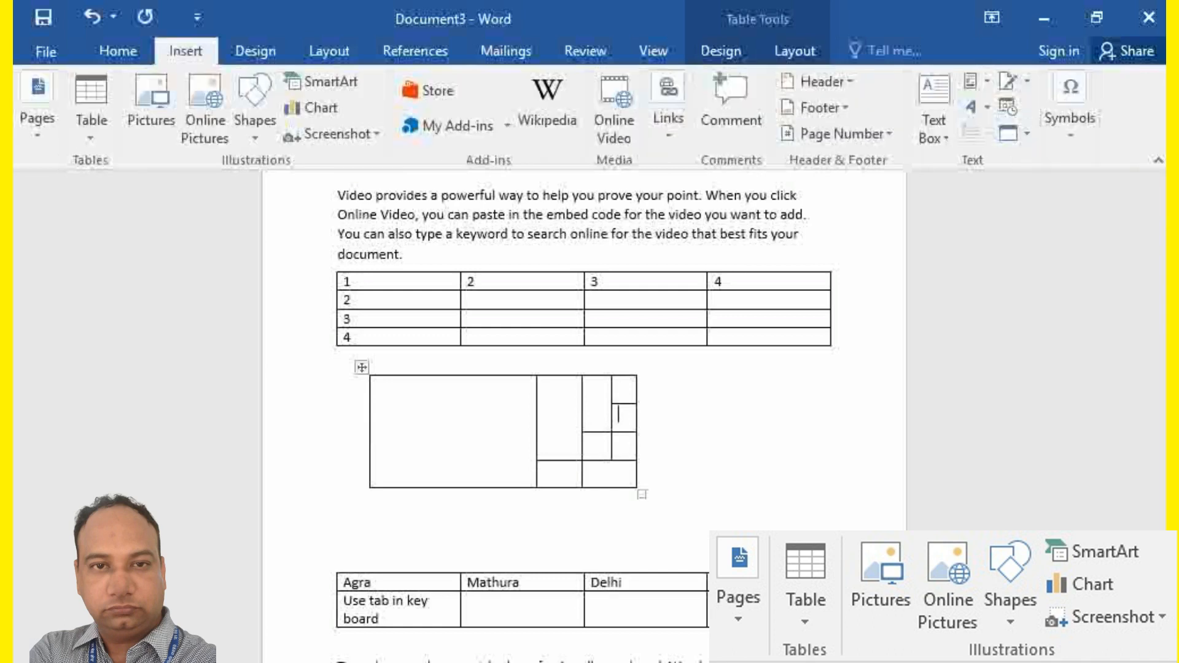
pyautogui.click(91, 120)
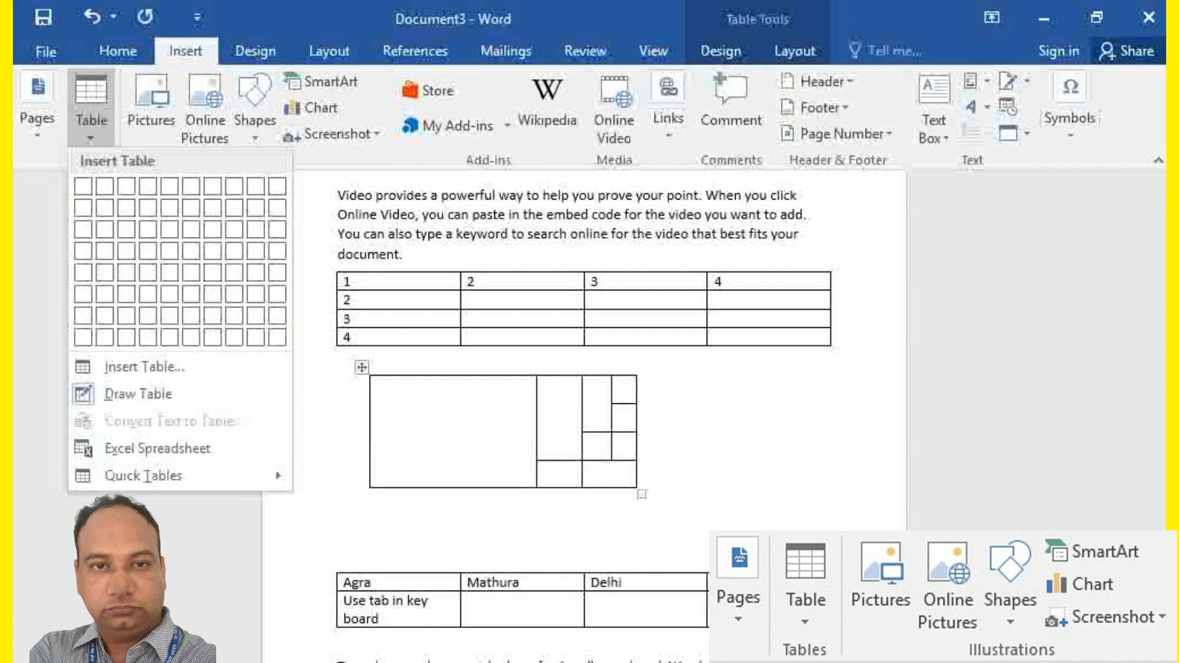
pyautogui.scroll(-4, 584, 368)
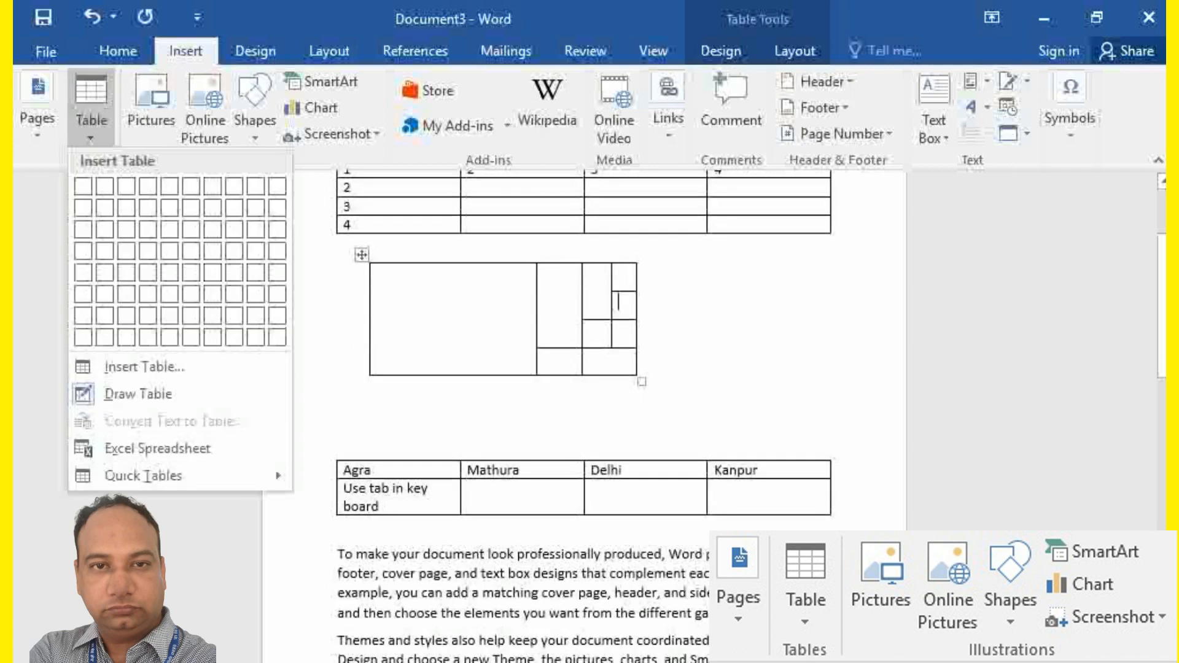
pyautogui.press('Escape')
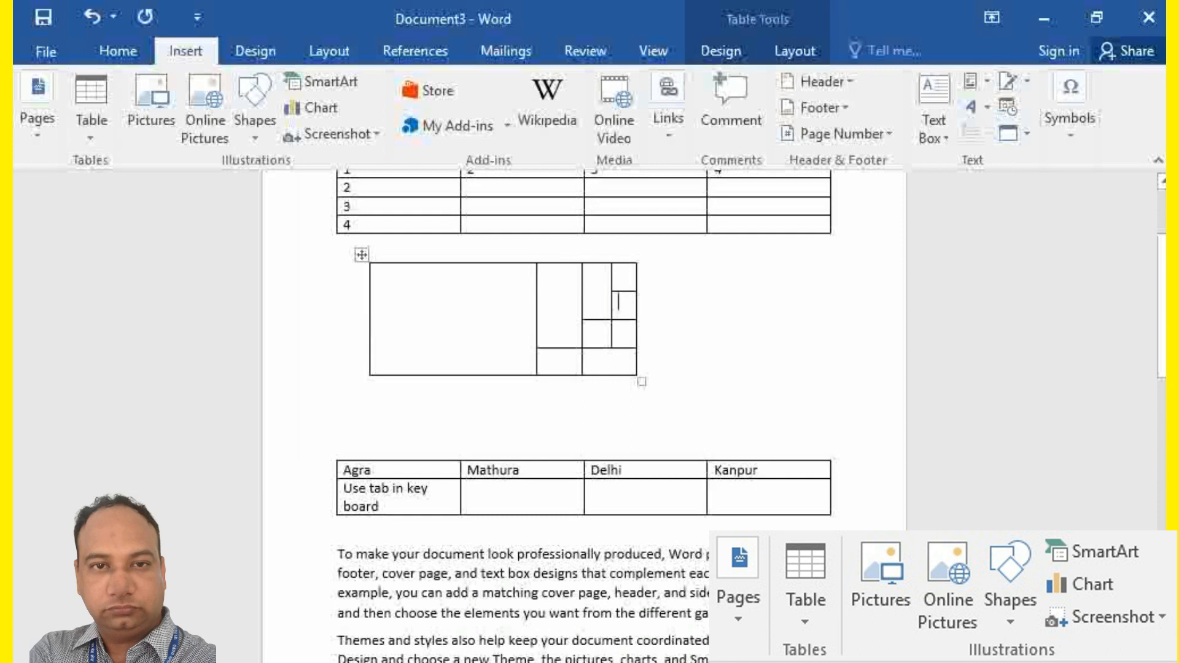
pyautogui.click(338, 415)
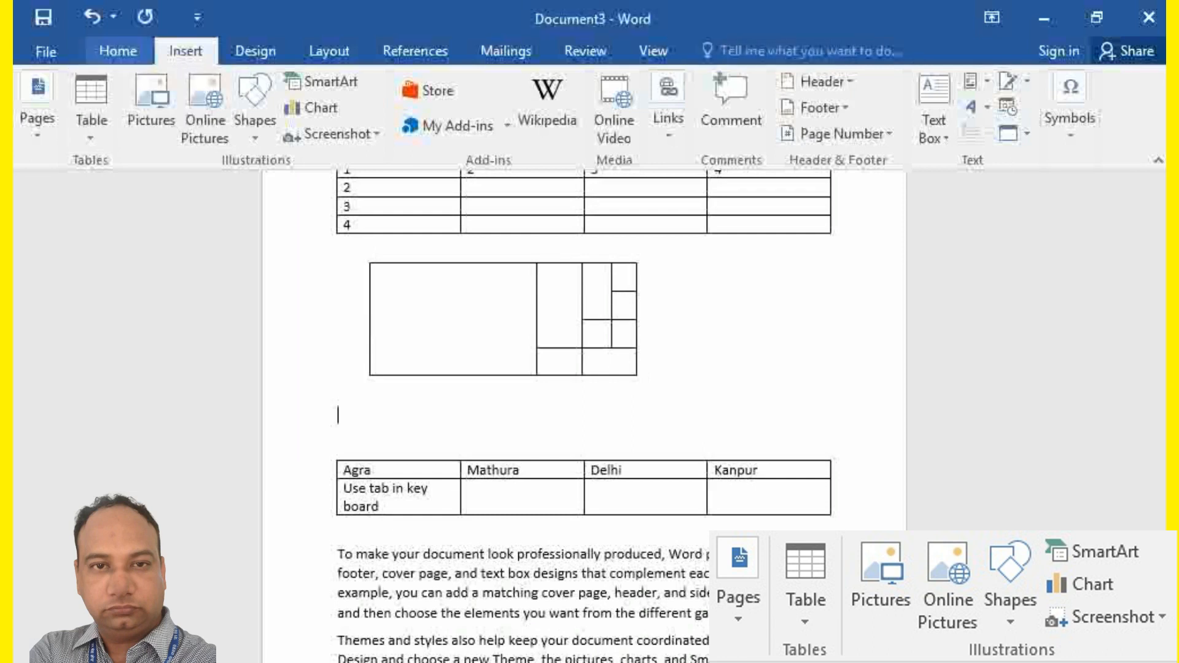
pyautogui.click(91, 111)
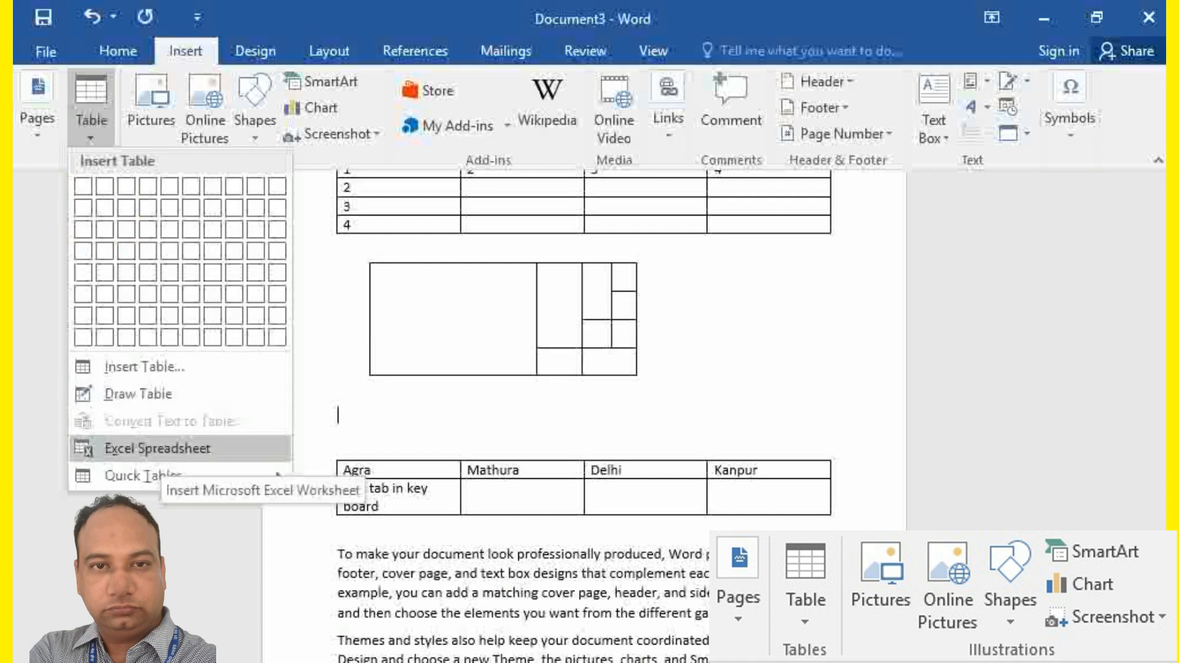
pyautogui.click(158, 449)
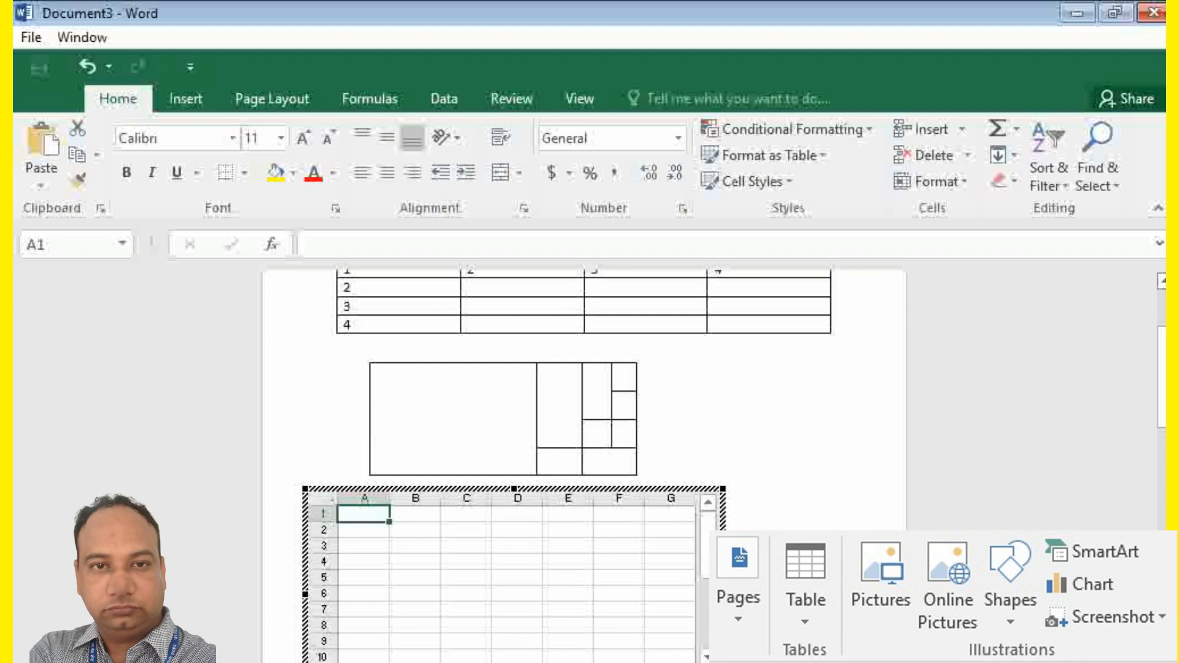
# Enter 2 in A1 and 4 in A2 of the embedded sheet, and extend the series down to A8.
pyautogui.write('2')
pyautogui.press('Return')
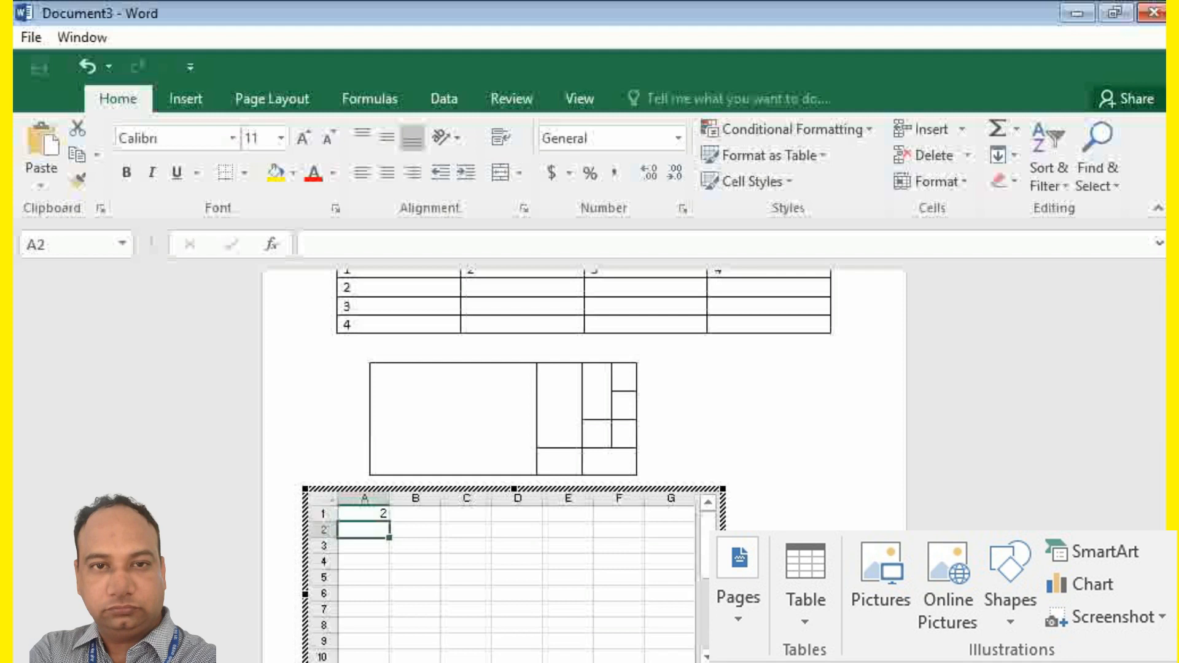
pyautogui.write('4')
pyautogui.click(466, 546)
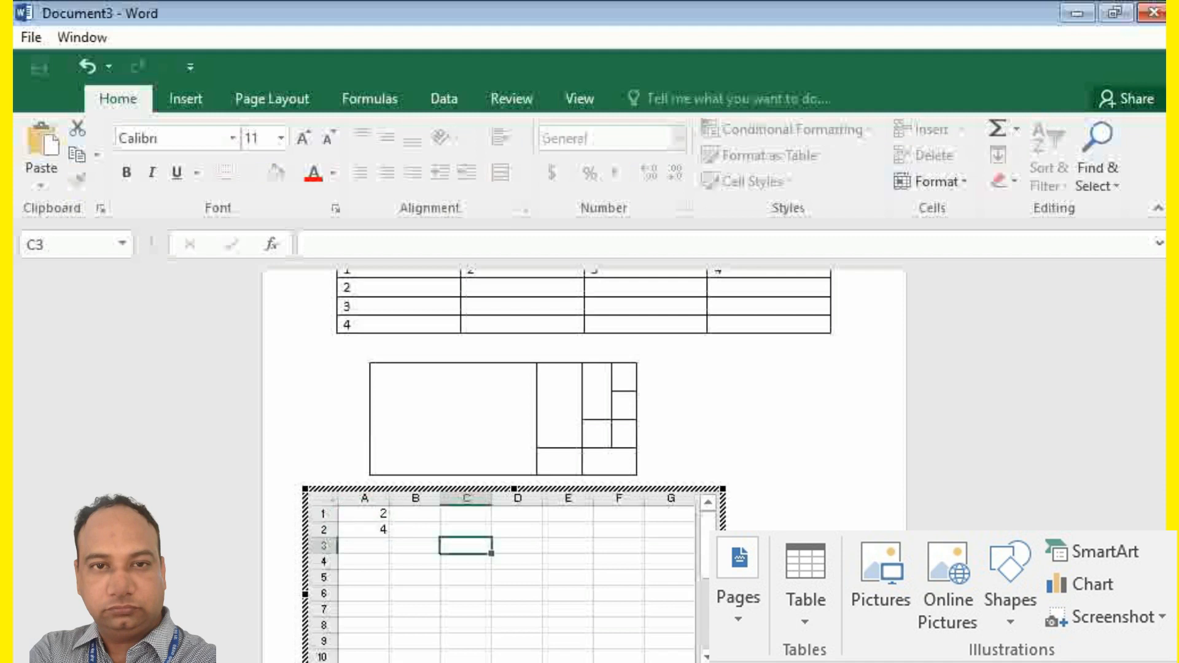
pyautogui.moveTo(364, 513); pyautogui.dragTo(389, 632)
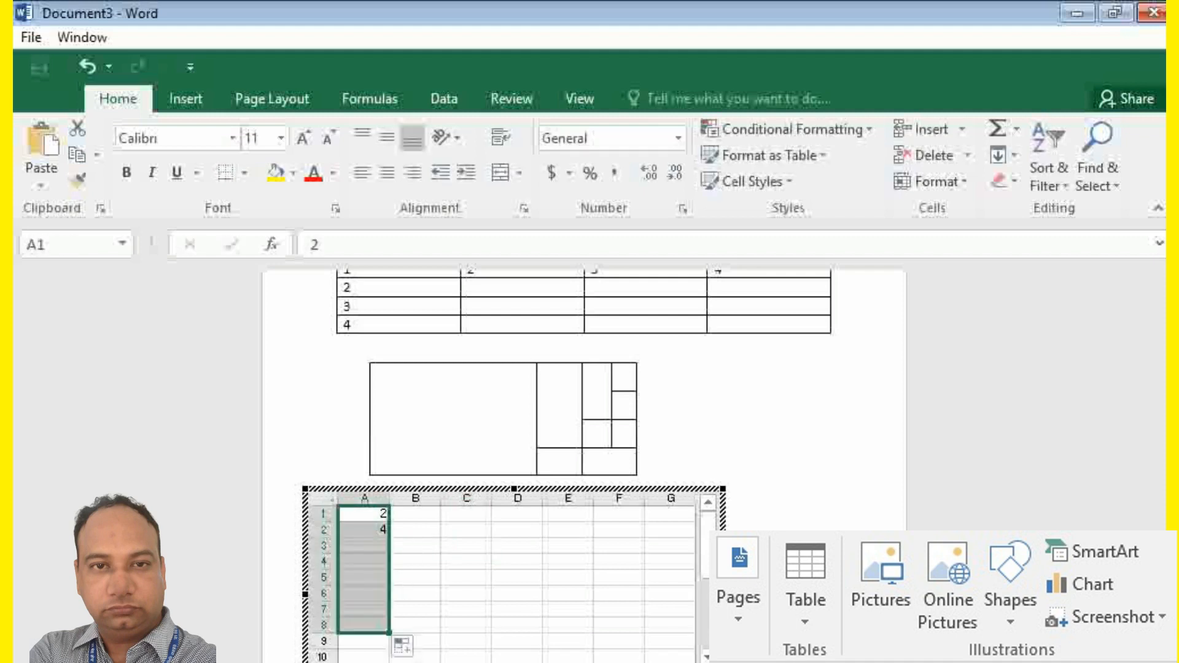
# Enter 4 in B1, extend the series from A1:B1 across to D1, and return to the document.
pyautogui.click(415, 514)
pyautogui.write('4')
pyautogui.click(465, 545)
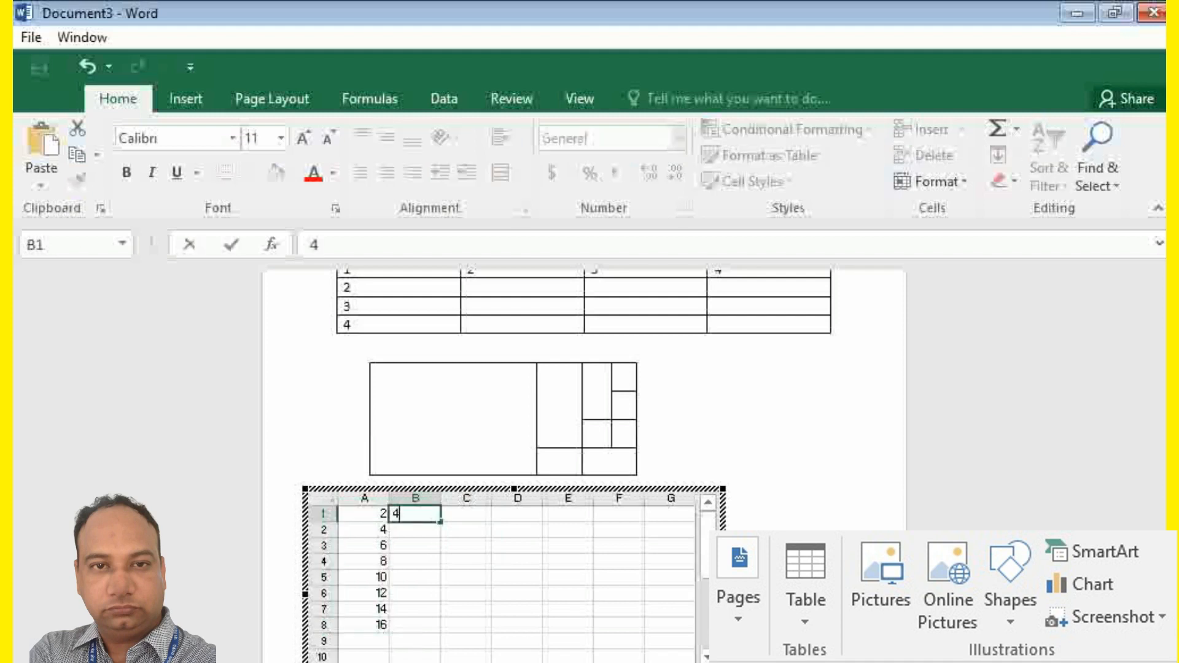
pyautogui.moveTo(374, 513); pyautogui.dragTo(542, 519)
pyautogui.click(770, 431)
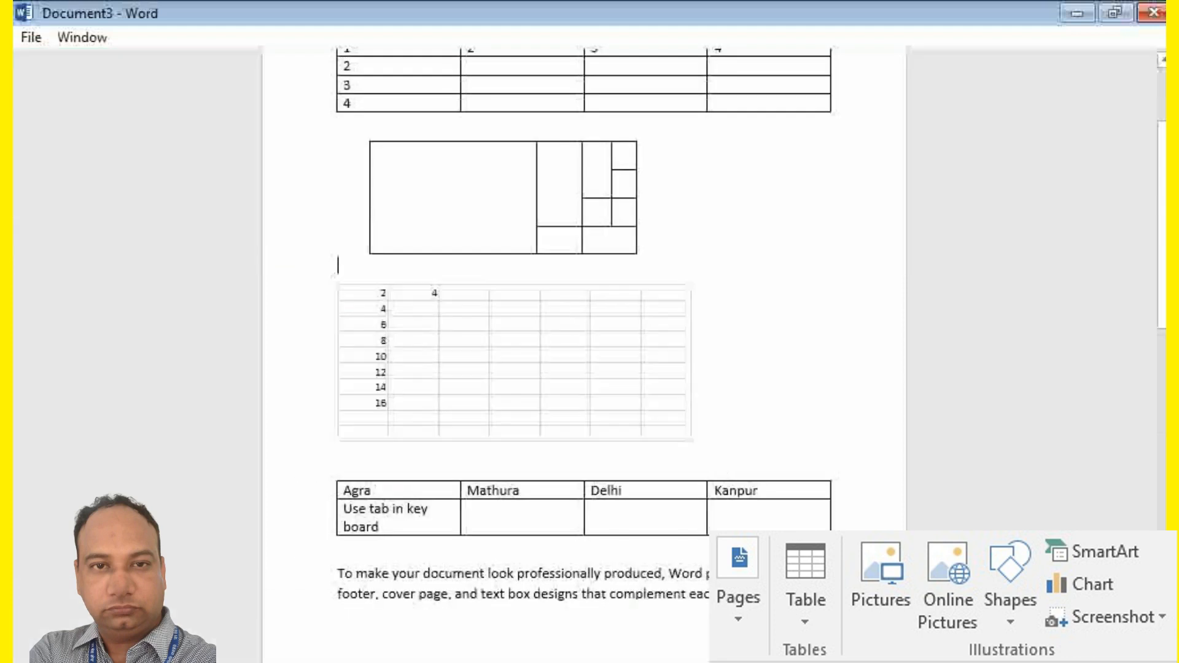
# Add a blank line below the city table and insert the Calendar 2 quick table there.
pyautogui.scroll(4, 583, 344)
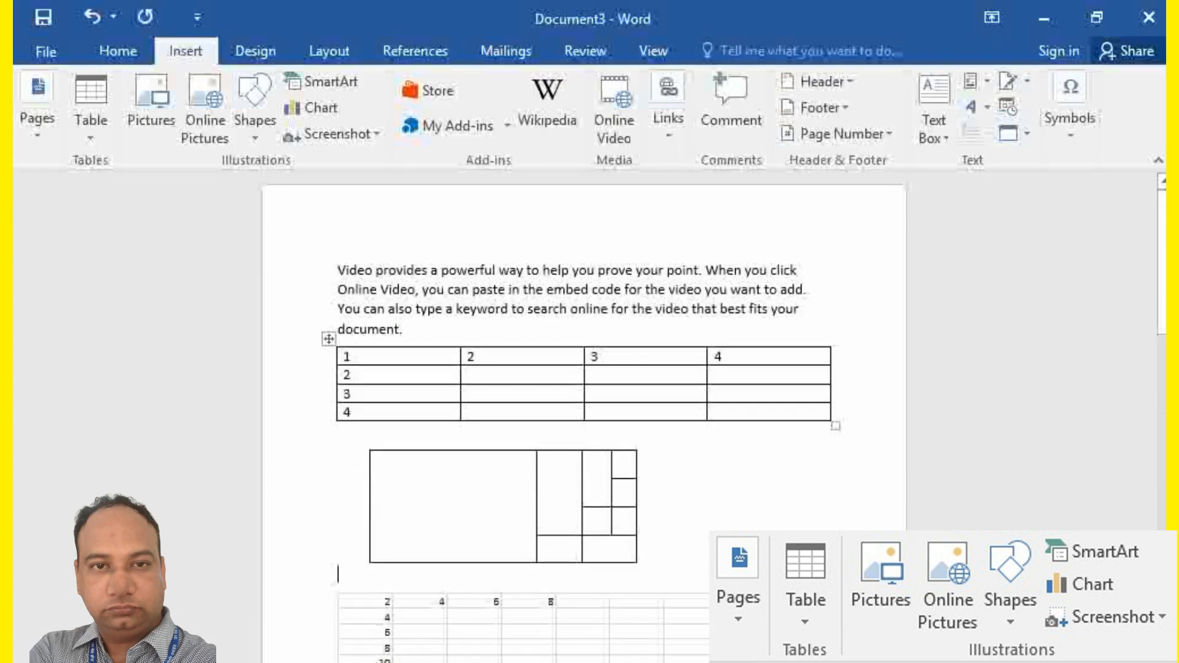
pyautogui.scroll(-4, 584, 412)
pyautogui.scroll(-3, 583, 380)
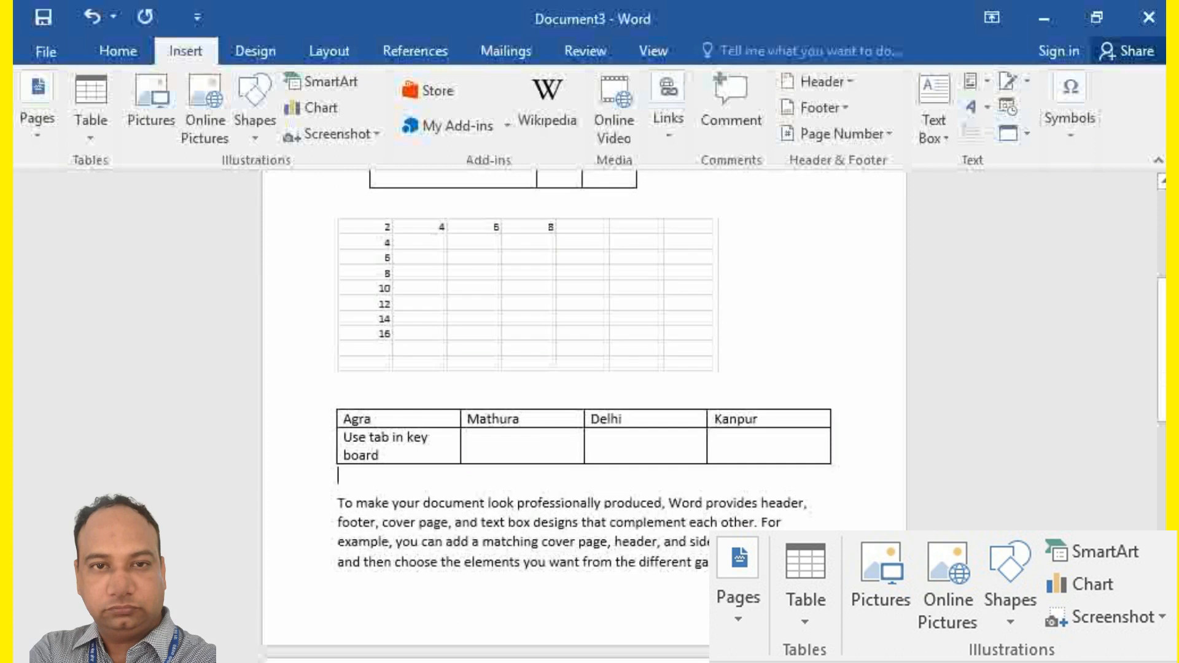
pyautogui.press('Return')
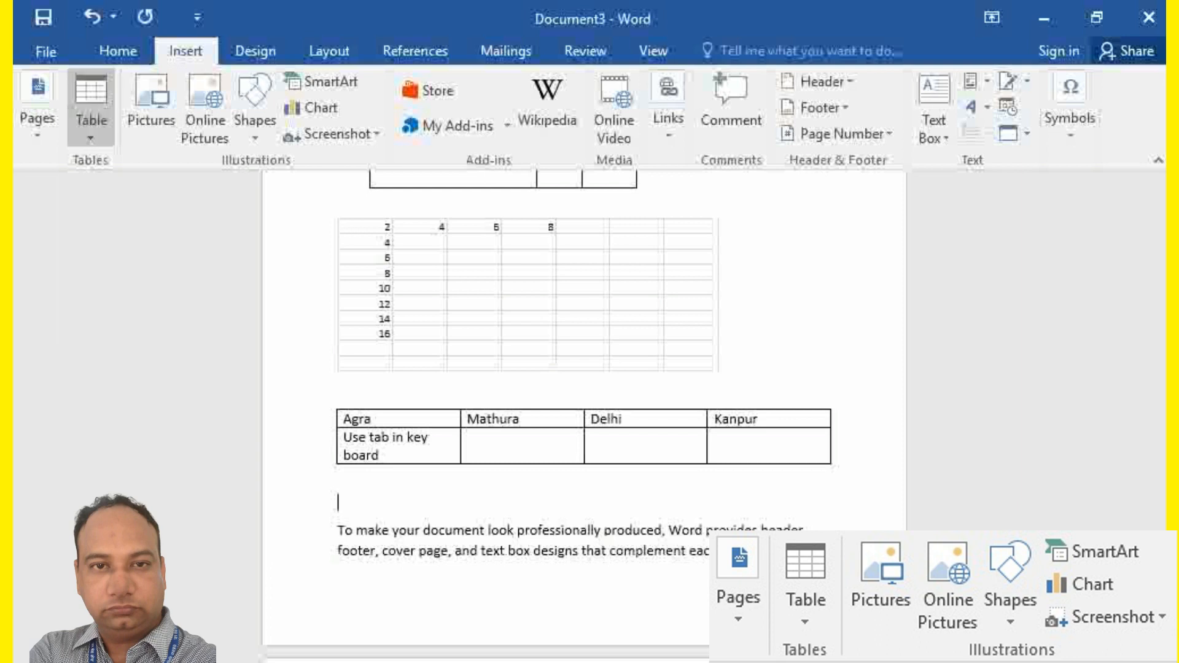
pyautogui.click(91, 107)
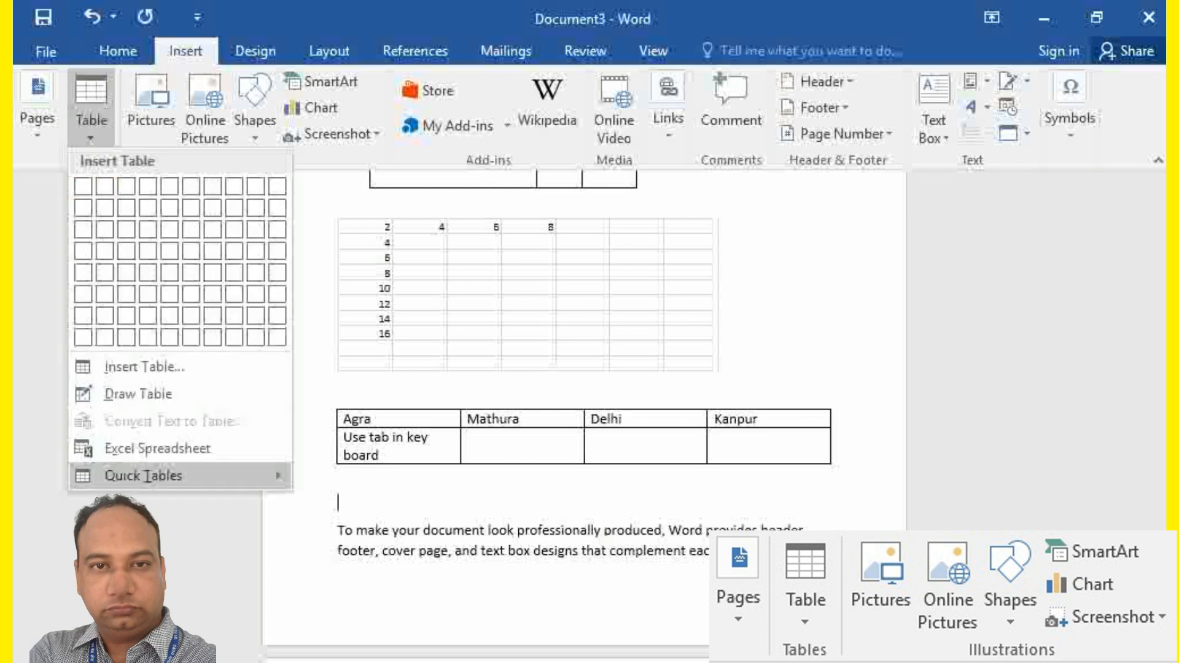
pyautogui.moveTo(143, 475)
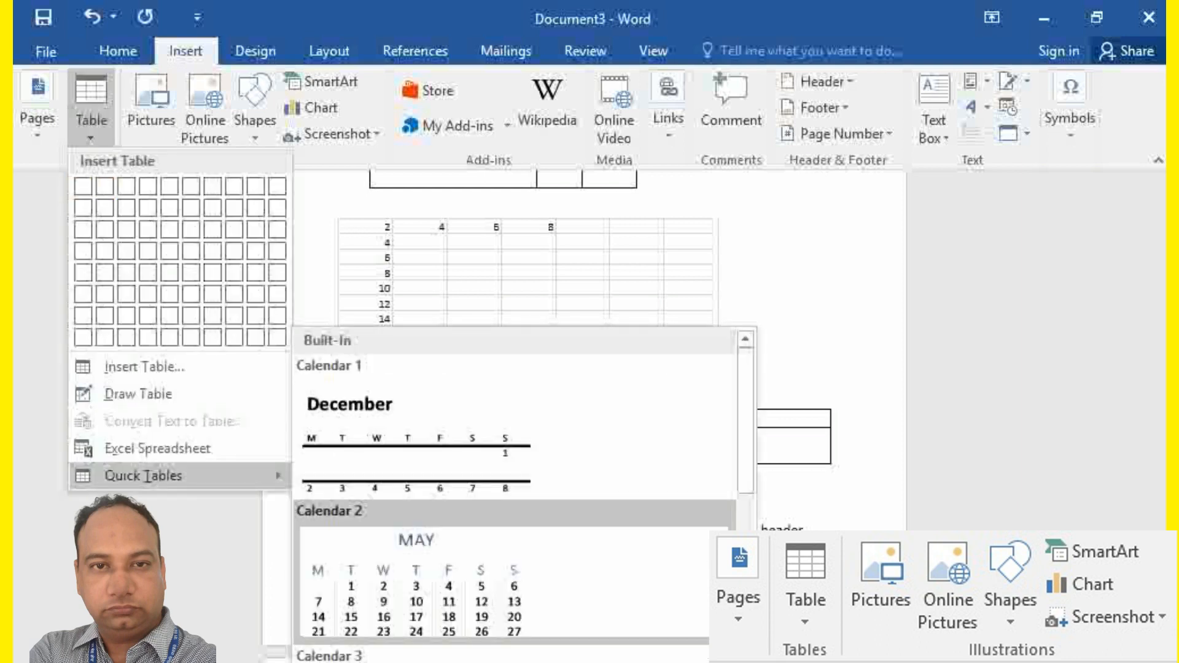
pyautogui.scroll(-3, 553, 540)
pyautogui.click(418, 572)
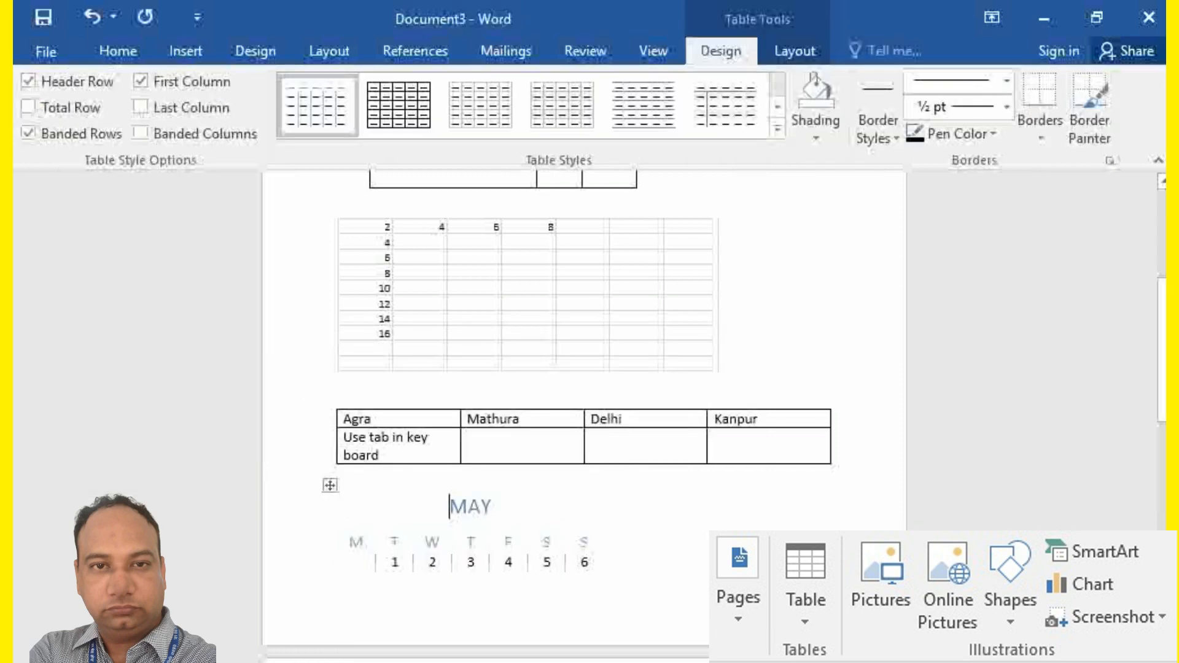
pyautogui.scroll(-1, 583, 393)
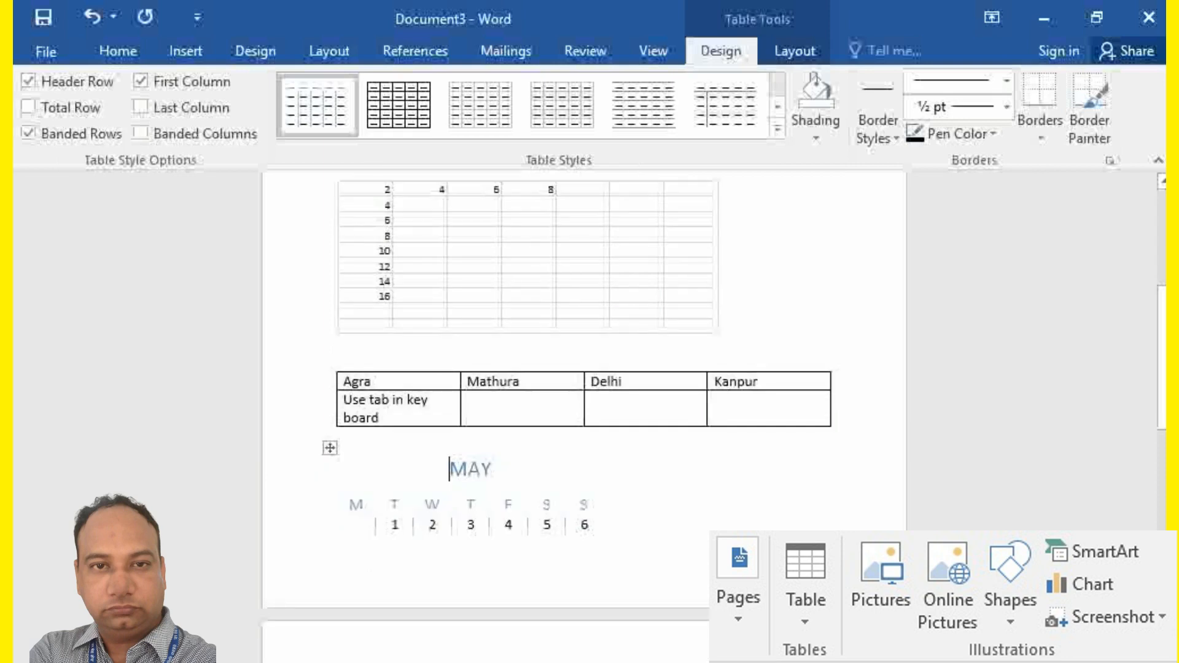
# Edit the first week of the May calendar so Tuesday reads 2, Wednesday 32 and Thursday 344.
pyautogui.click(399, 525)
pyautogui.press('BackSpace')
pyautogui.write('2')
pyautogui.press('Right')
pyautogui.write('3')
pyautogui.press('Right')
pyautogui.press('Right')
pyautogui.press('Right')
pyautogui.write('44')
pyautogui.click(605, 504)
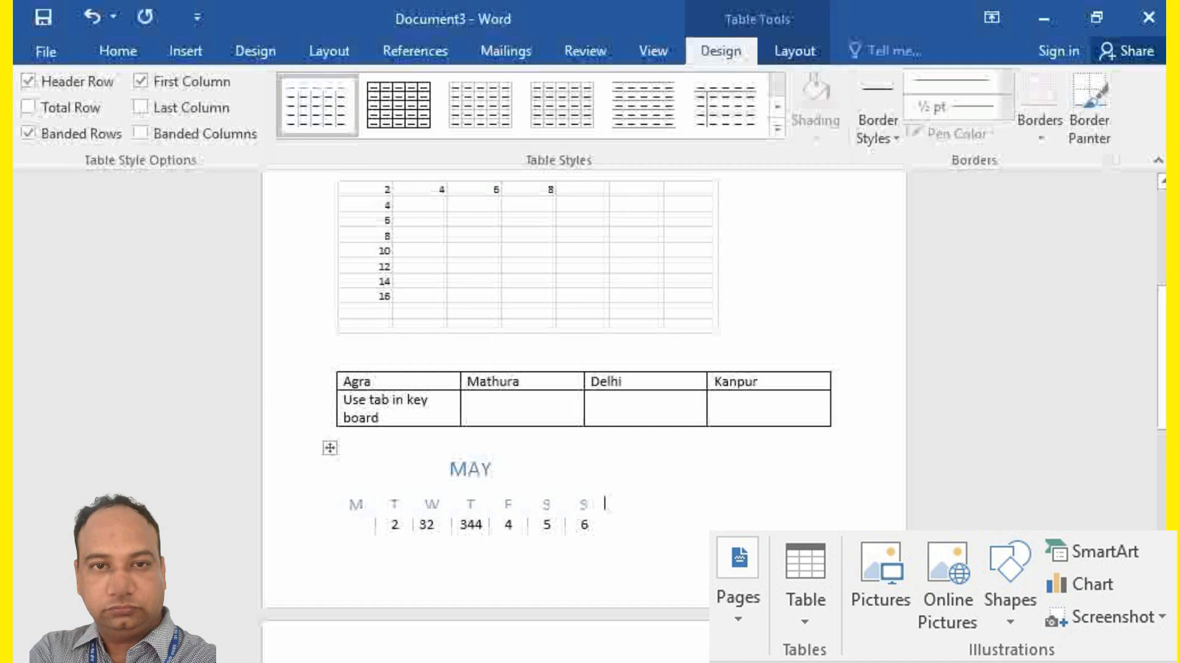
pyautogui.scroll(6, 583, 369)
pyautogui.click(491, 330)
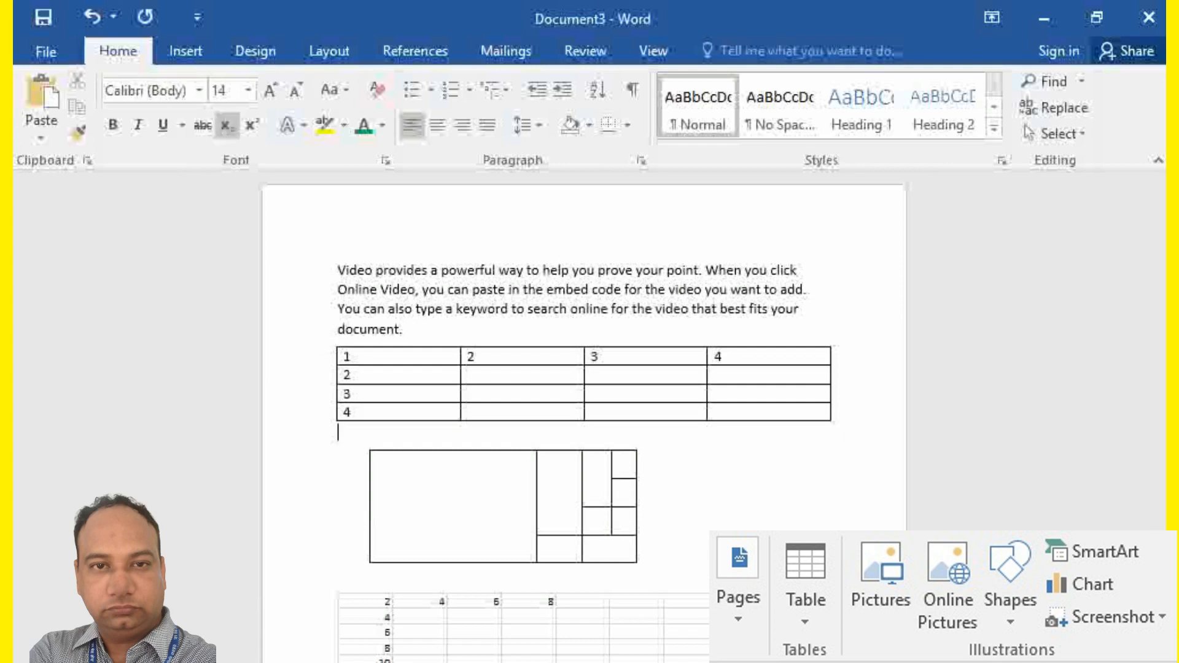
# Create a new blank document.
pyautogui.click(186, 51)
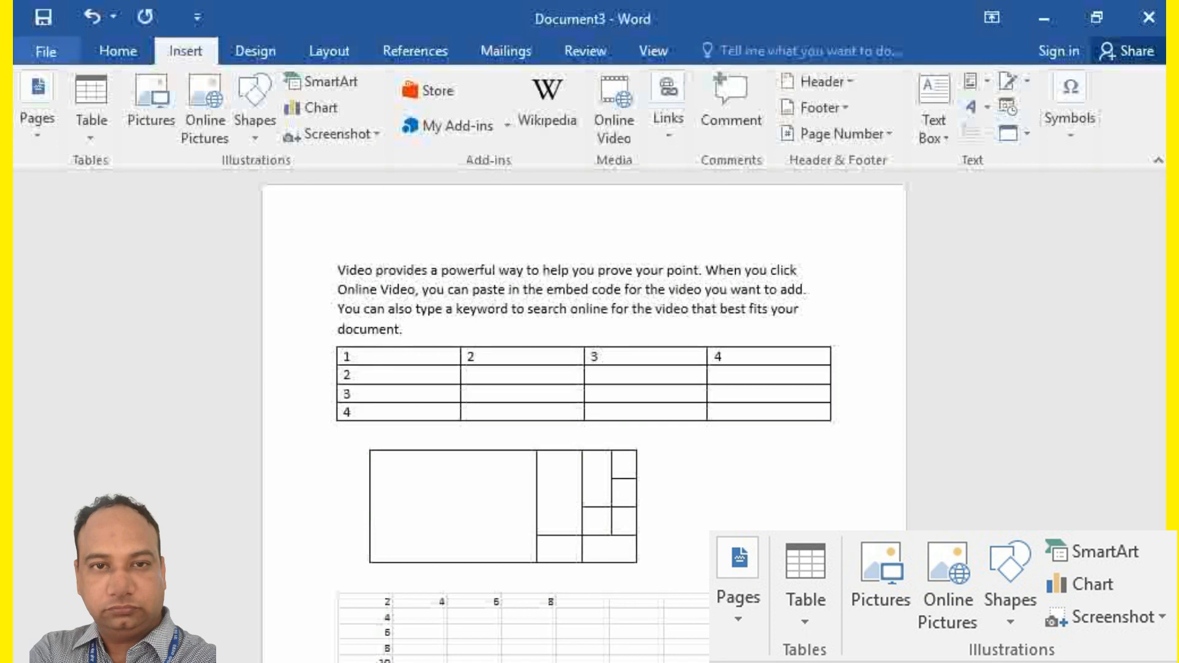
pyautogui.click(46, 51)
pyautogui.click(56, 149)
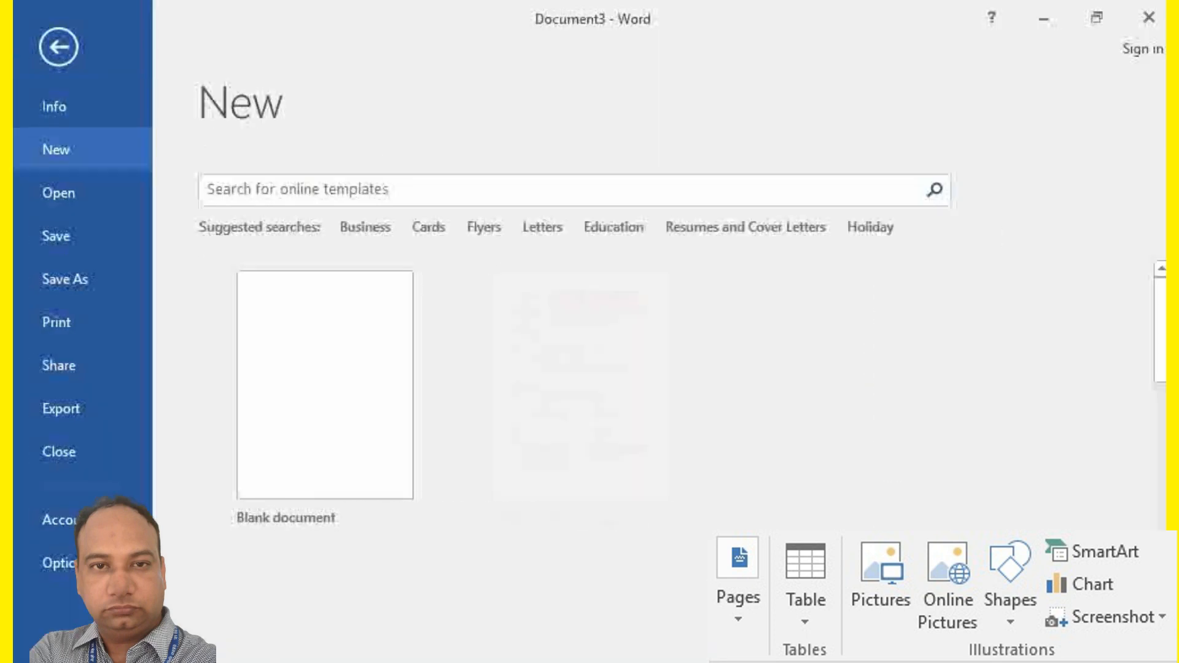
pyautogui.click(325, 397)
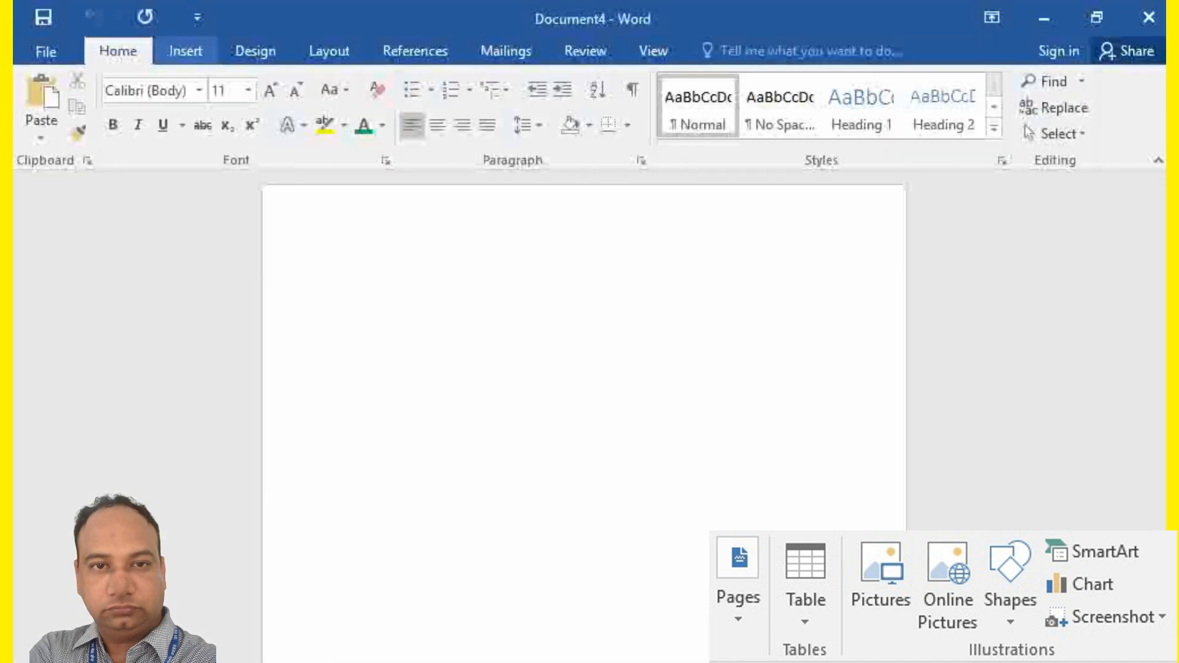
# Insert the iron-man picture from the image run folder on the Desktop and shrink it to less than half its size.
pyautogui.click(185, 51)
pyautogui.click(151, 106)
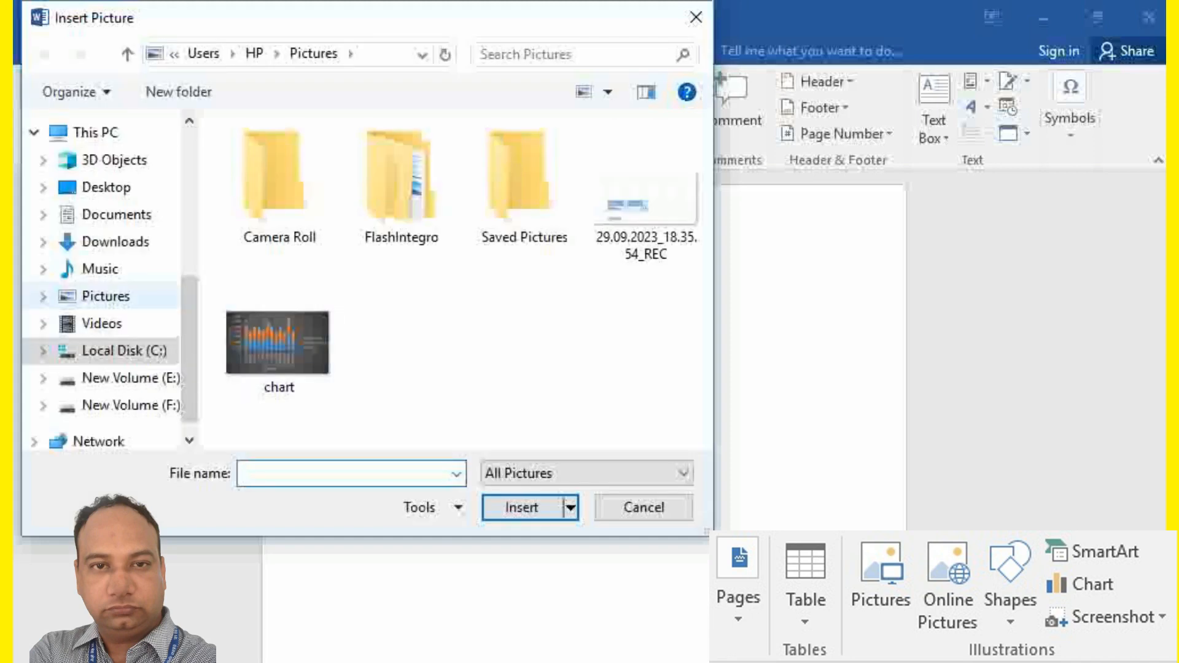
pyautogui.click(105, 297)
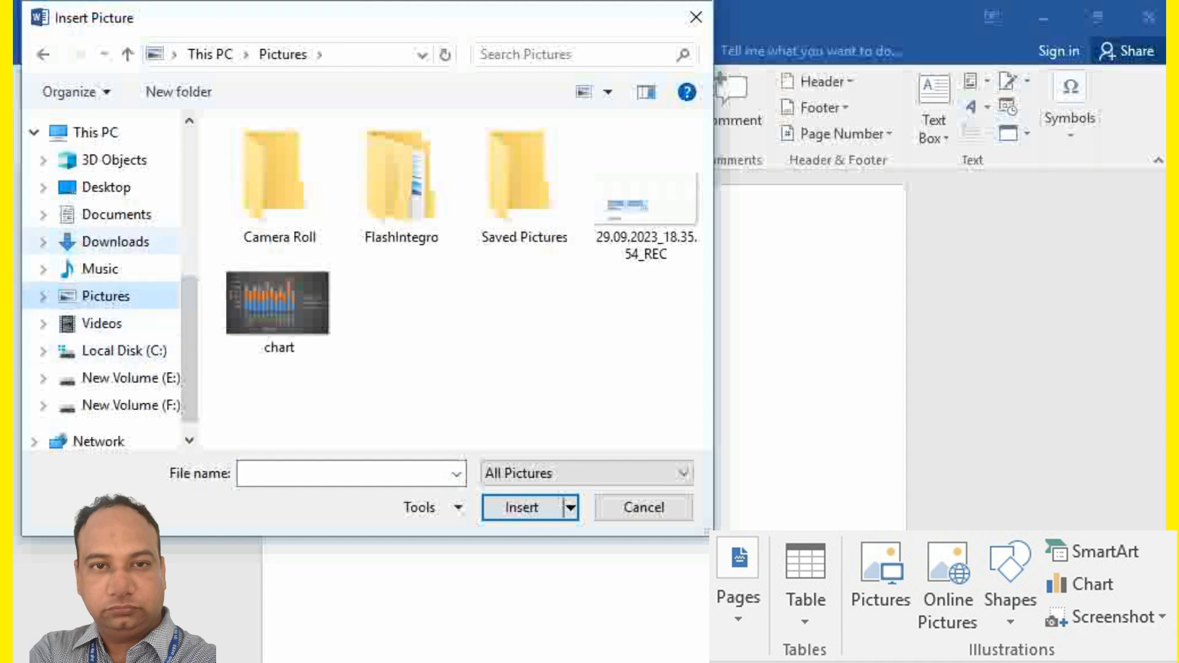
pyautogui.click(106, 187)
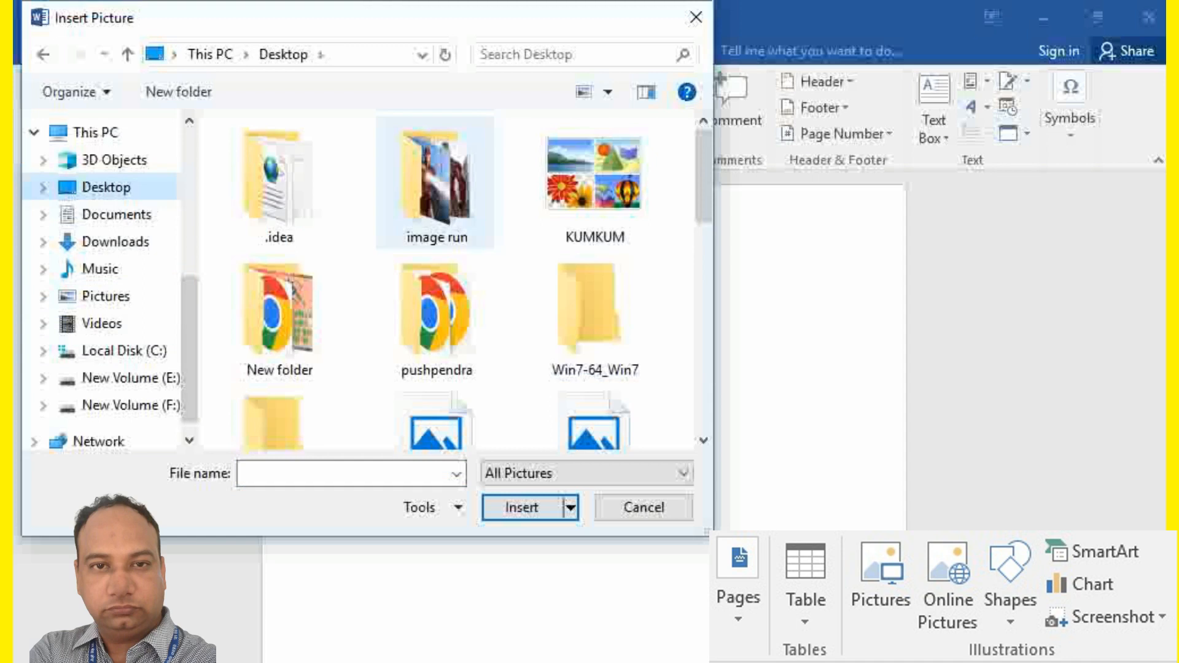
pyautogui.doubleClick(436, 182)
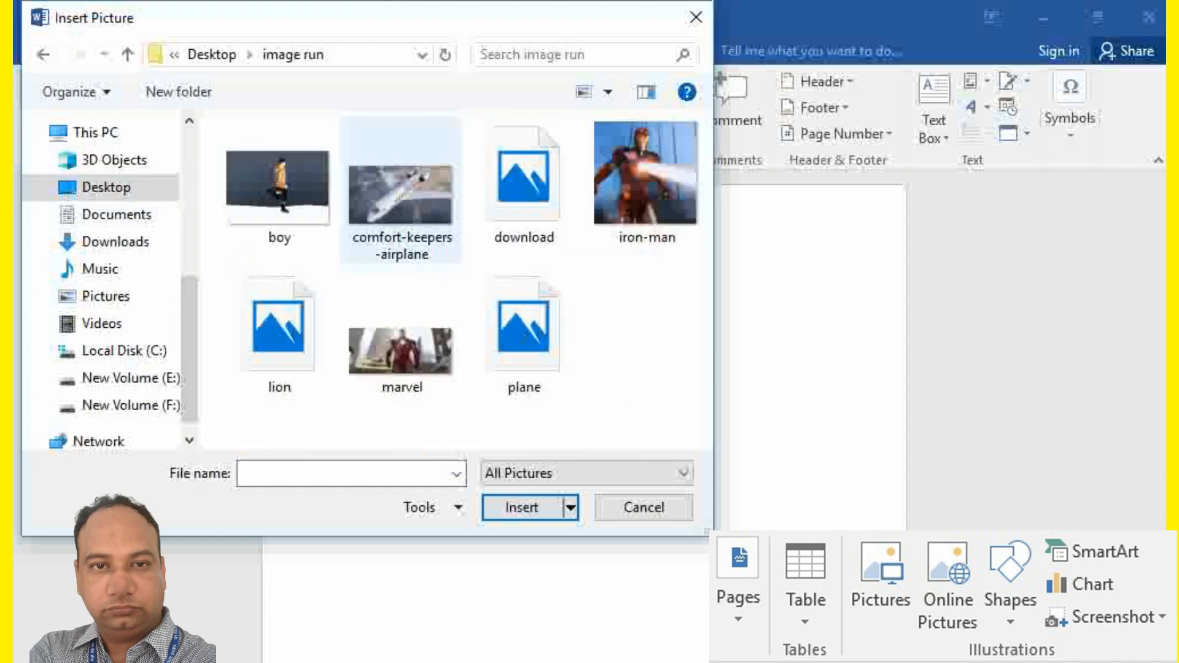
pyautogui.click(647, 184)
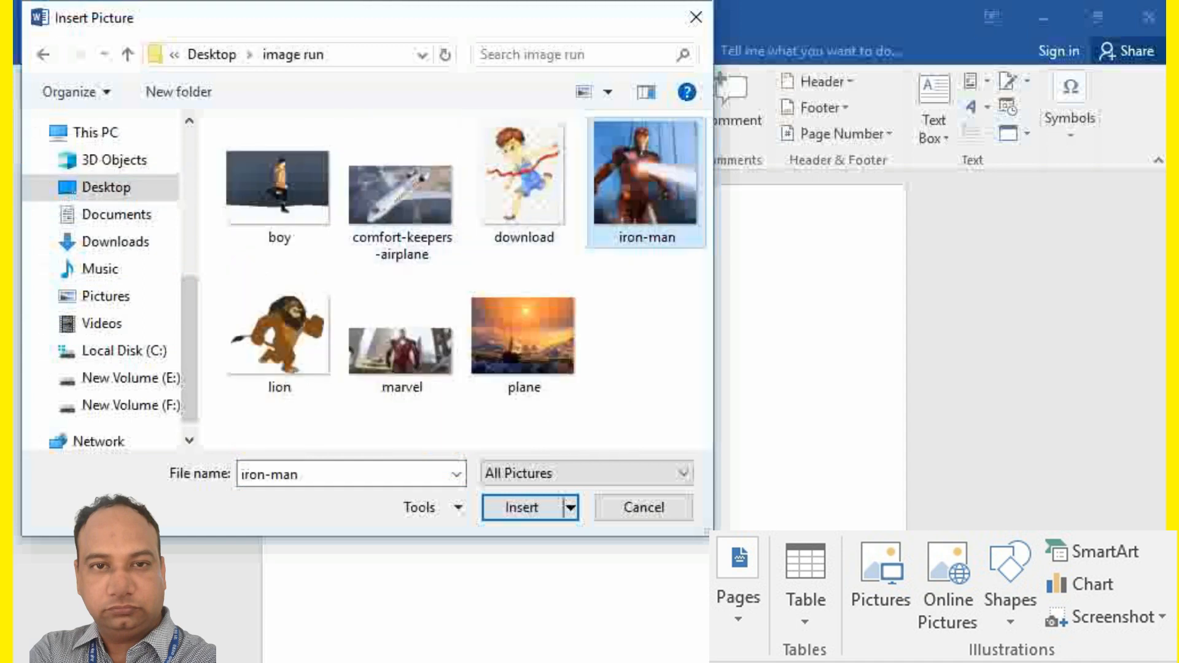
pyautogui.click(521, 507)
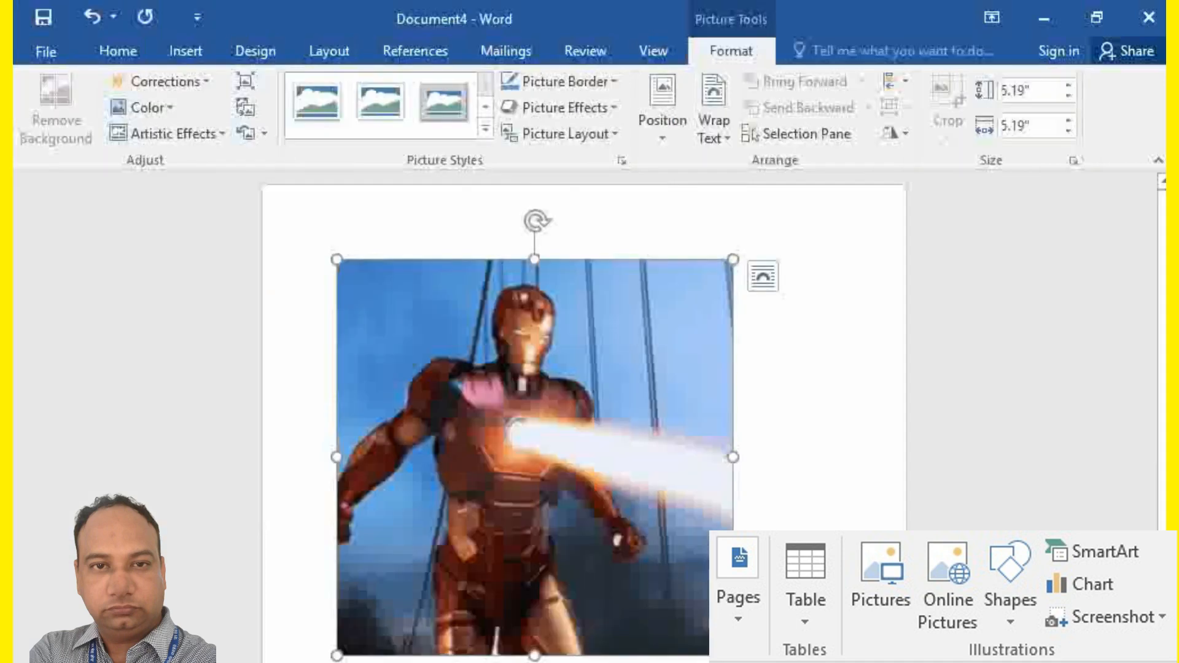
pyautogui.moveTo(733, 655); pyautogui.dragTo(521, 443)
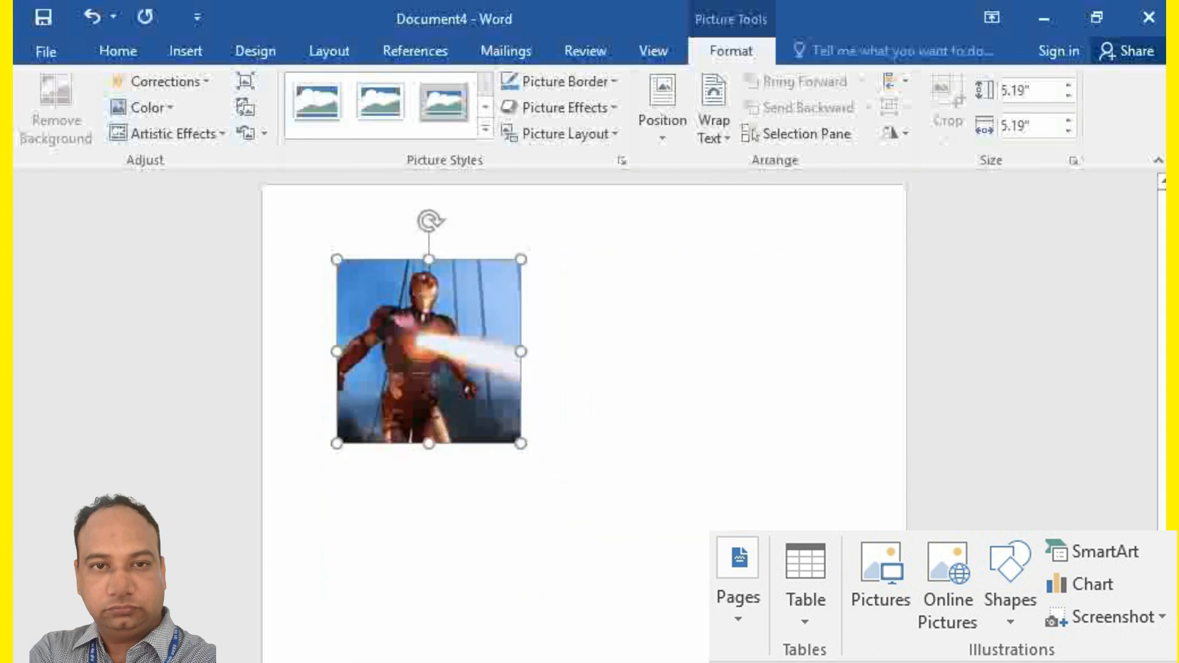
pyautogui.click(526, 437)
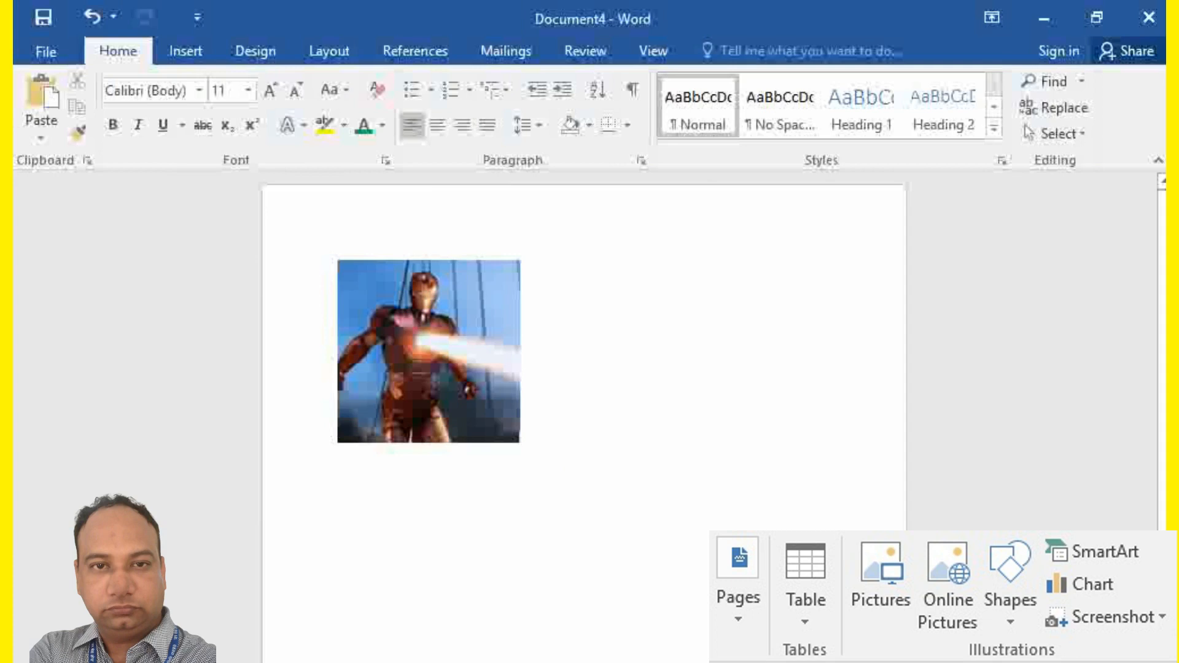
# Search Bing for online pictures of "saibaba pic".
pyautogui.click(185, 51)
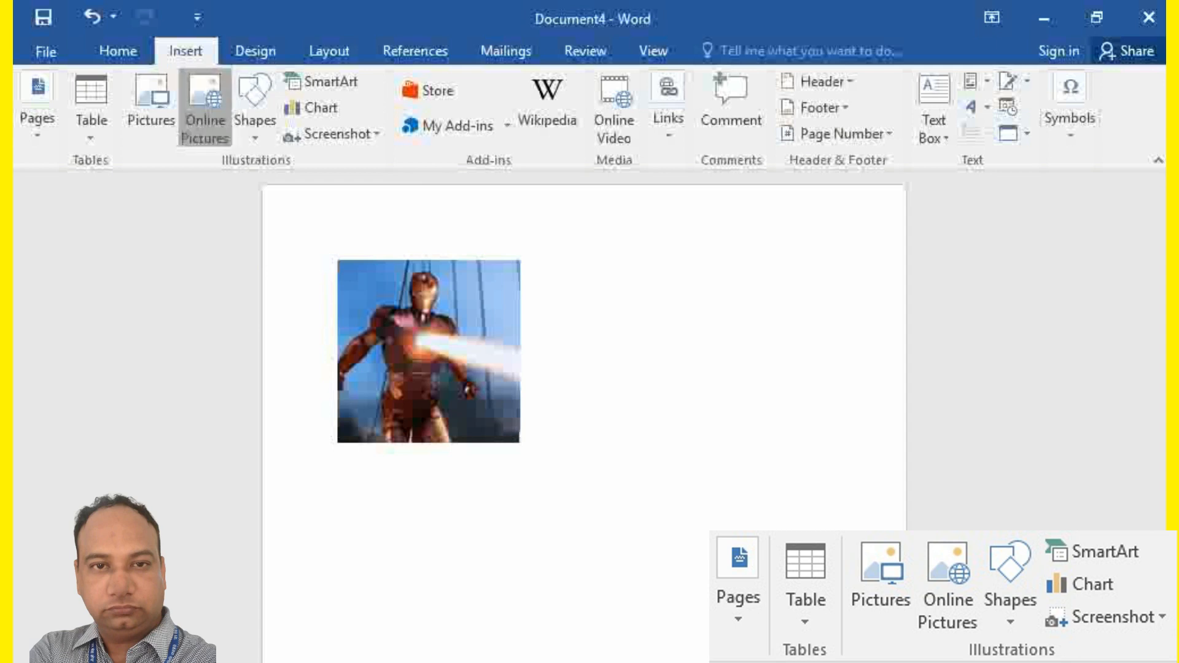
pyautogui.click(205, 108)
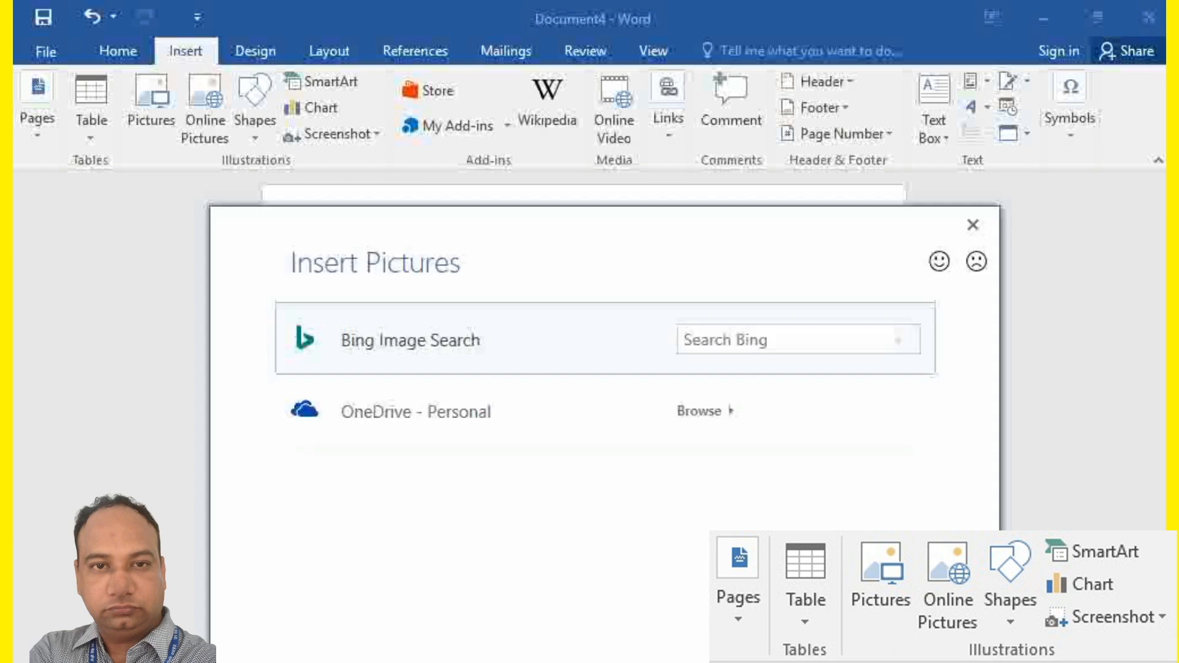
pyautogui.click(738, 339)
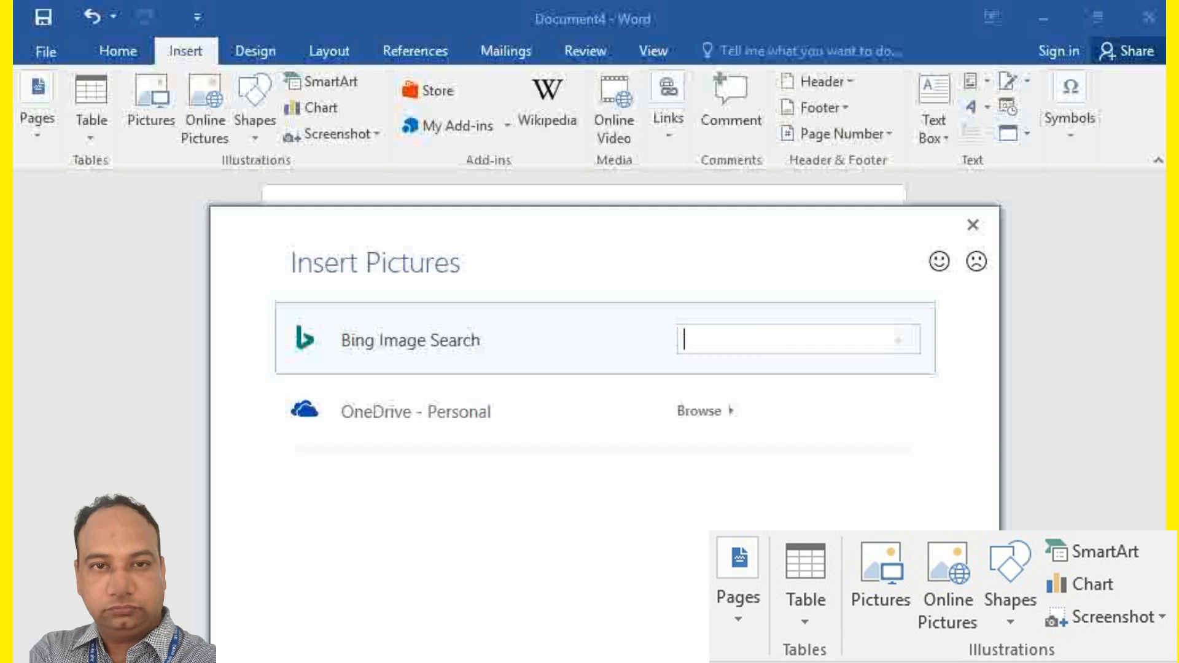
pyautogui.write('sa')
pyautogui.write('inat')
pyautogui.press('BackSpace')
pyautogui.press('BackSpace')
pyautogui.press('BackSpace')
pyautogui.press('BackSpace')
pyautogui.press('BackSpace')
pyautogui.press('BackSpace')
pyautogui.write('saibaba')
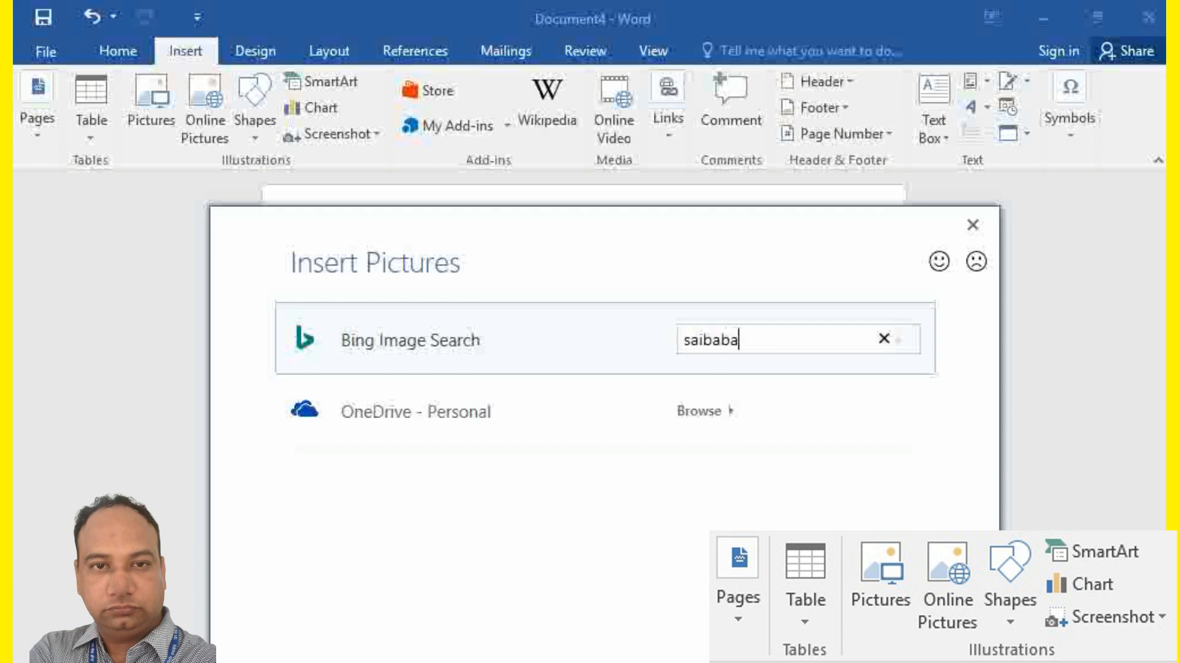
pyautogui.write(' pic')
pyautogui.press('Return')
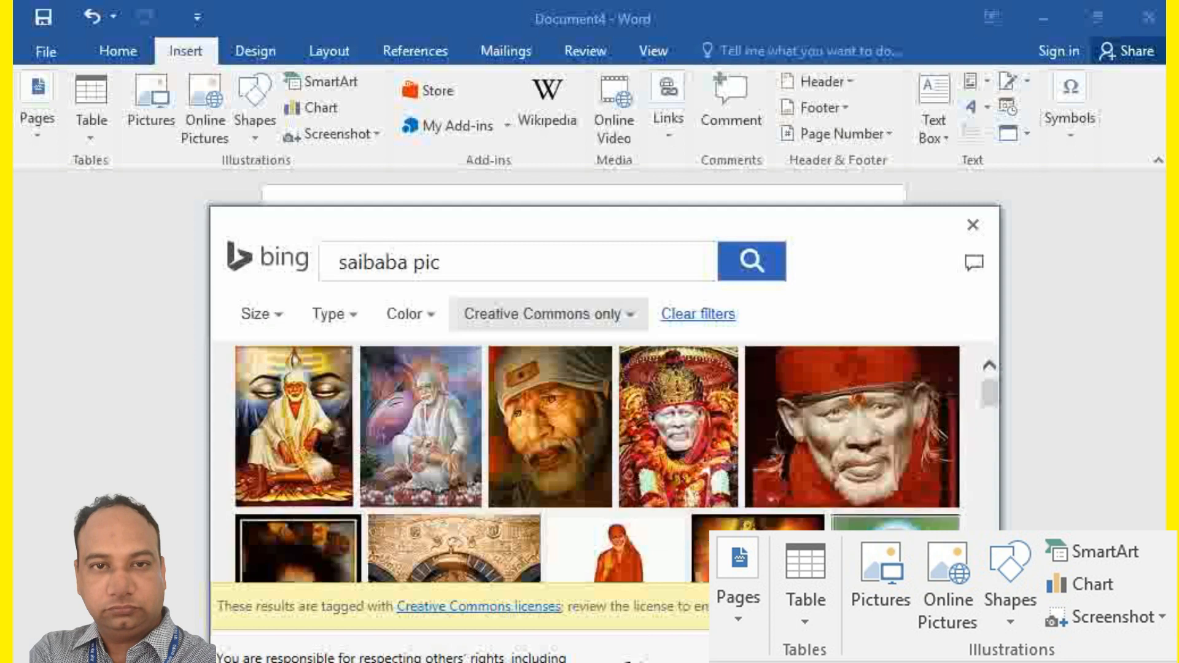
# Insert the wide close-up portrait with the red headscarf and shrink it to about 2.34" by 3.12" beside the iron-man picture.
pyautogui.moveTo(676, 222); pyautogui.dragTo(639, 154)
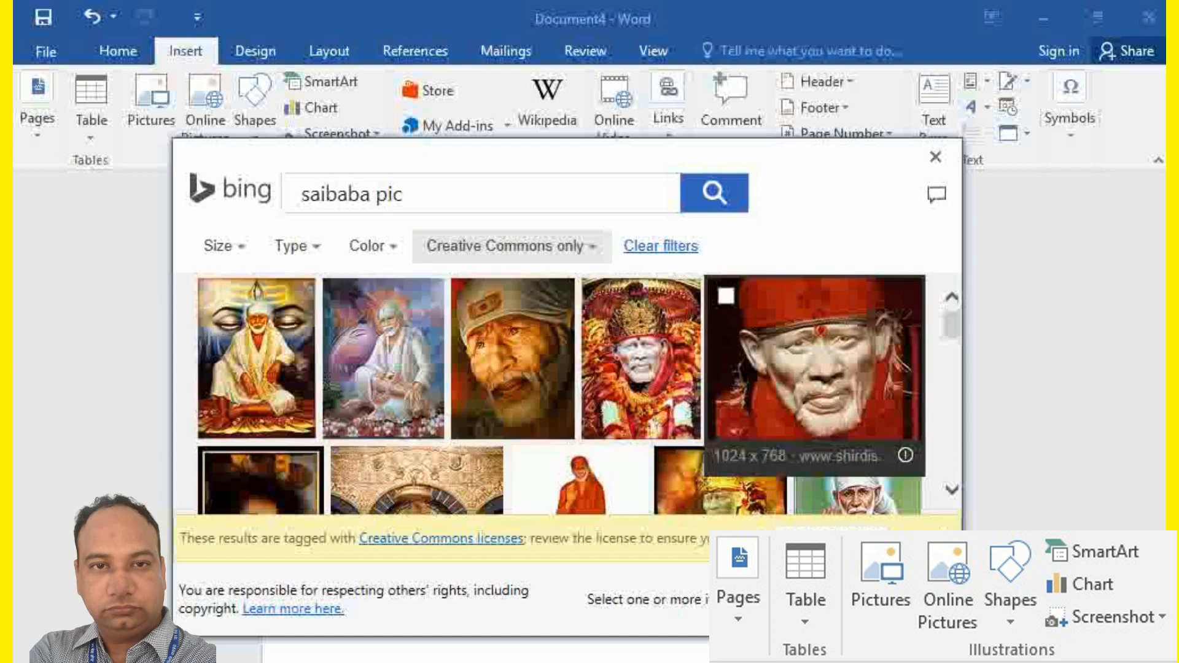
pyautogui.click(814, 368)
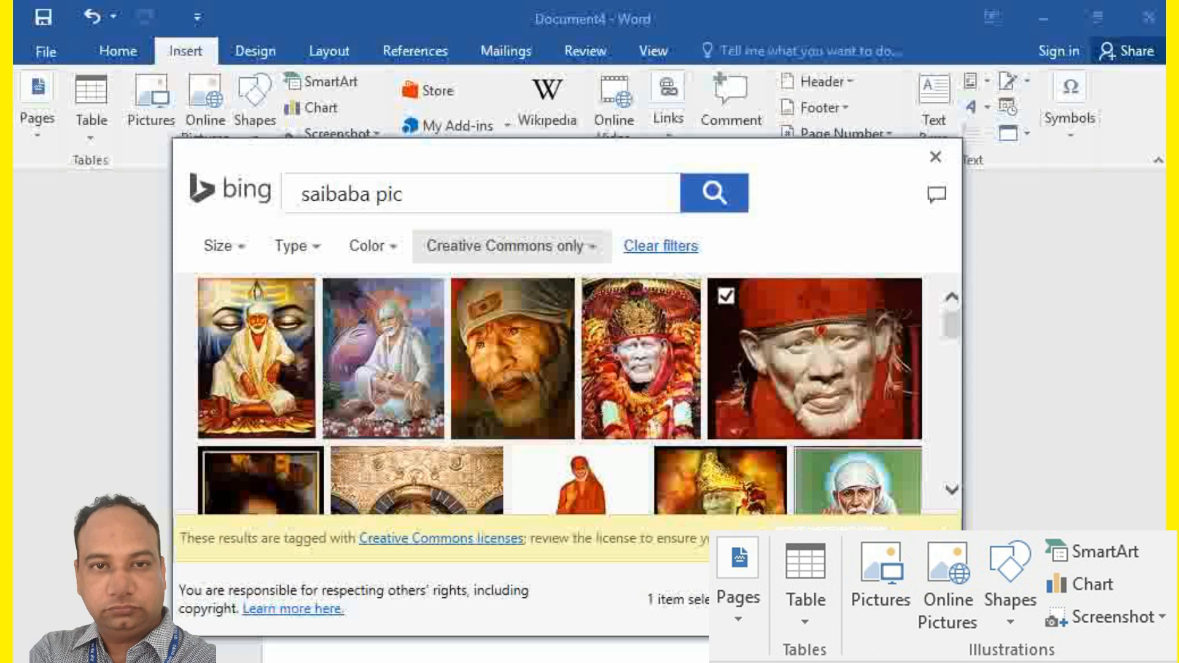
pyautogui.click(799, 600)
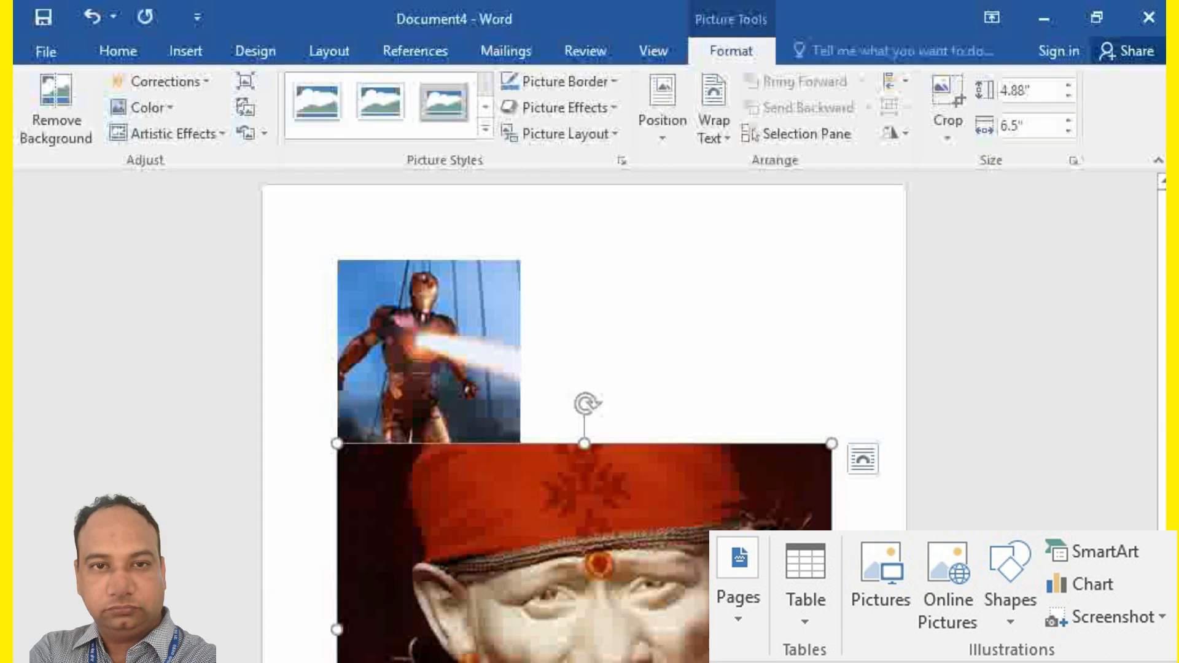
pyautogui.moveTo(832, 662); pyautogui.dragTo(695, 662)
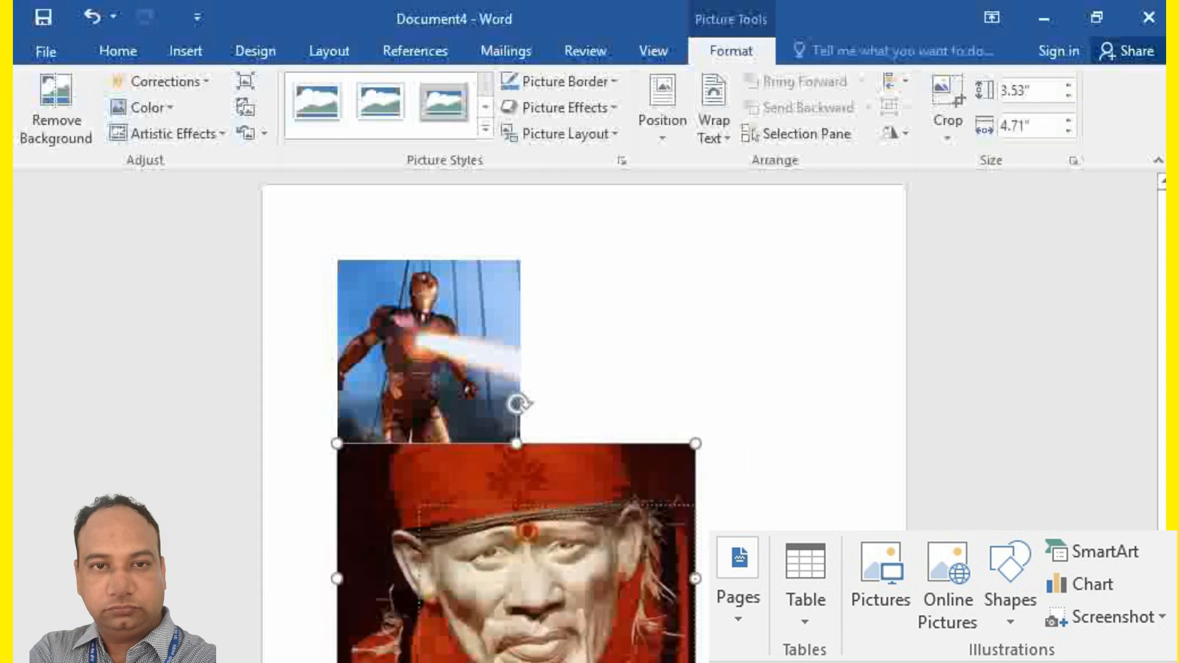
pyautogui.moveTo(337, 443); pyautogui.dragTo(458, 534)
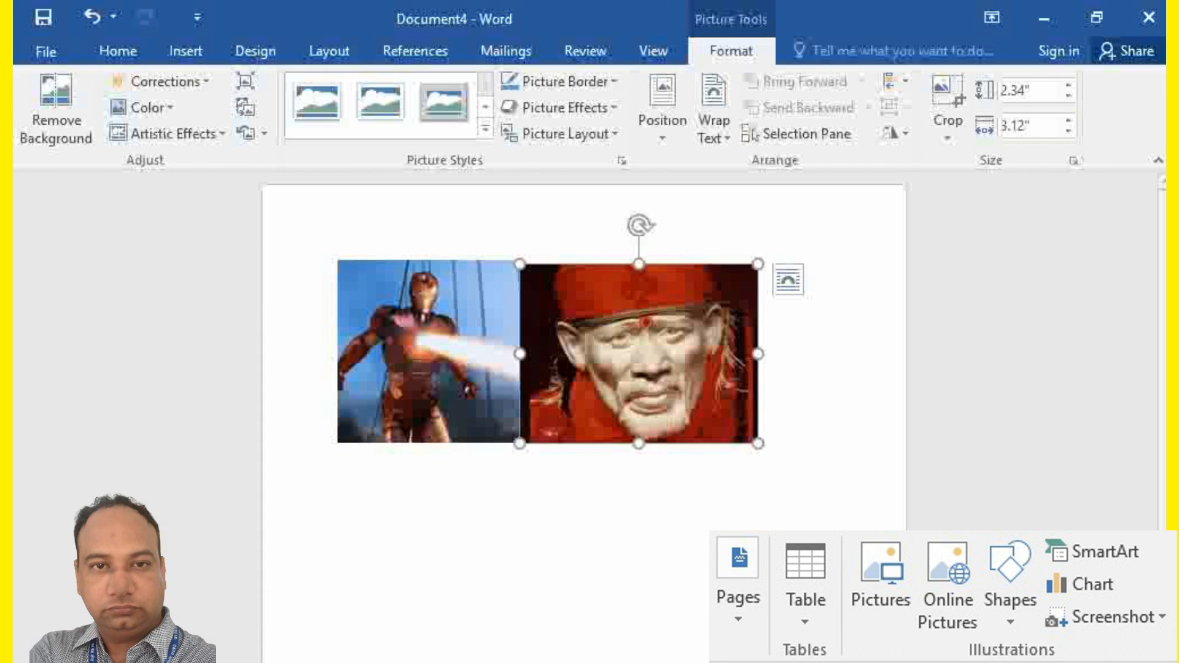
# Draw a sun shape about 3.46" wide and 2.37" high below the pictures, and enlarge its central oval.
pyautogui.click(185, 51)
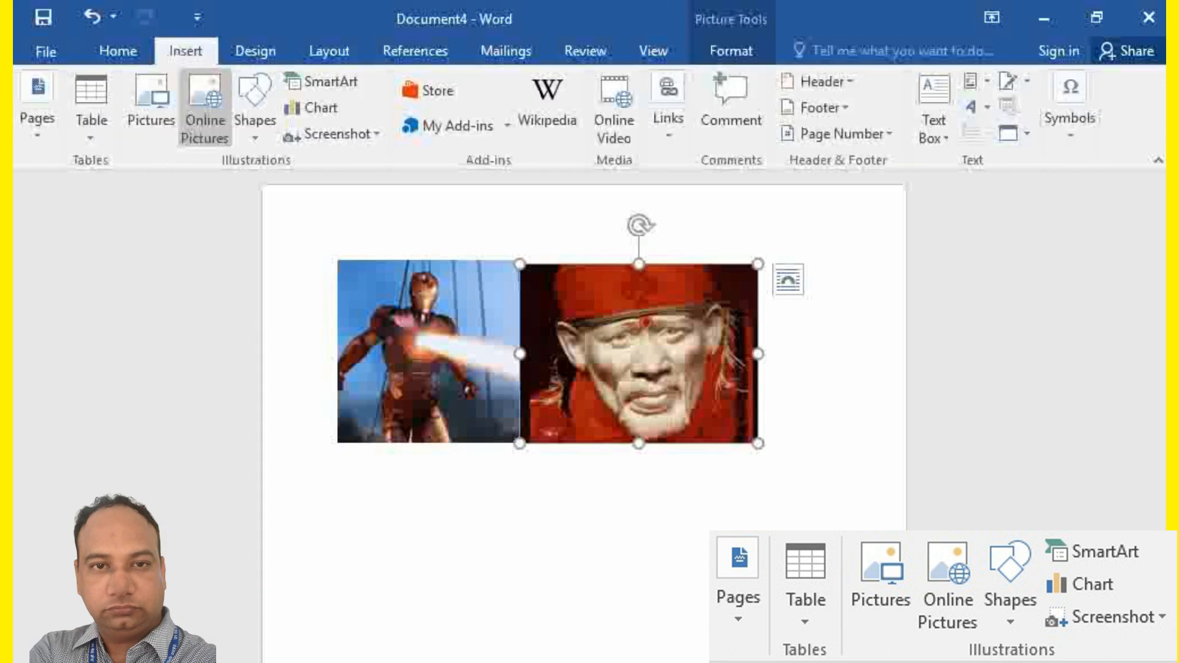
pyautogui.click(254, 108)
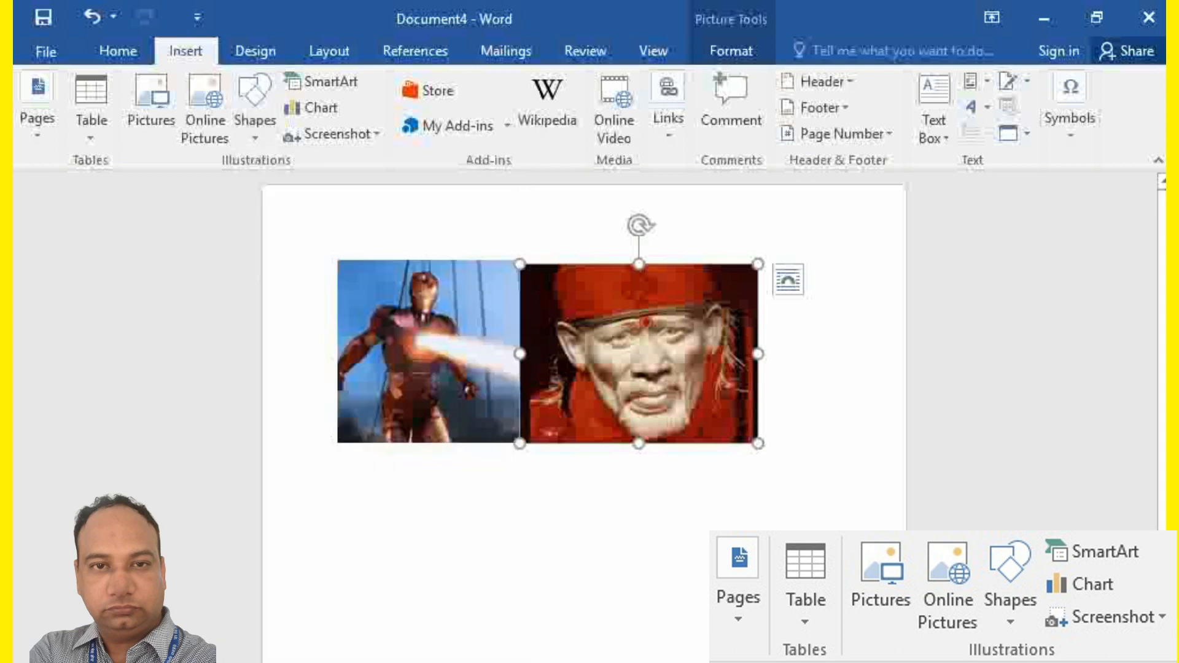
pyautogui.scroll(-3, 553, 307)
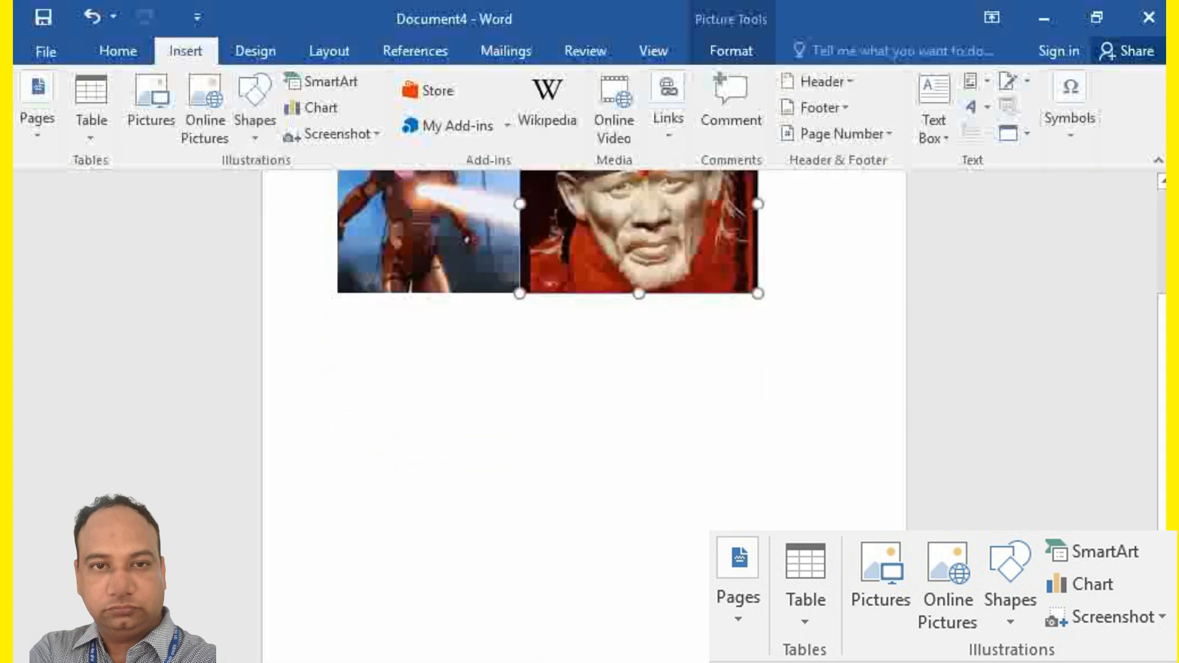
pyautogui.moveTo(317, 375); pyautogui.dragTo(583, 559)
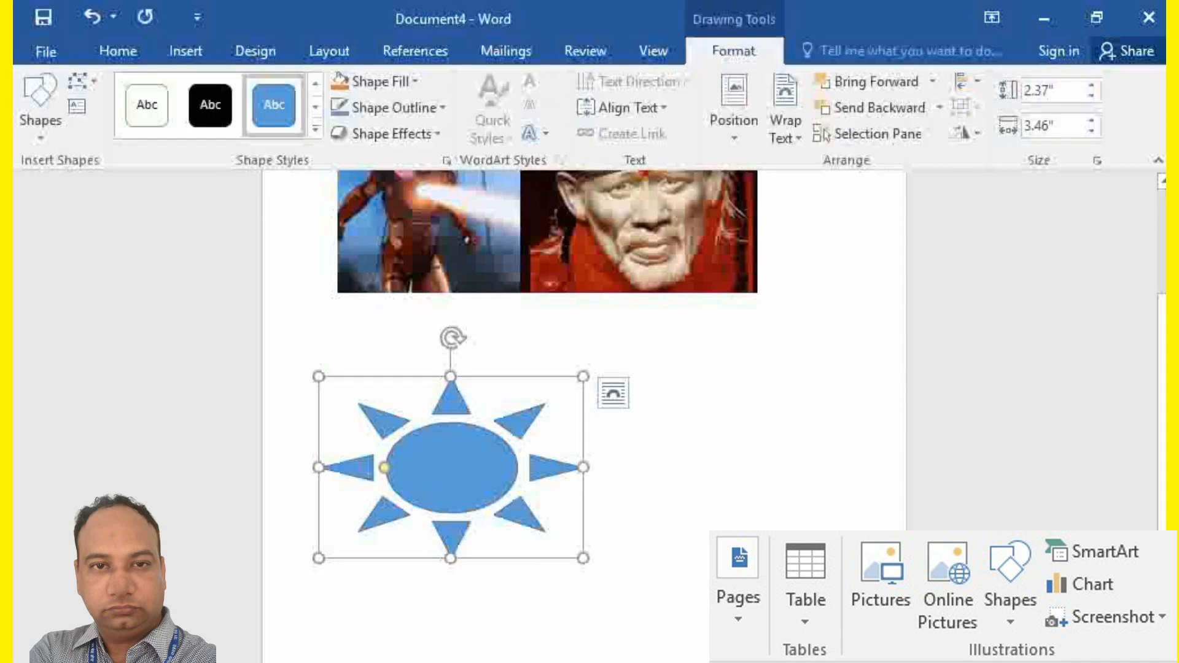
pyautogui.moveTo(384, 468); pyautogui.dragTo(357, 468)
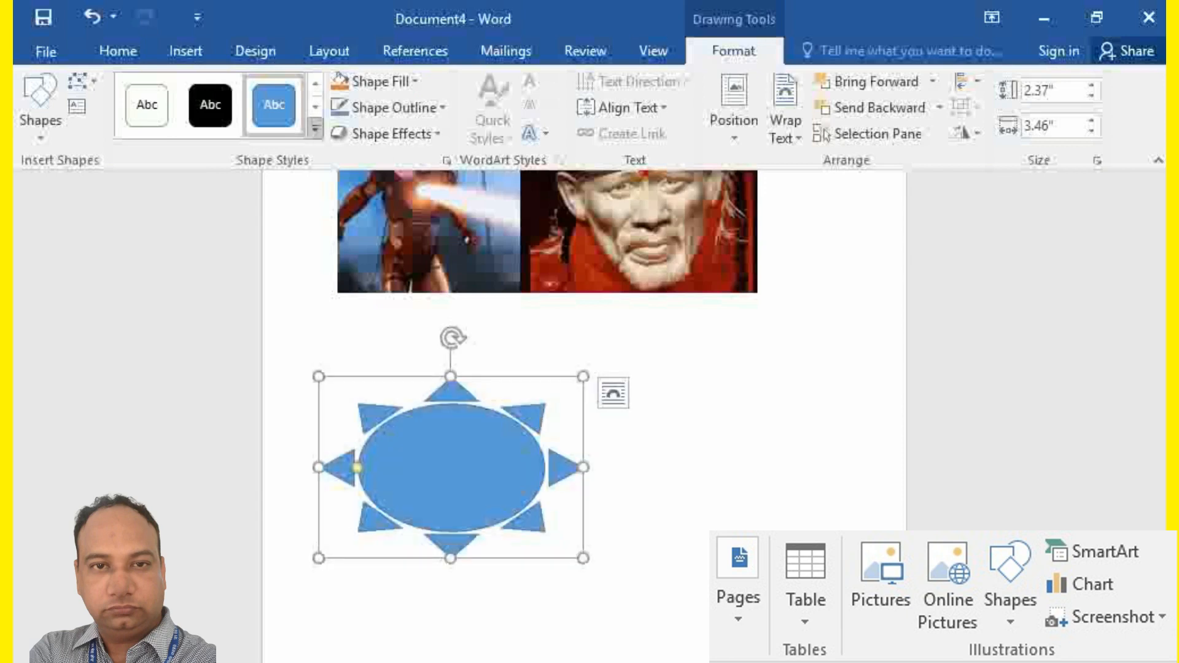
# Apply the solid orange theme style to the sun shape.
pyautogui.click(315, 129)
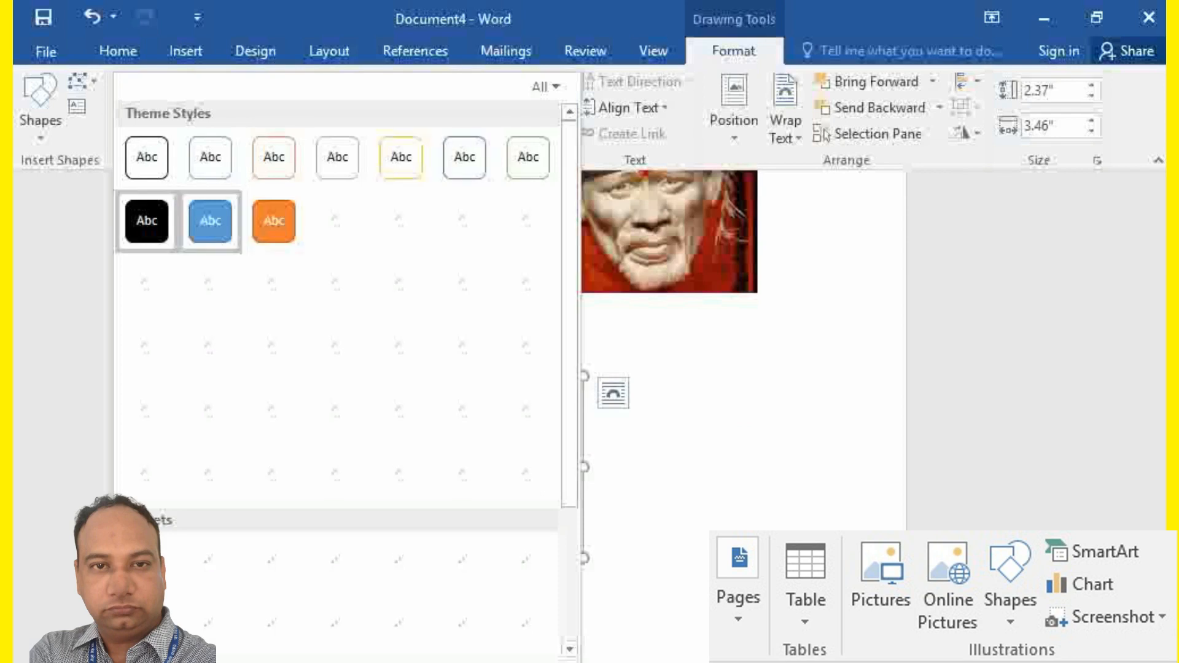
pyautogui.click(274, 221)
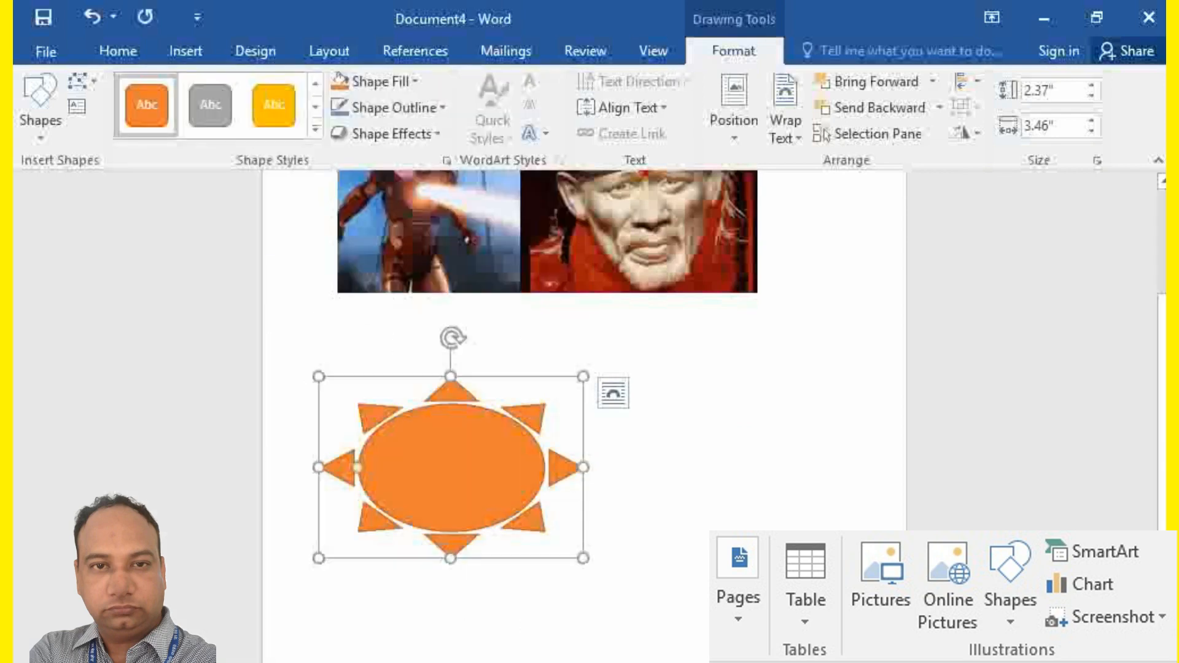
pyautogui.click(638, 246)
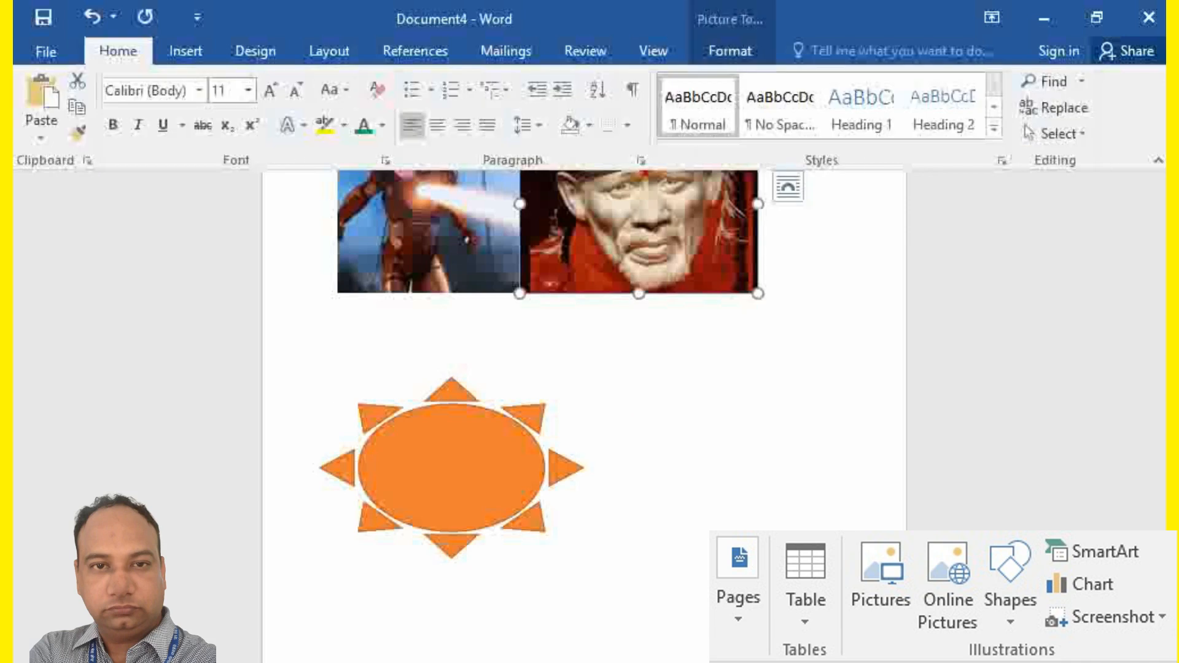
# Draw a left-right-up block arrow about 2.79" wide and 2.36" high beside the sun shape.
pyautogui.click(186, 51)
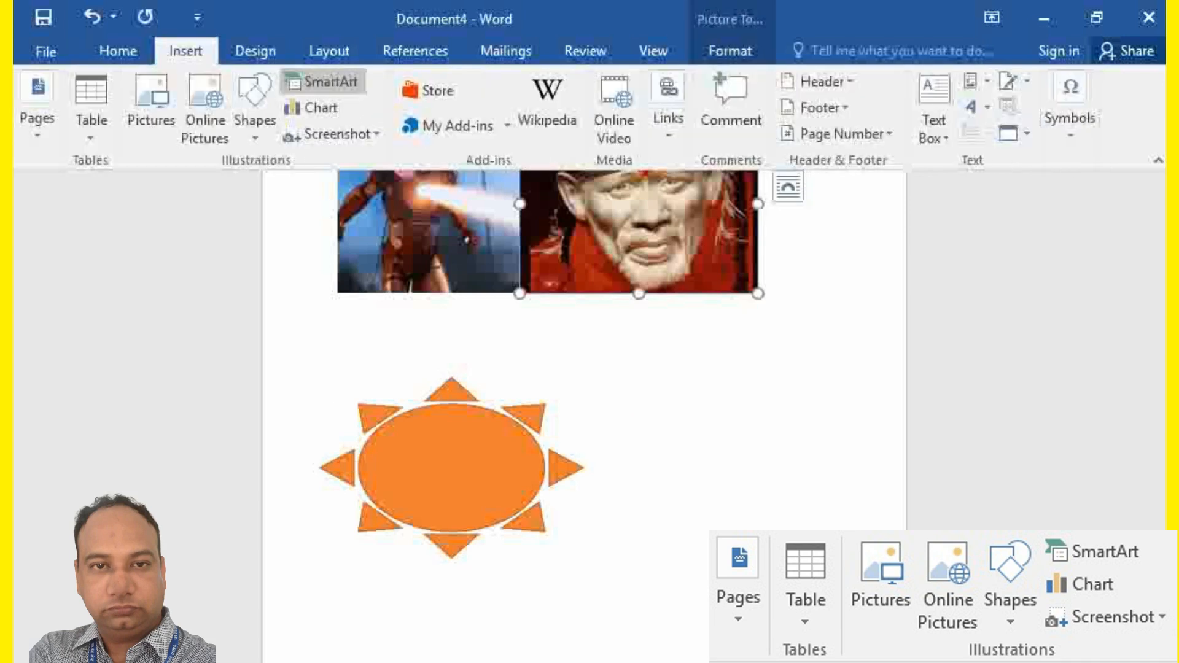
pyautogui.click(255, 104)
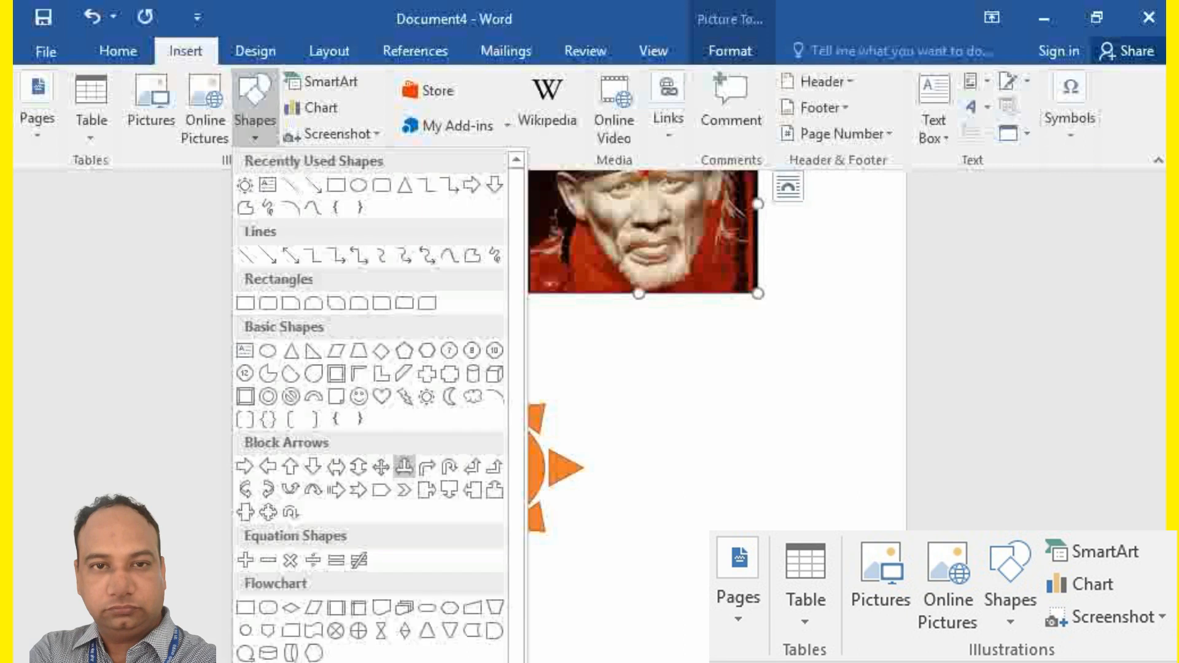
pyautogui.click(404, 467)
pyautogui.moveTo(630, 346); pyautogui.dragTo(843, 527)
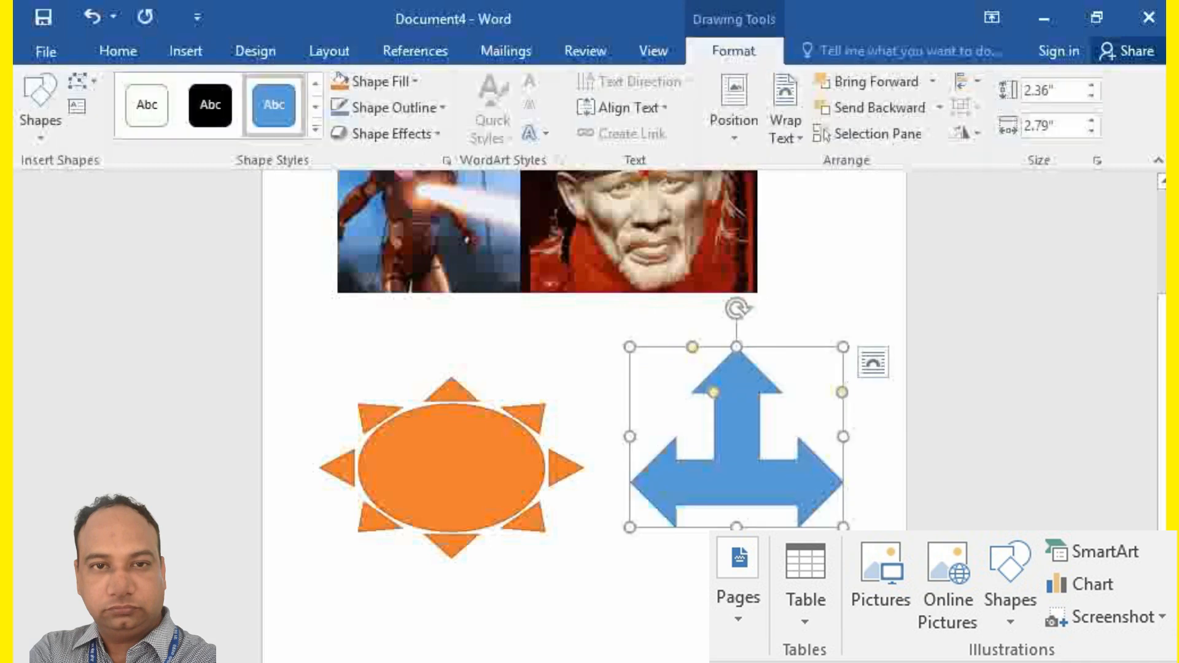
# Thin the shafts of the three-way arrow, and undo the narrowing of its arrowheads.
pyautogui.moveTo(713, 392); pyautogui.dragTo(707, 392)
pyautogui.moveTo(693, 347); pyautogui.dragTo(734, 347)
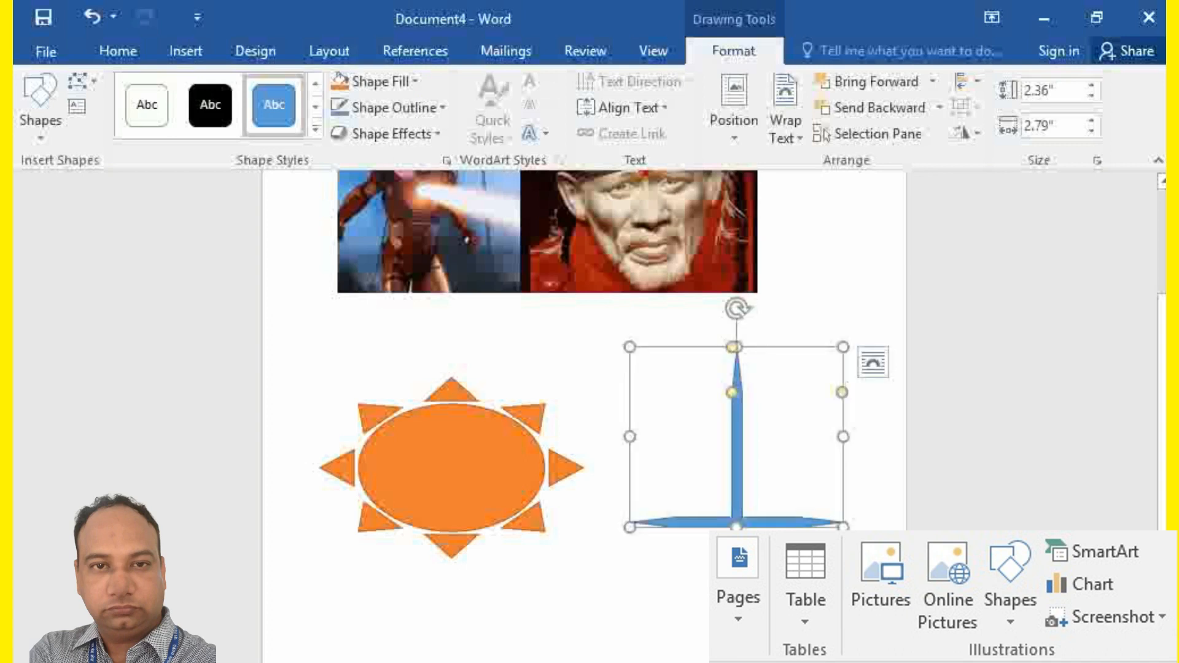
pyautogui.hotkey('ctrl', 'z')
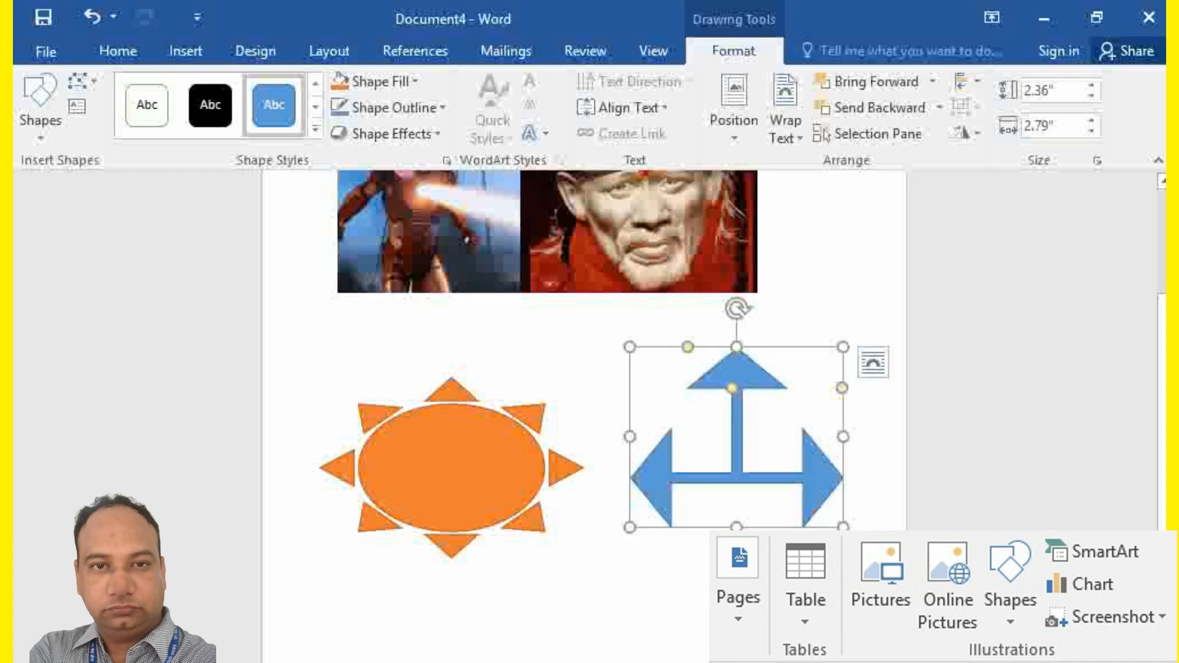
pyautogui.click(638, 236)
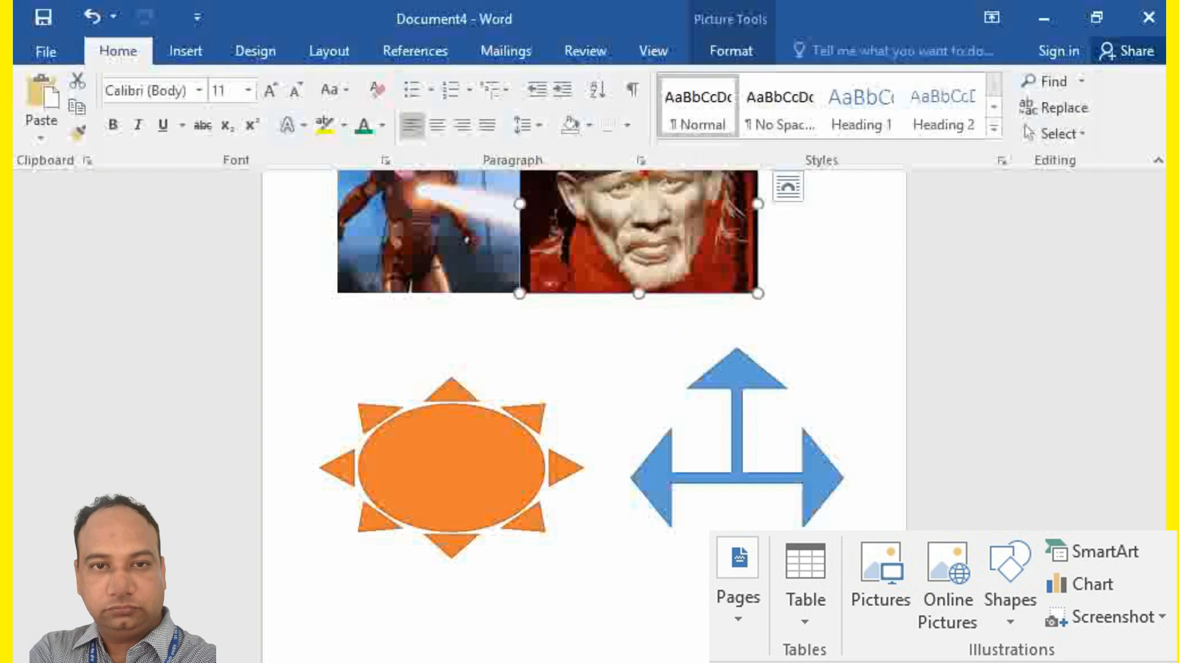
# Draw a cloud callout about 1.43" wide and 1.19" high below the two shapes, and swing its bubble tail out to the right.
pyautogui.click(186, 51)
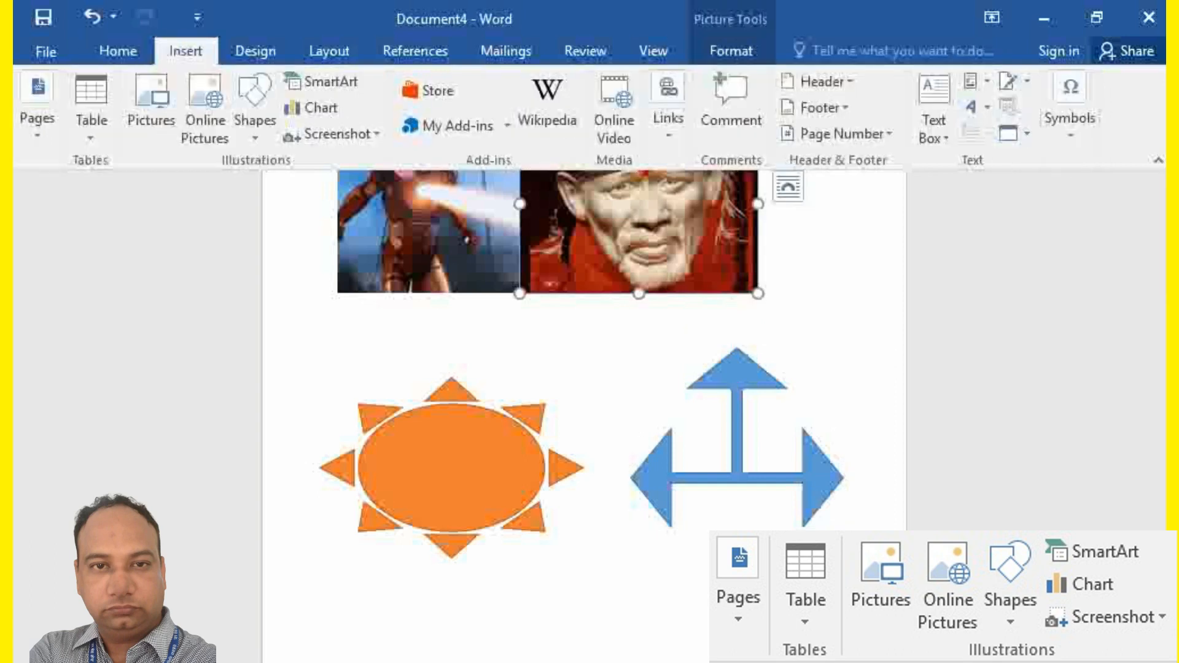
pyautogui.click(254, 111)
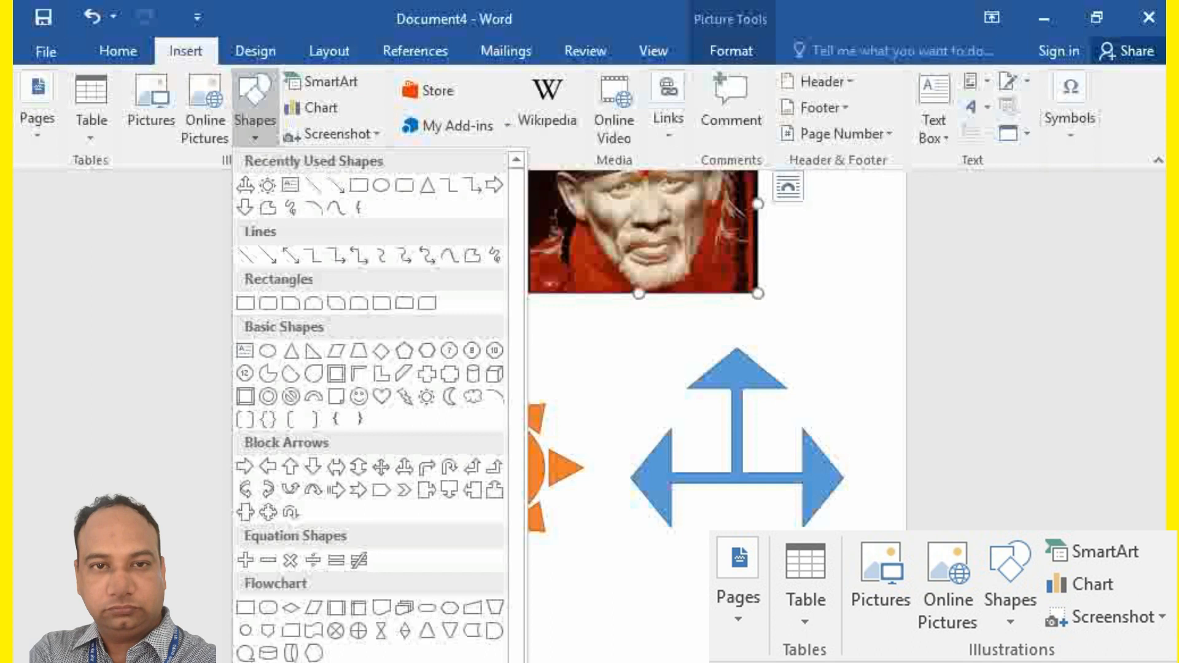
pyautogui.scroll(-1, 369, 406)
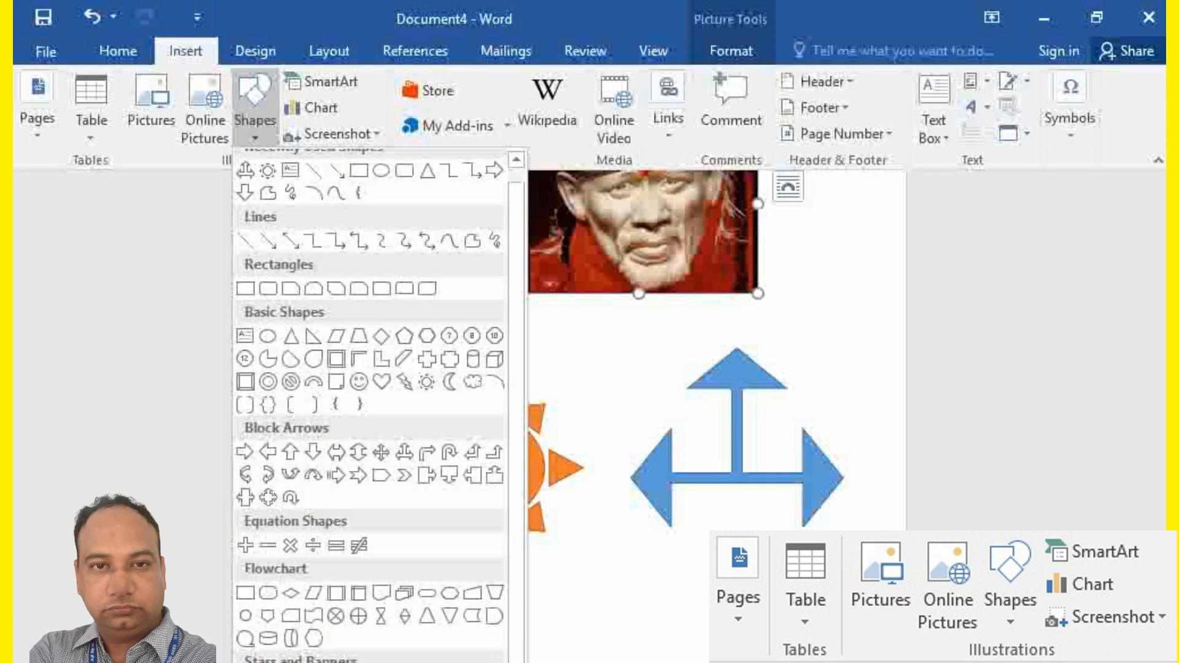
pyautogui.press('Escape')
pyautogui.scroll(-3, 584, 369)
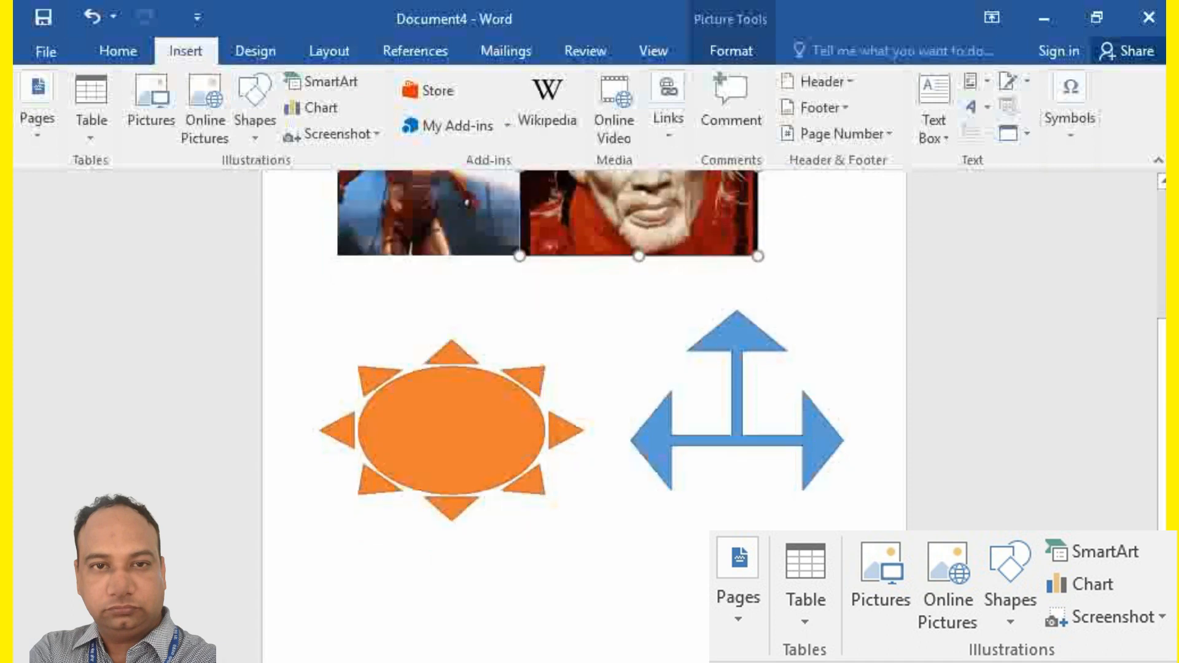
pyautogui.moveTo(575, 472)
pyautogui.mouseDown()
pyautogui.moveTo(643, 546)
pyautogui.moveTo(675, 570)
pyautogui.moveTo(686, 564)
pyautogui.mouseUp()
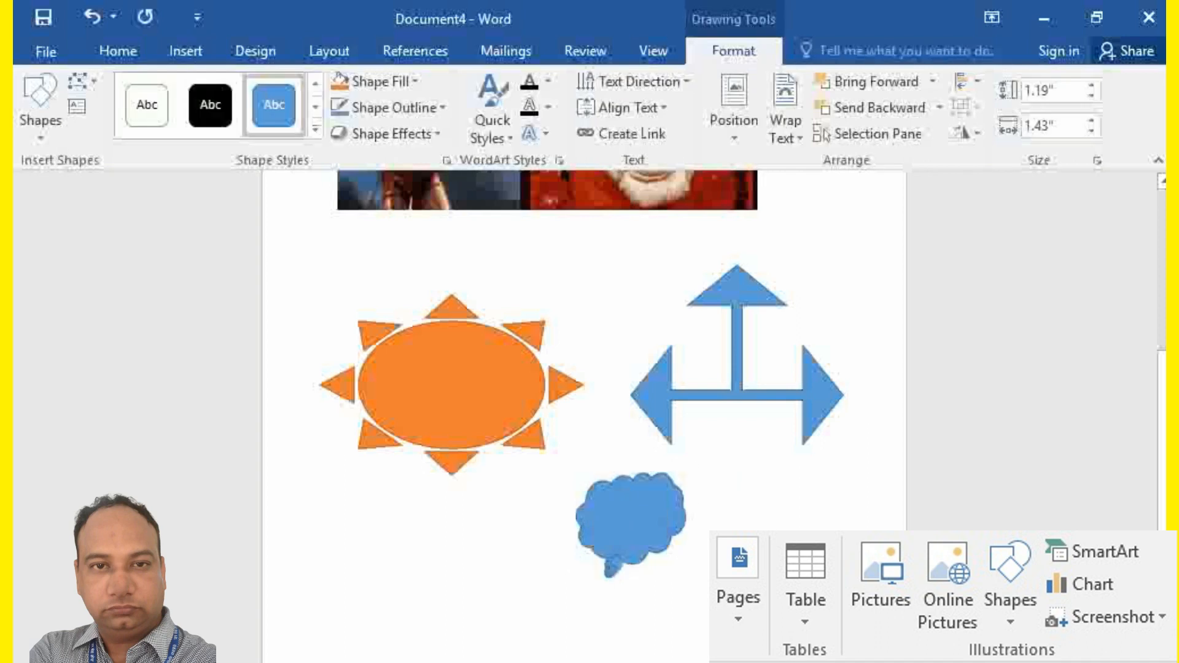
pyautogui.hotkey('ctrl', 'y')
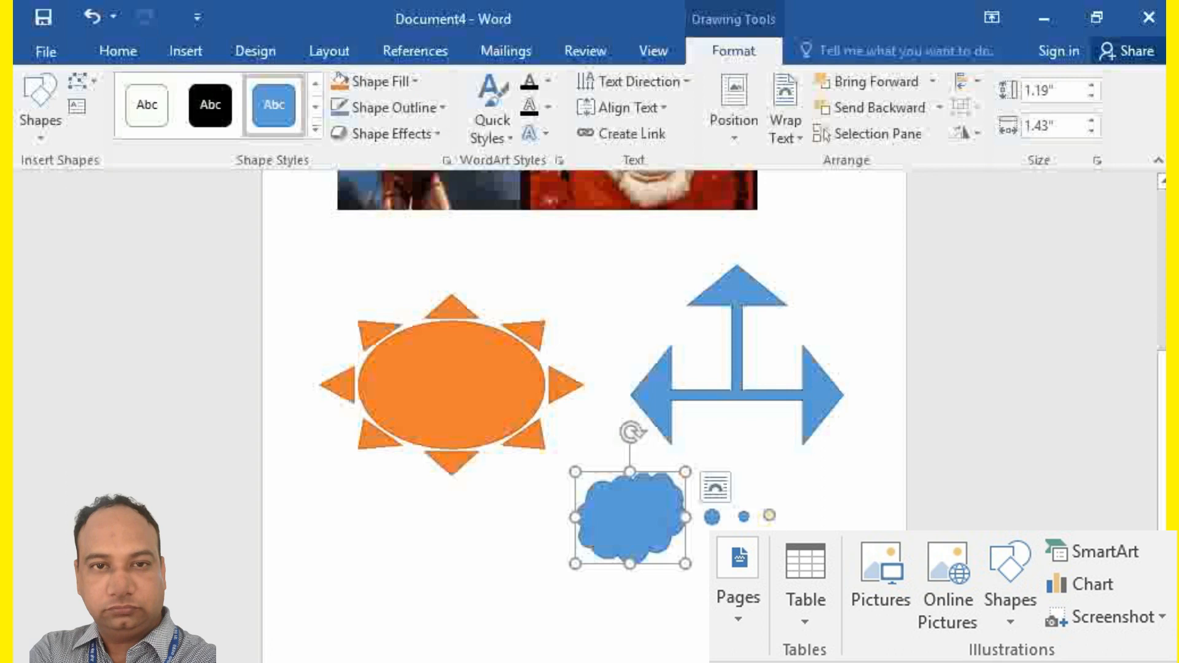
# Delete the cloud callout, the sun and the three-way arrow from the page.
pyautogui.hotkey('alt', 'n')
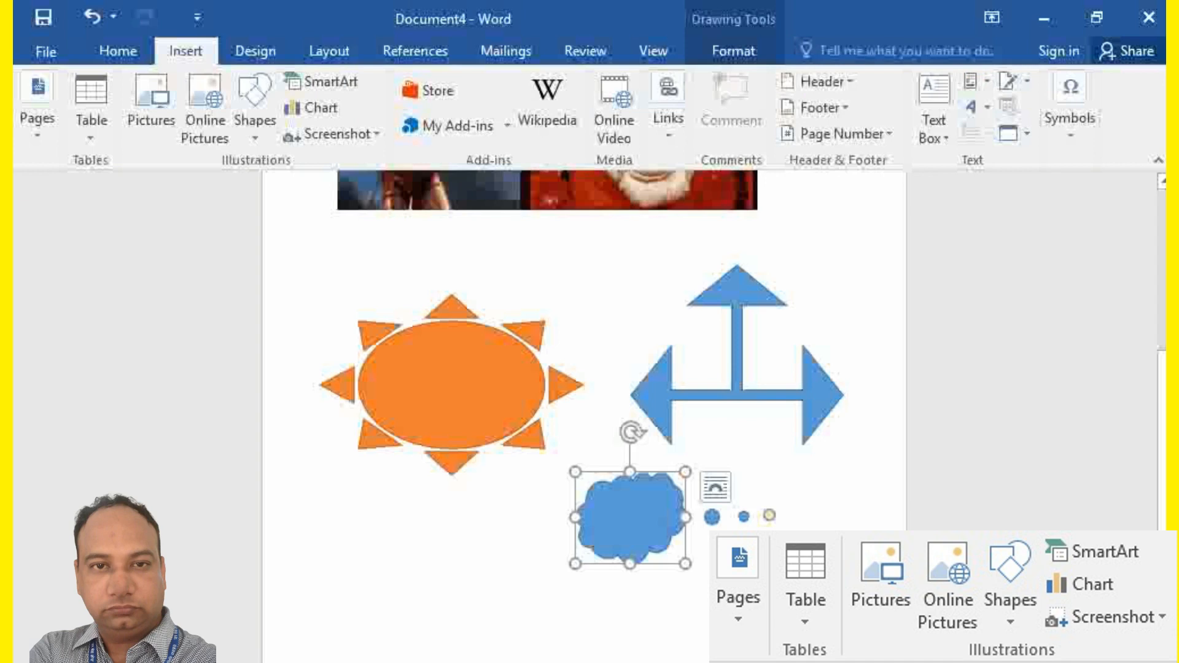
pyautogui.press('Delete')
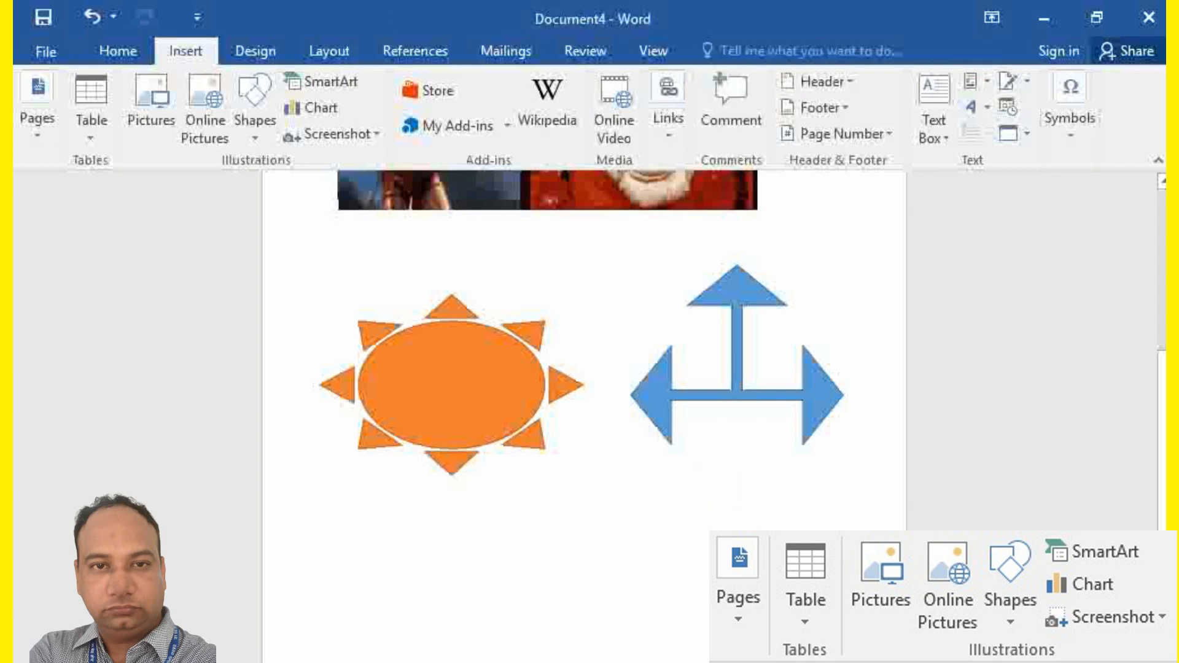
pyautogui.click(452, 386)
pyautogui.press('Delete')
pyautogui.click(737, 356)
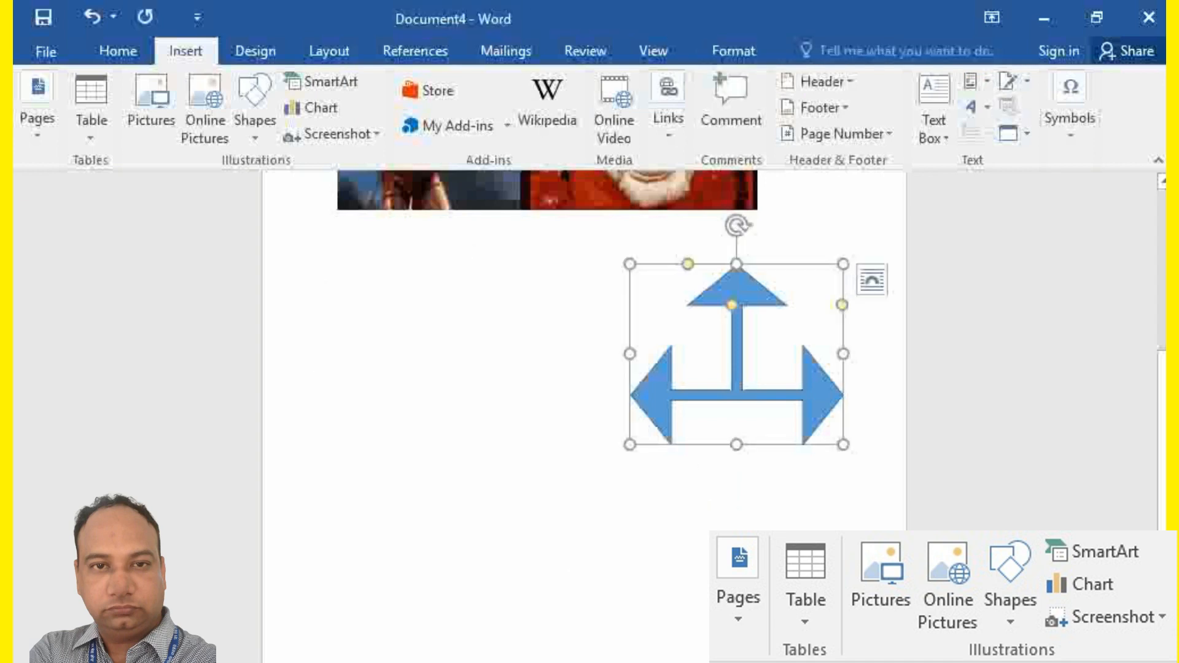
pyautogui.press('Delete')
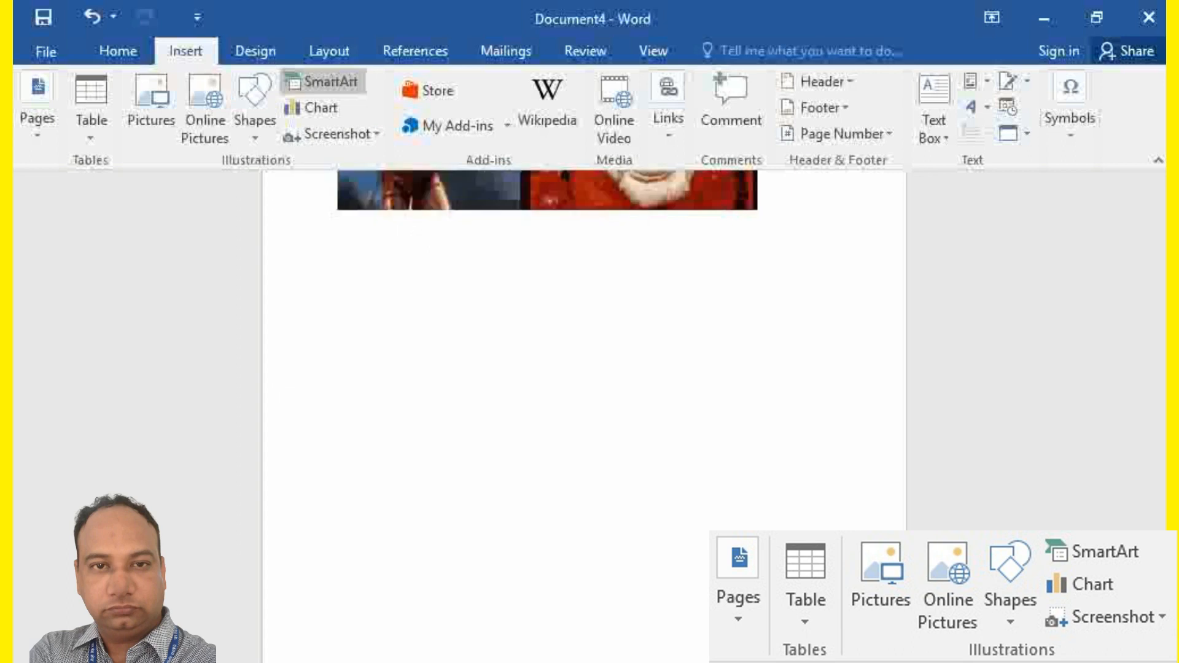
# Insert an Organization Chart SmartArt graphic from the Hierarchy category.
pyautogui.click(324, 81)
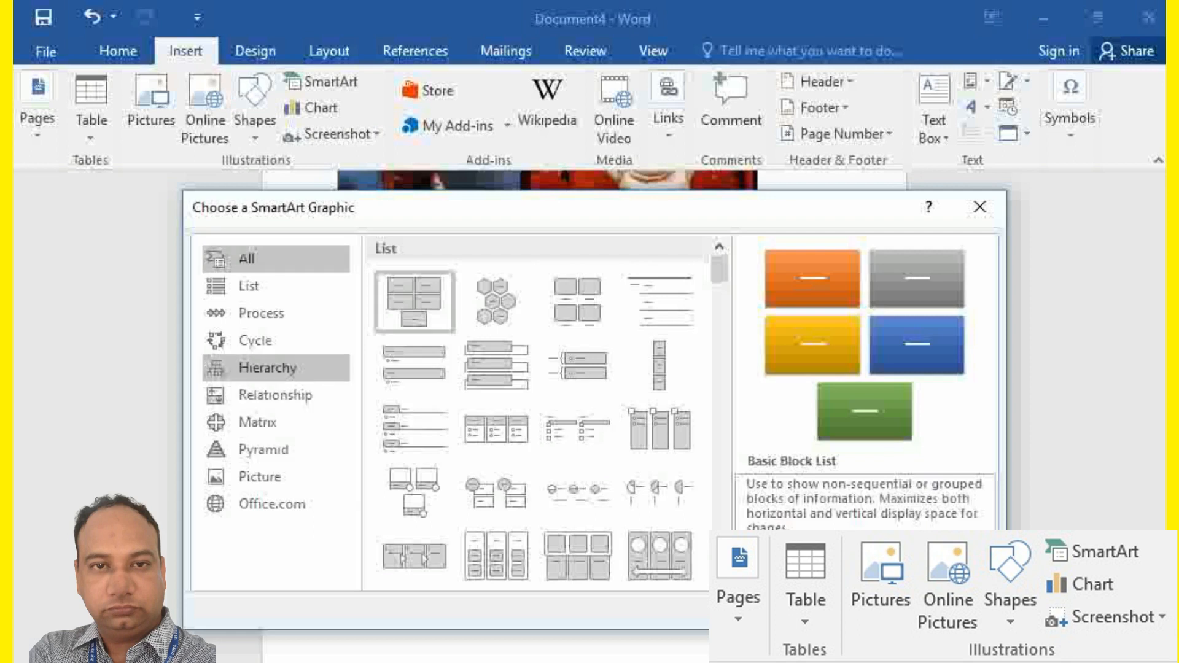
pyautogui.click(268, 368)
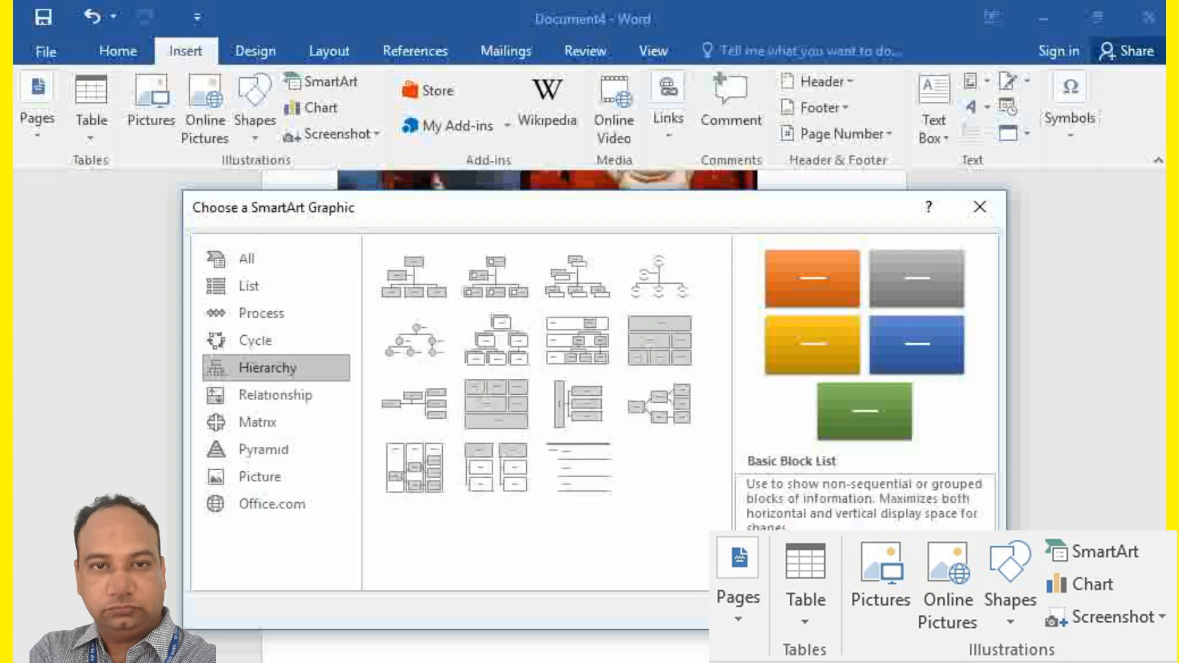
pyautogui.click(414, 277)
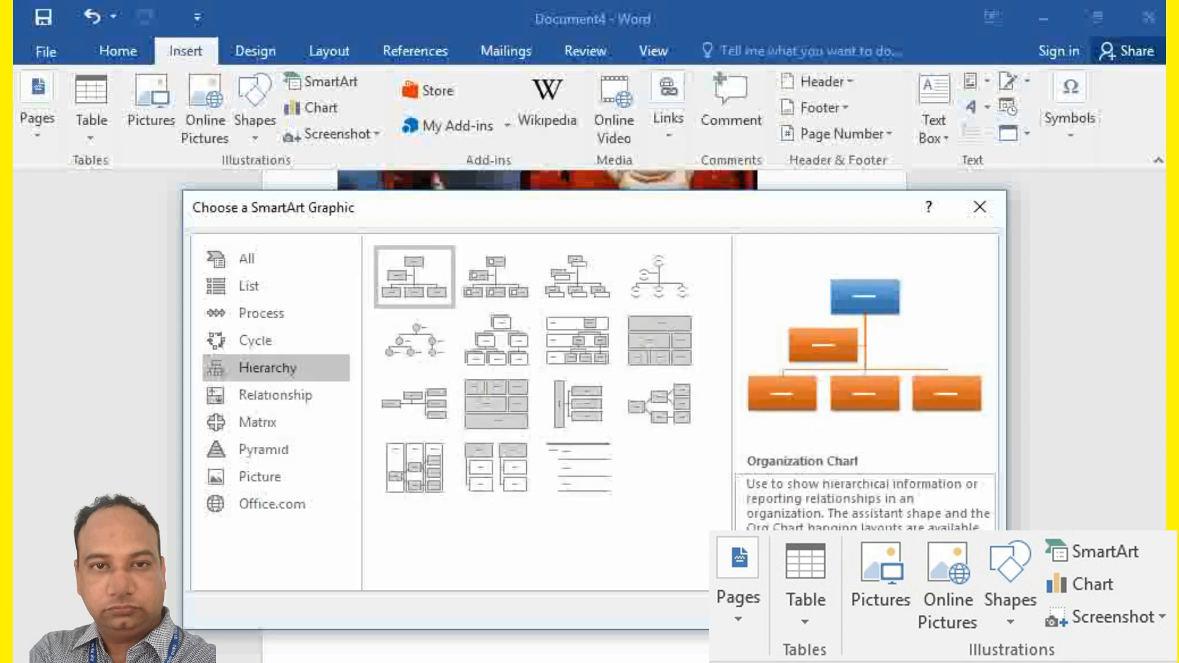
pyautogui.click(858, 610)
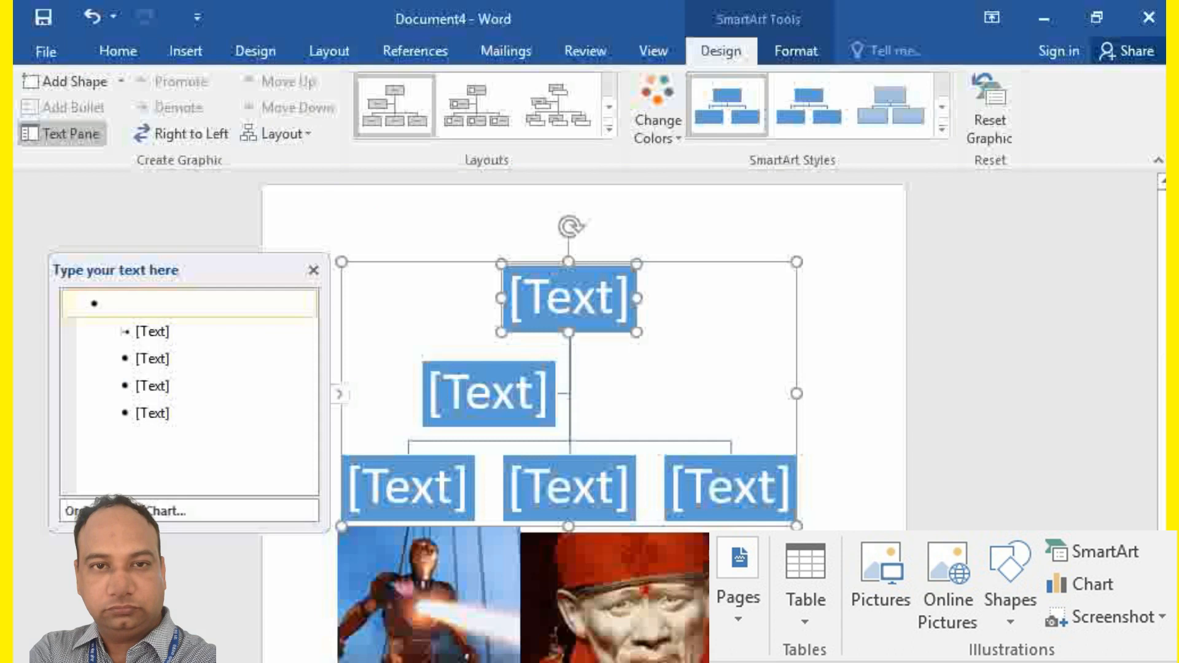
# Fill the organization chart's top box and assistant box with one person's first name each.
pyautogui.click(569, 298)
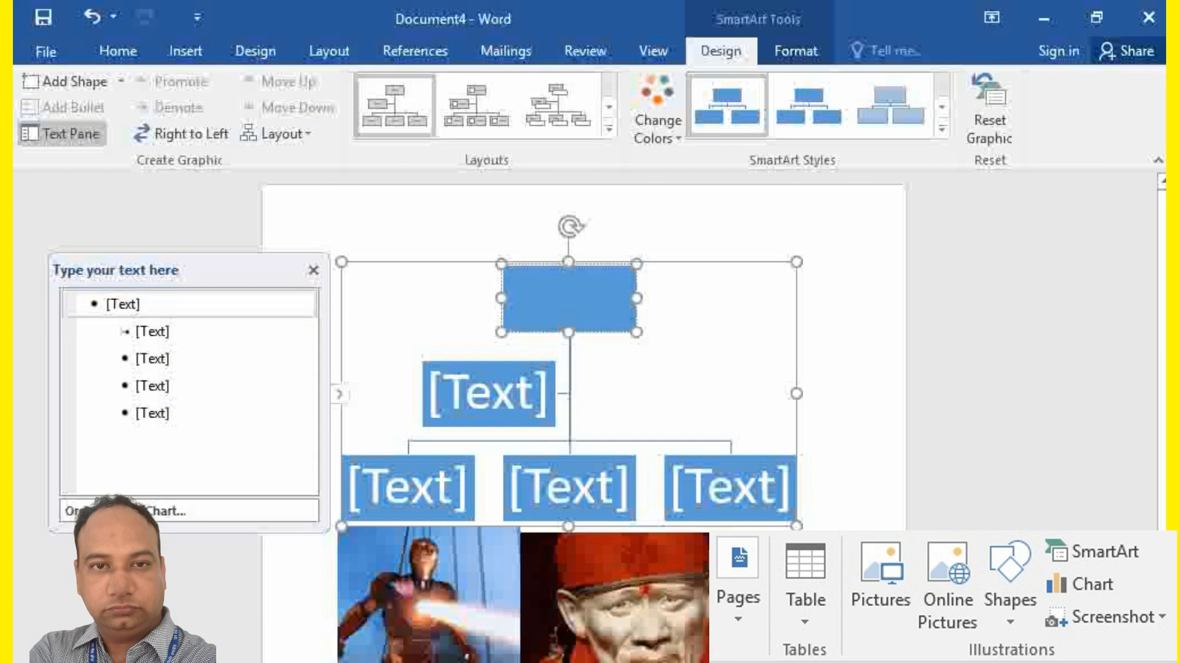
pyautogui.write('deviram')
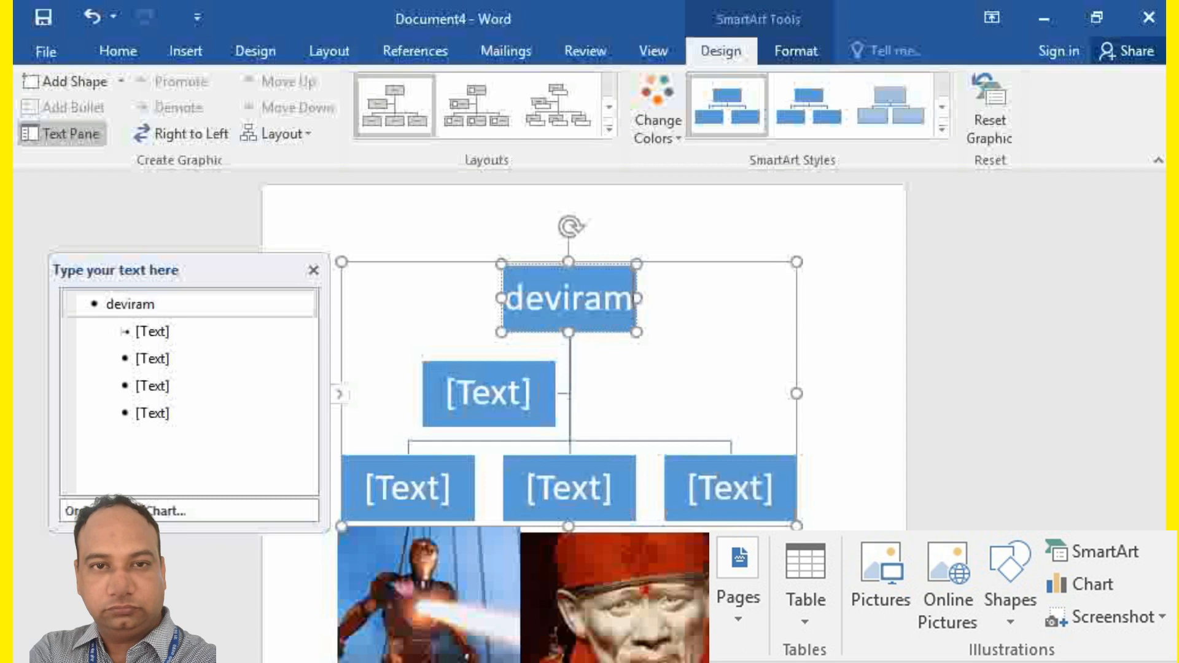
pyautogui.click(489, 393)
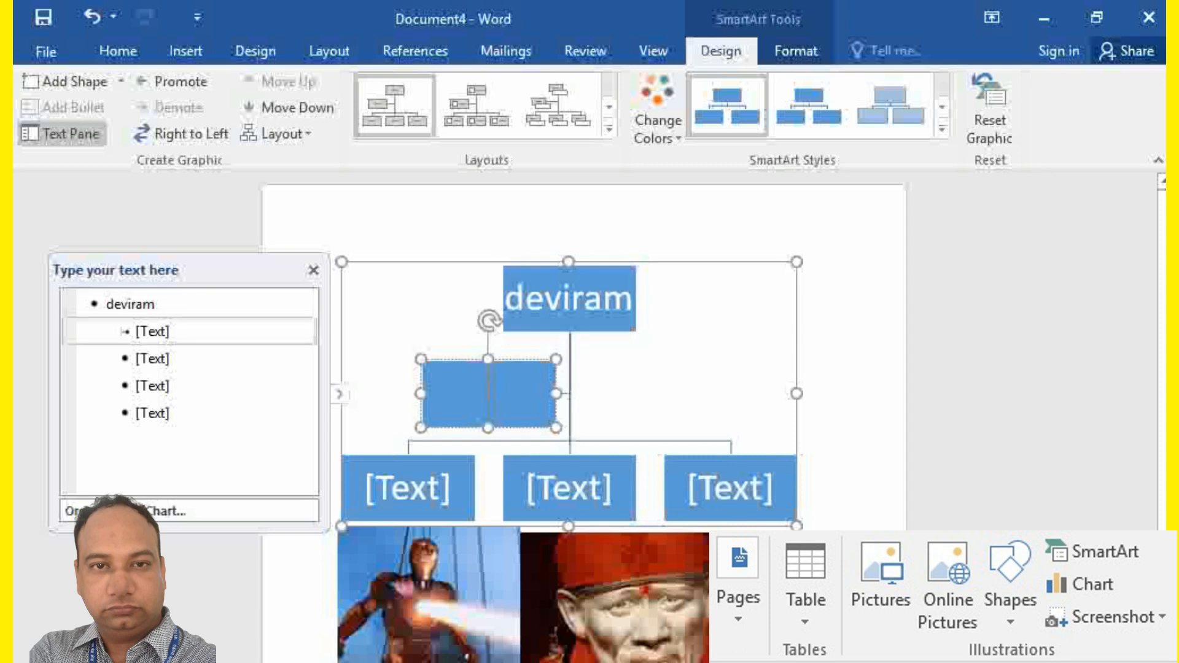
pyautogui.write('raju')
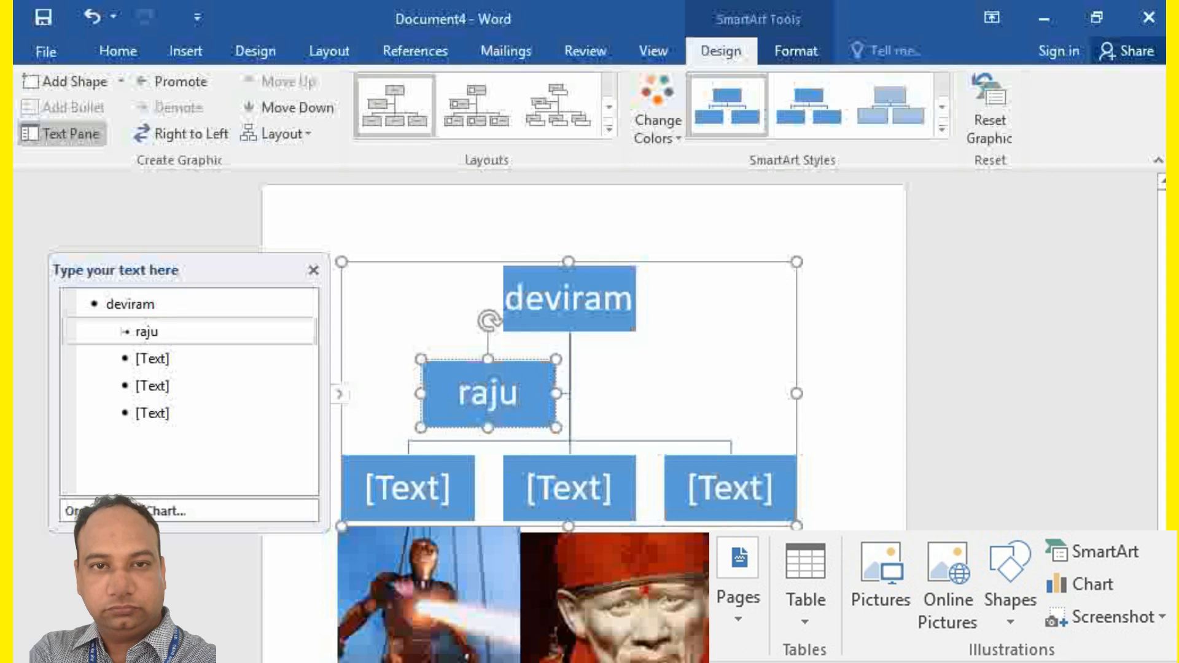
# Fill the three bottom-level boxes with one person's first name each, shortening the last one to its first three letters.
pyautogui.click(408, 489)
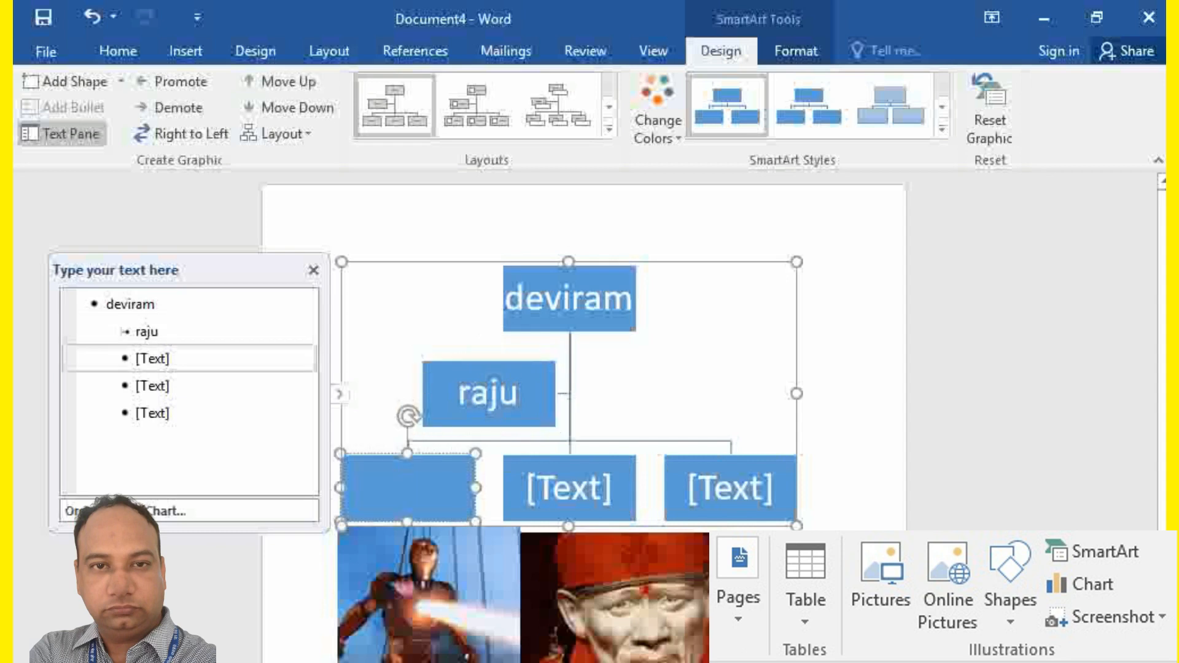
pyautogui.write('m')
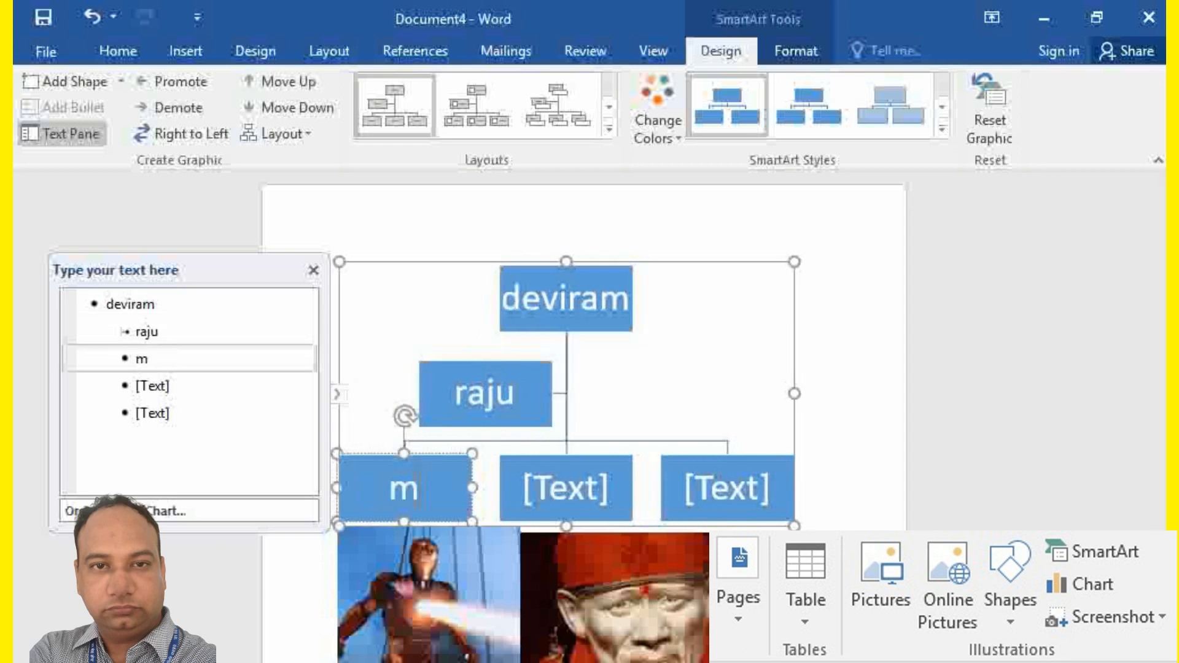
pyautogui.write('ohan')
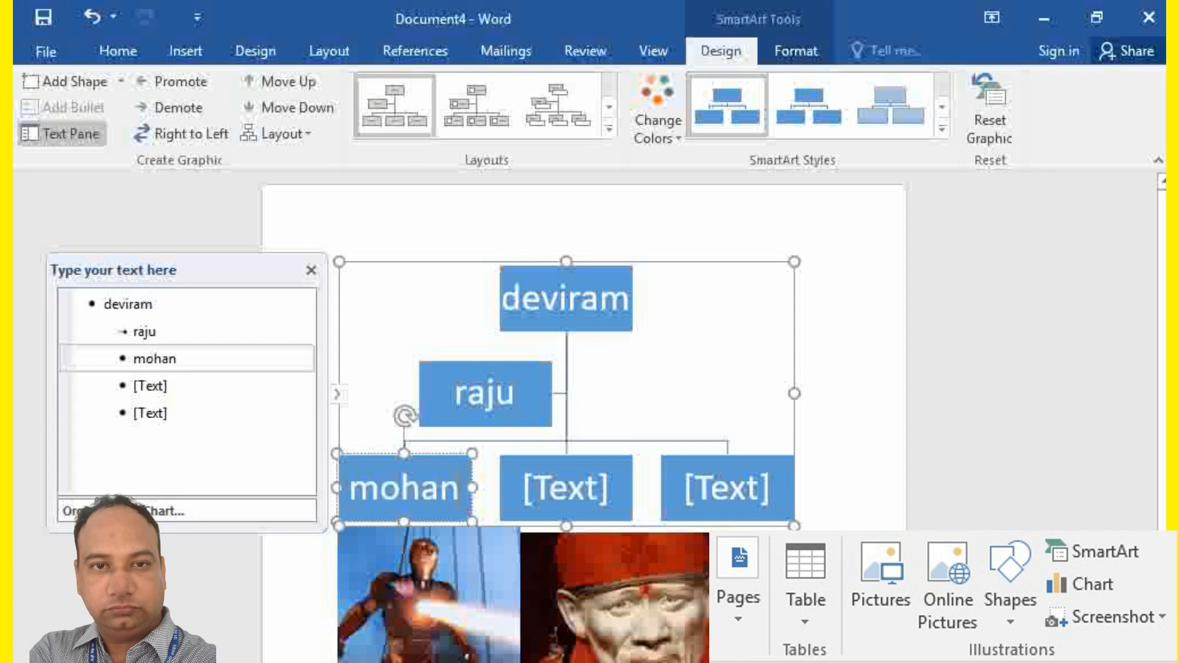
pyautogui.click(566, 488)
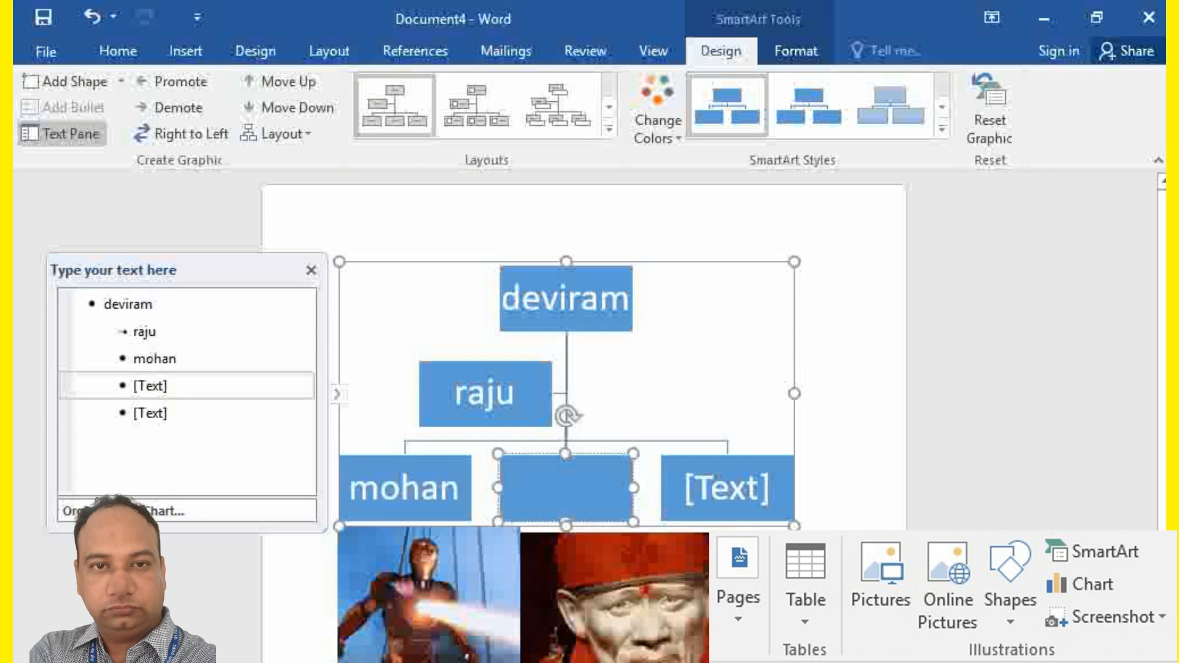
pyautogui.write('raj')
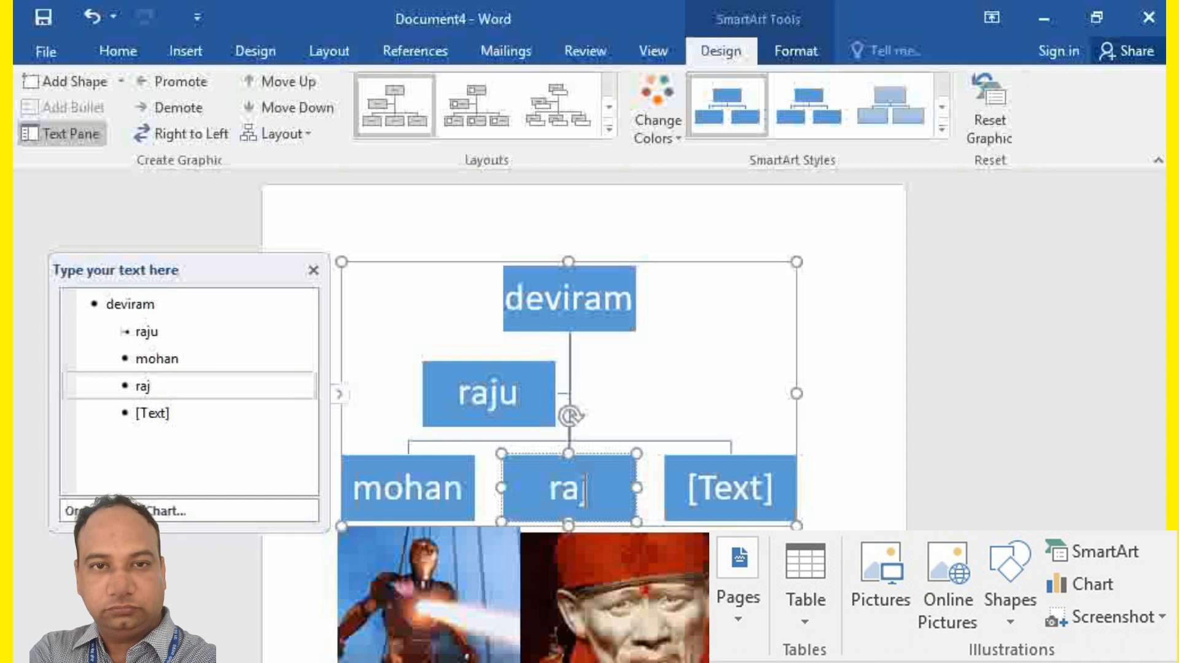
pyautogui.click(731, 489)
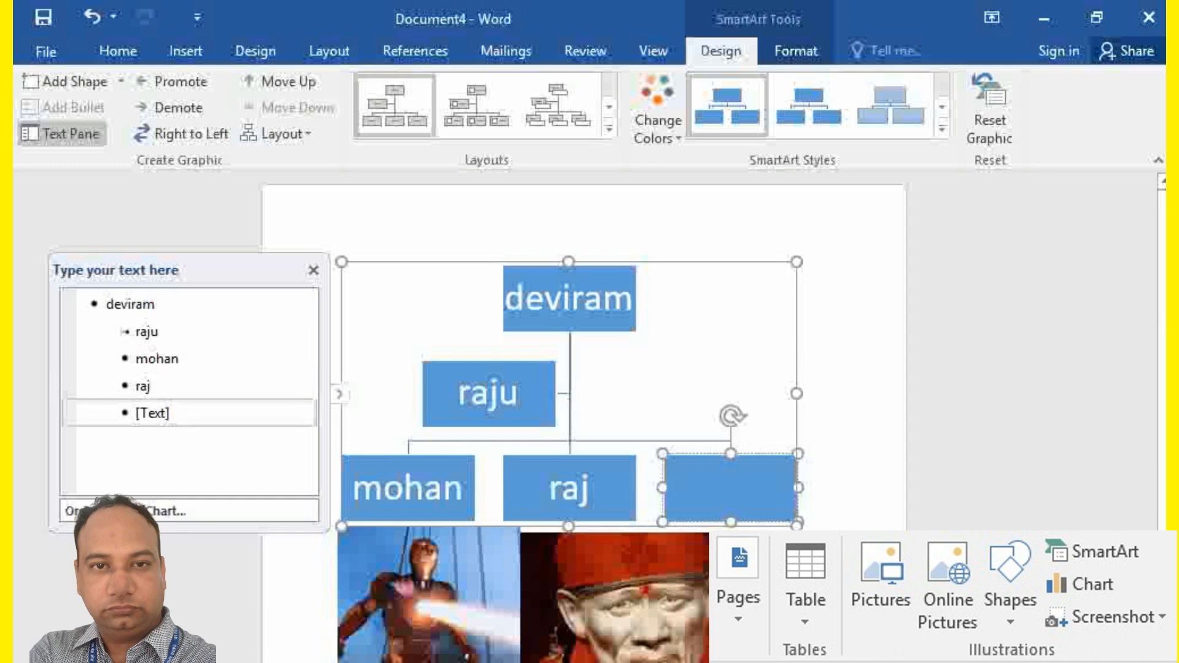
pyautogui.write('somnam')
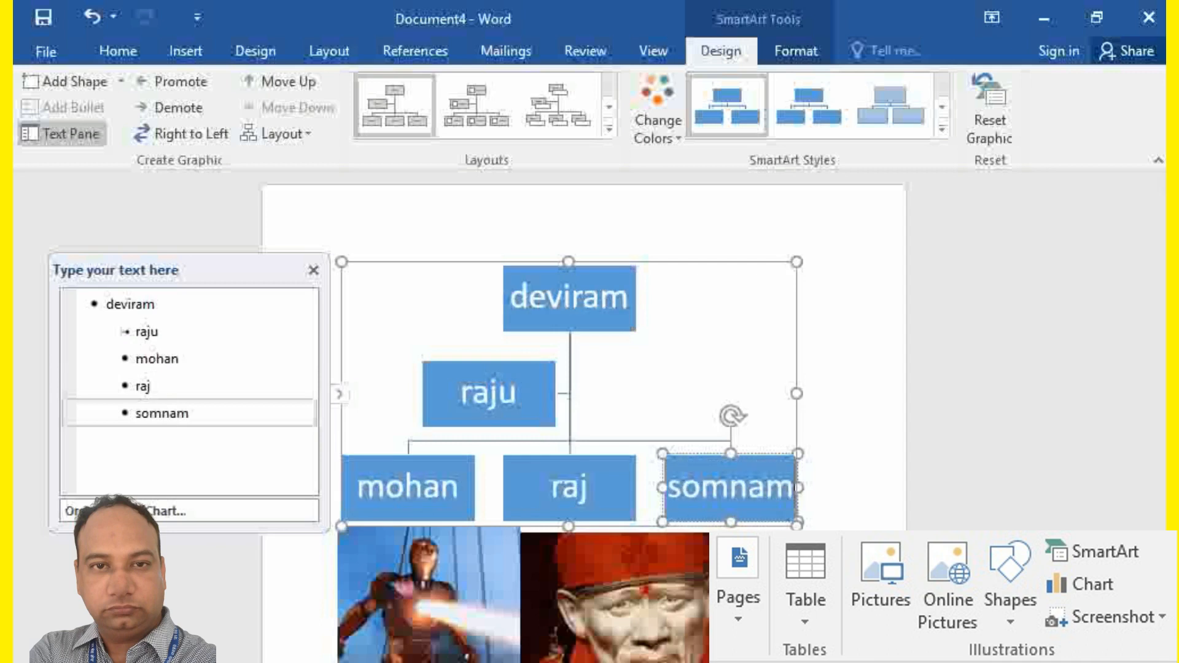
pyautogui.press('BackSpace')
pyautogui.press('BackSpace')
pyautogui.press('BackSpace')
pyautogui.press('BackSpace')
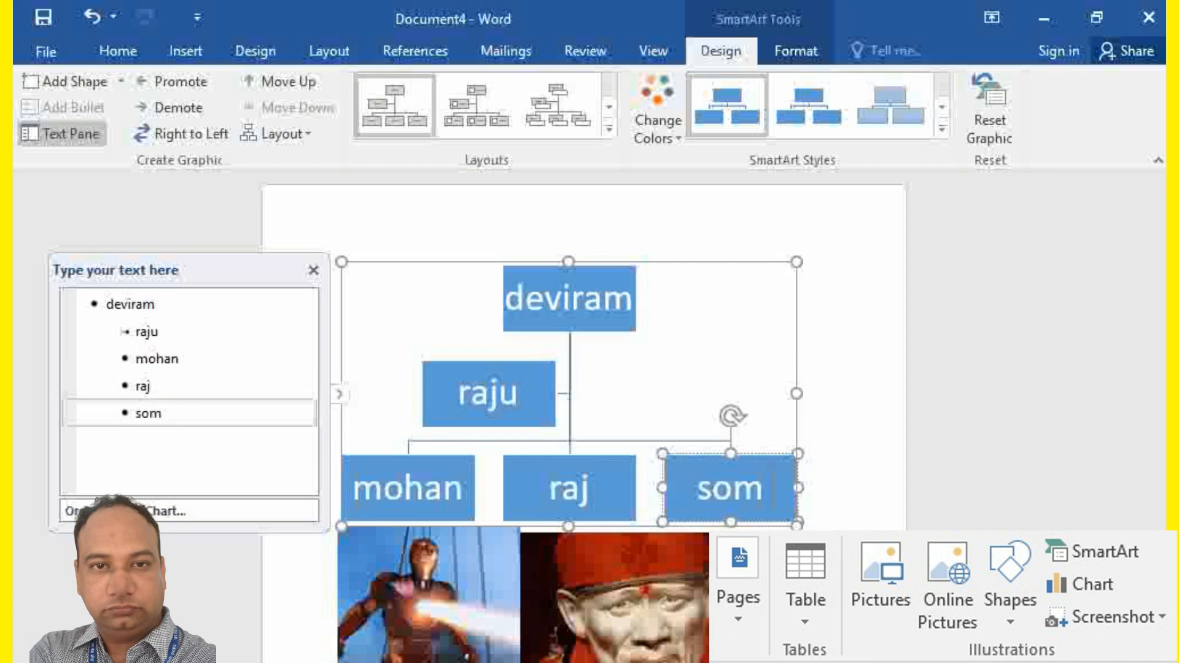
# Replace the name in the last bottom-level box of the organization chart with a different first name.
pyautogui.write('nam')
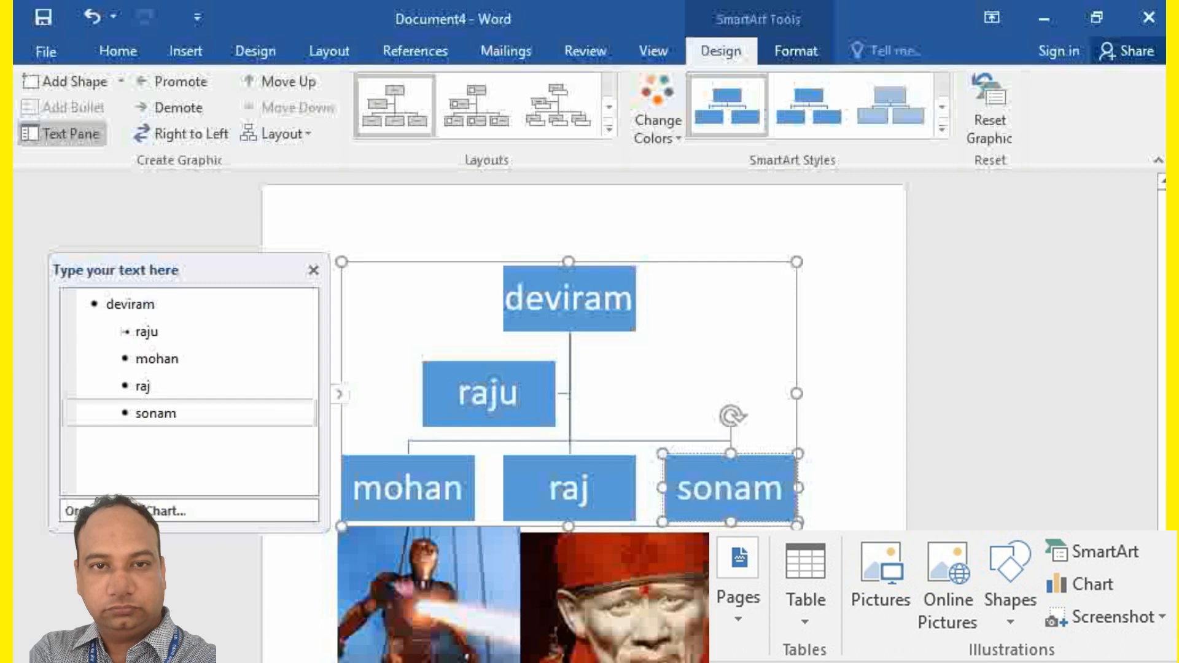
pyautogui.press('BackSpace')
pyautogui.press('BackSpace')
pyautogui.press('BackSpace')
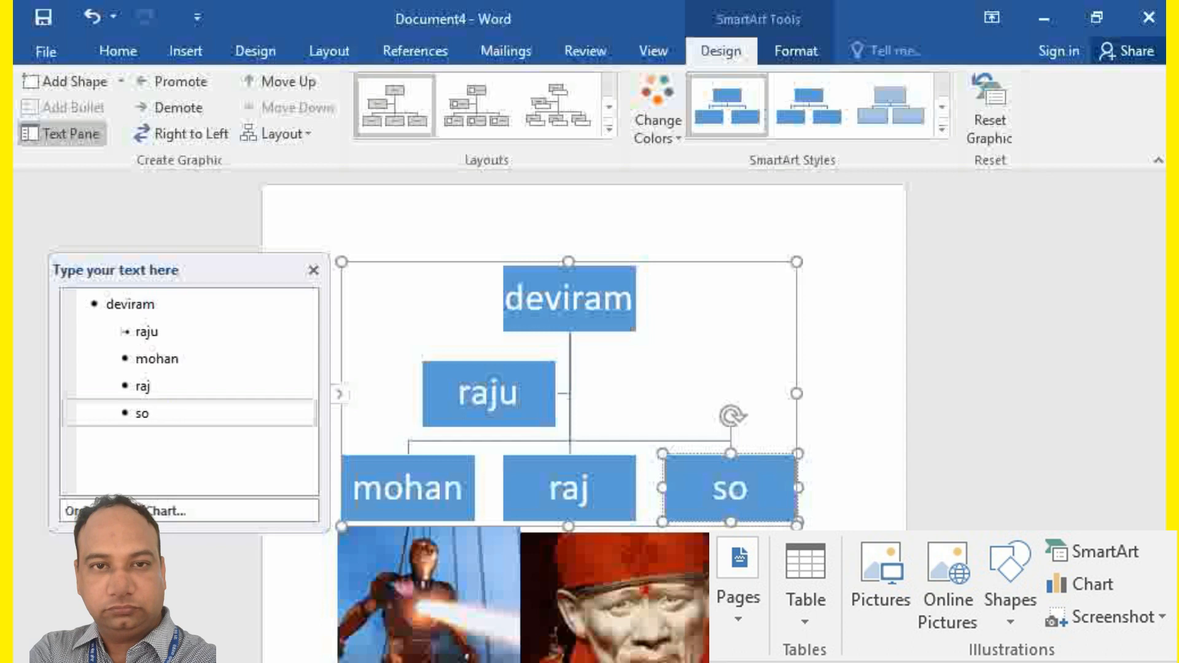
pyautogui.write('ny')
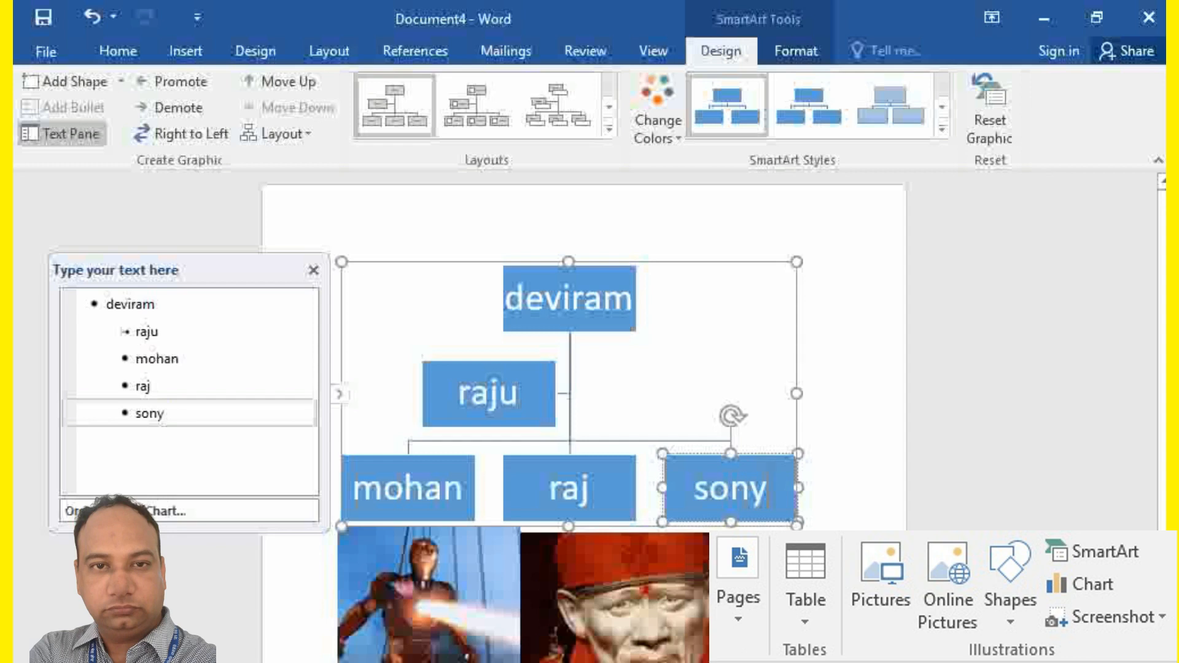
# Recolor the organization chart with the second Colorful variation, then the third, orange-and-yellow one.
pyautogui.click(657, 111)
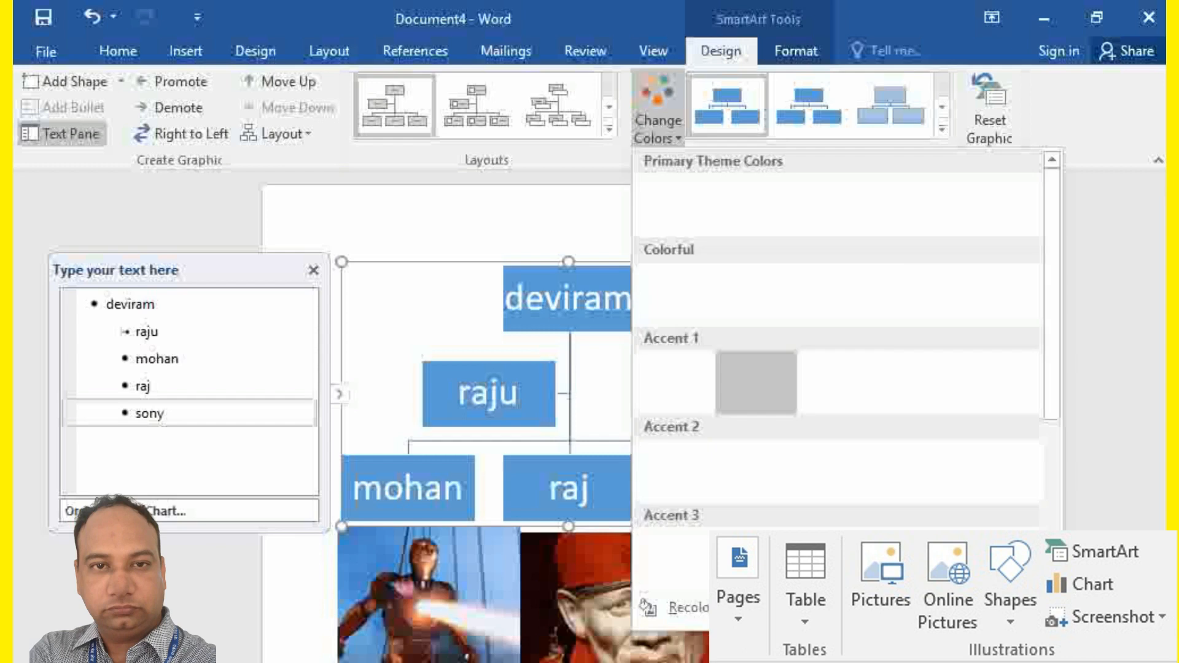
pyautogui.click(756, 294)
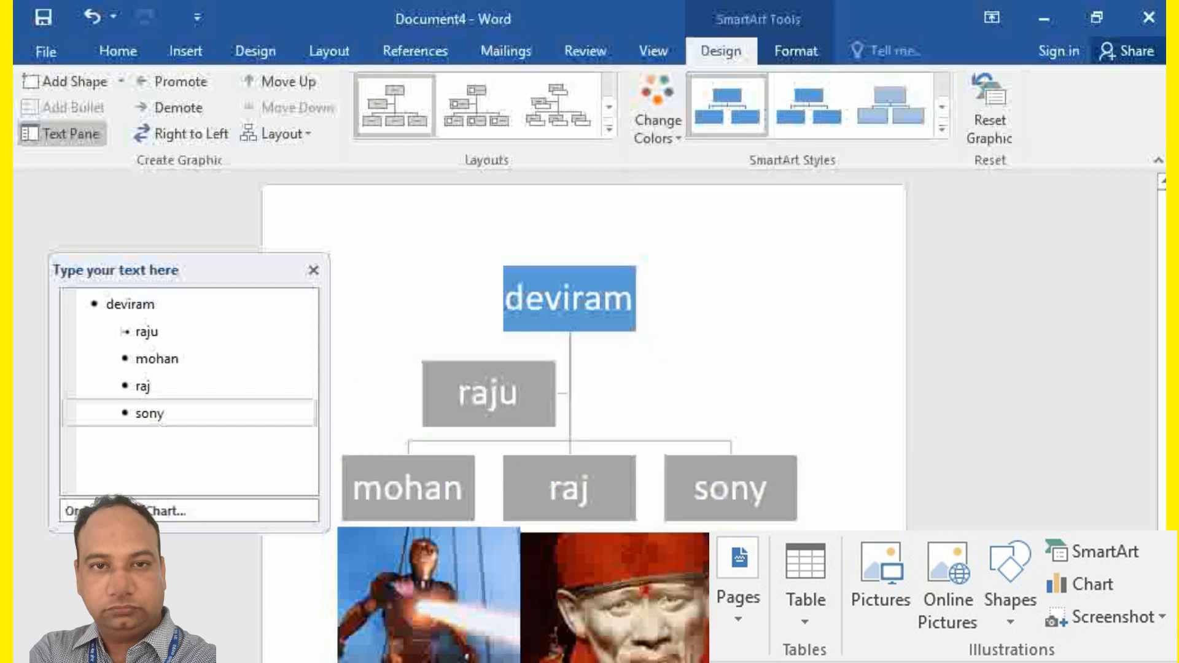
pyautogui.click(657, 111)
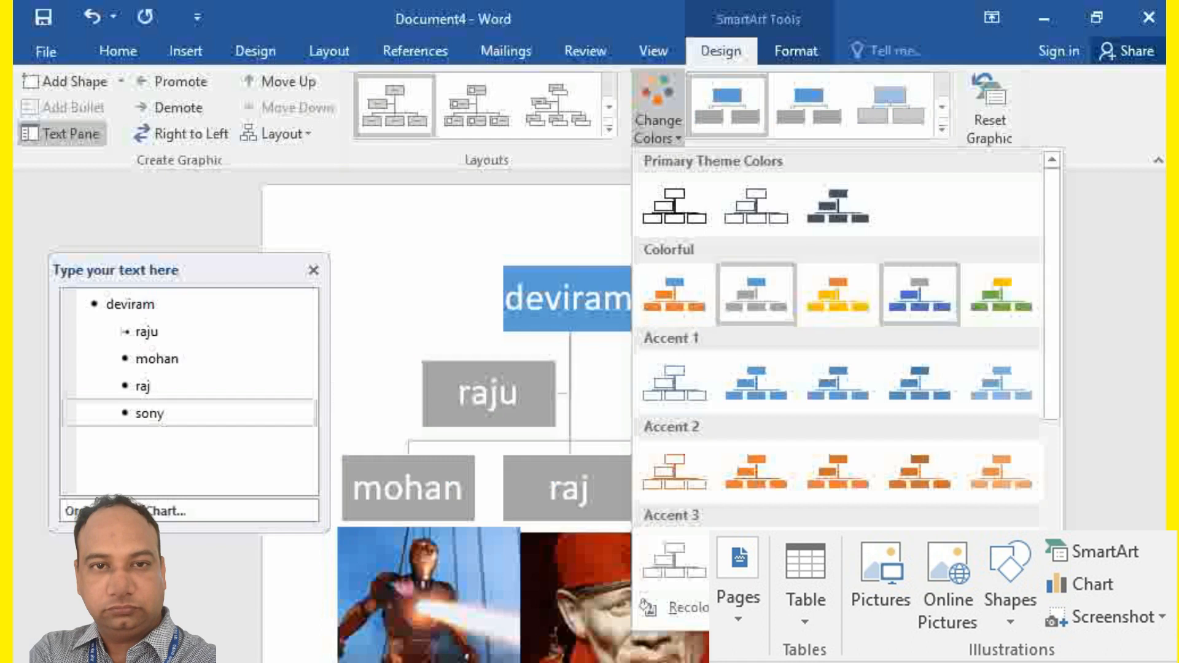
pyautogui.click(838, 293)
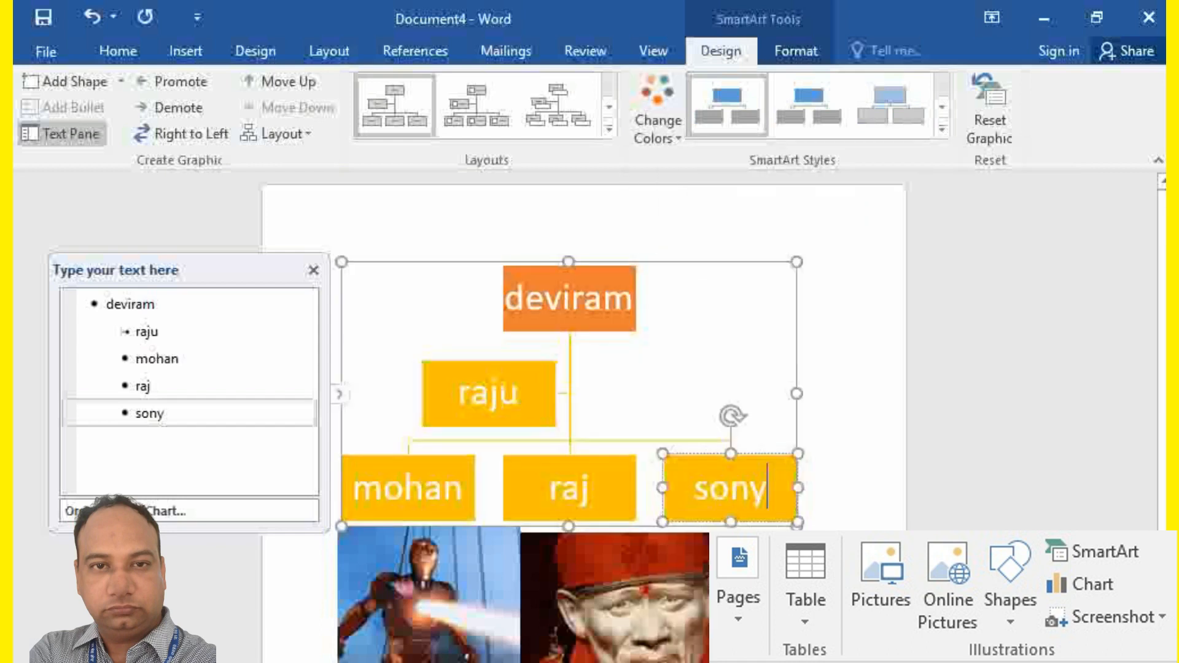
pyautogui.click(799, 521)
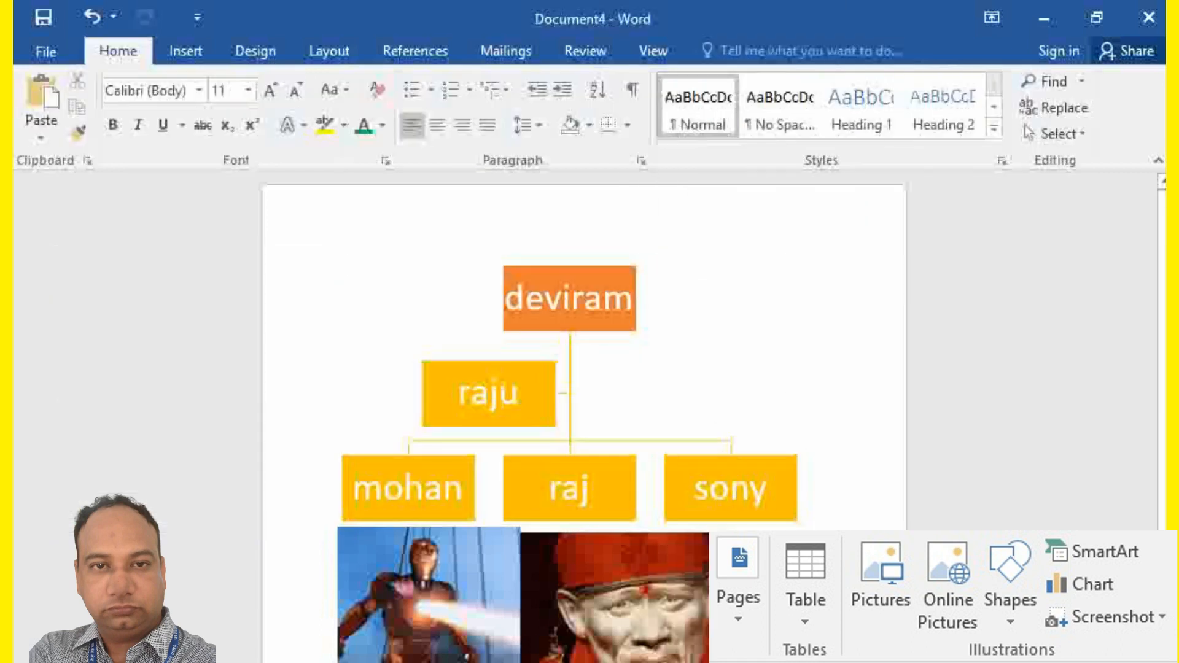
# Delete all boxes of the organization chart, starting with the top box, to remove the graphic from the page.
pyautogui.click(600, 298)
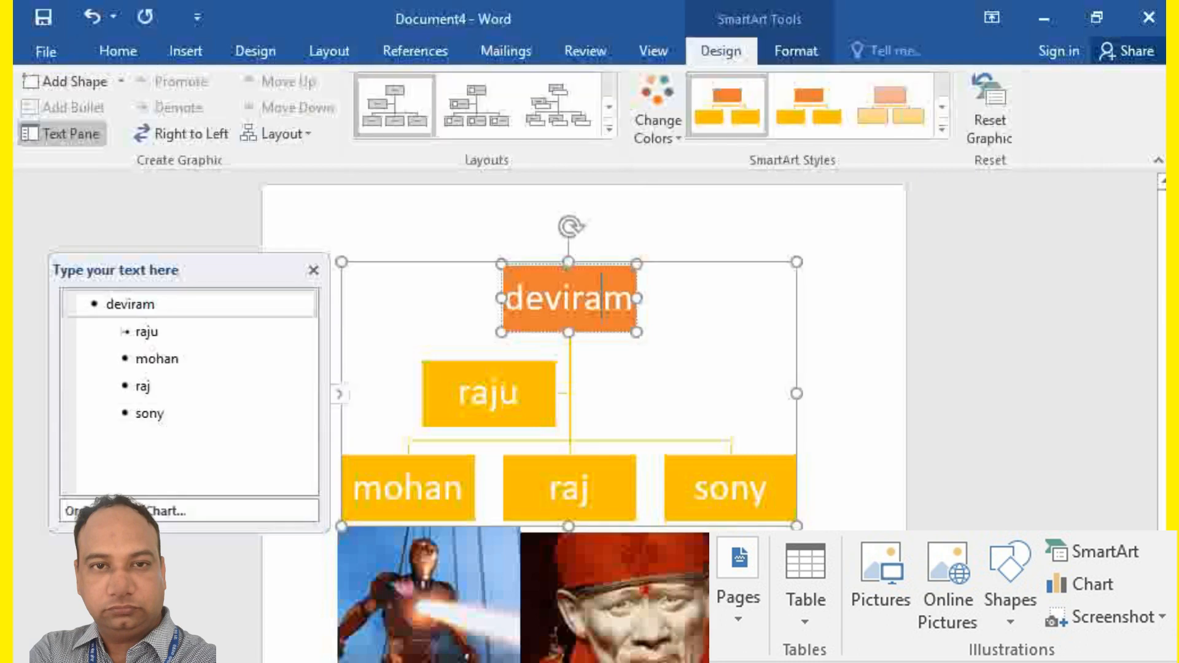
pyautogui.click(800, 521)
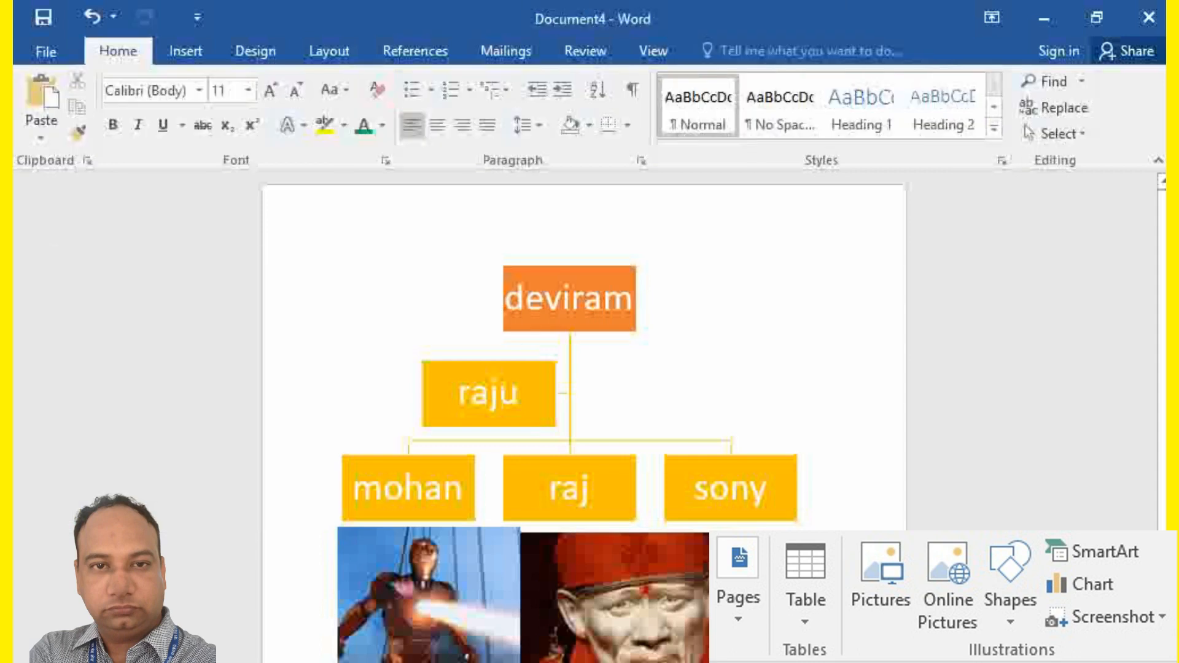
pyautogui.click(570, 298)
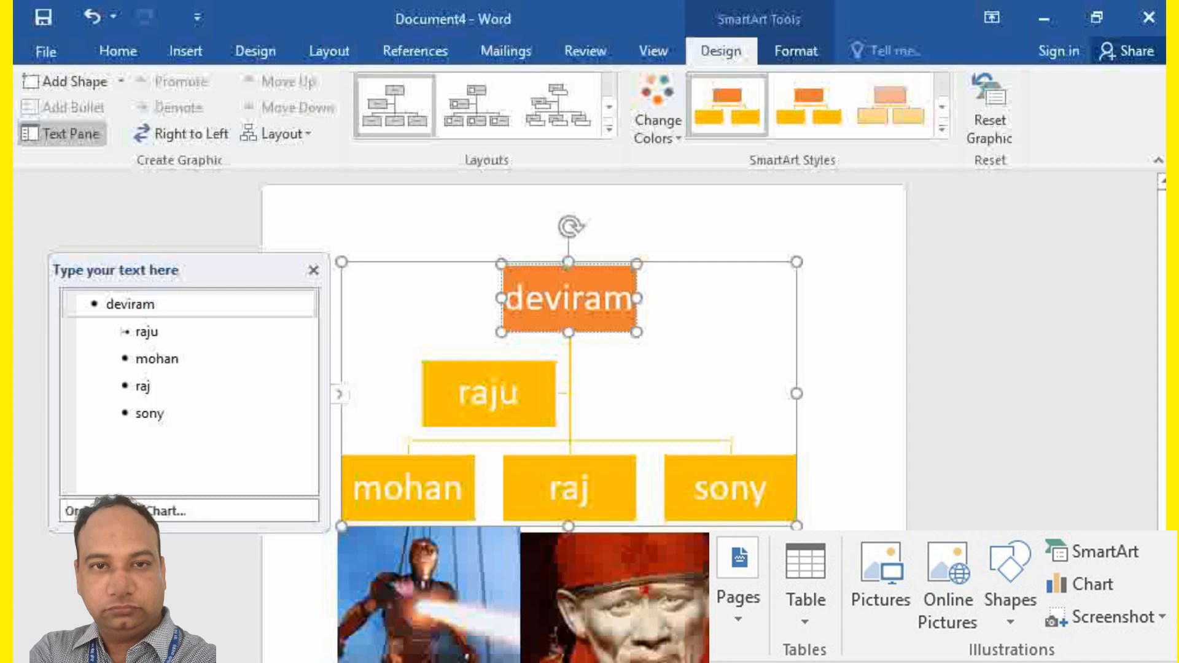
pyautogui.click(799, 519)
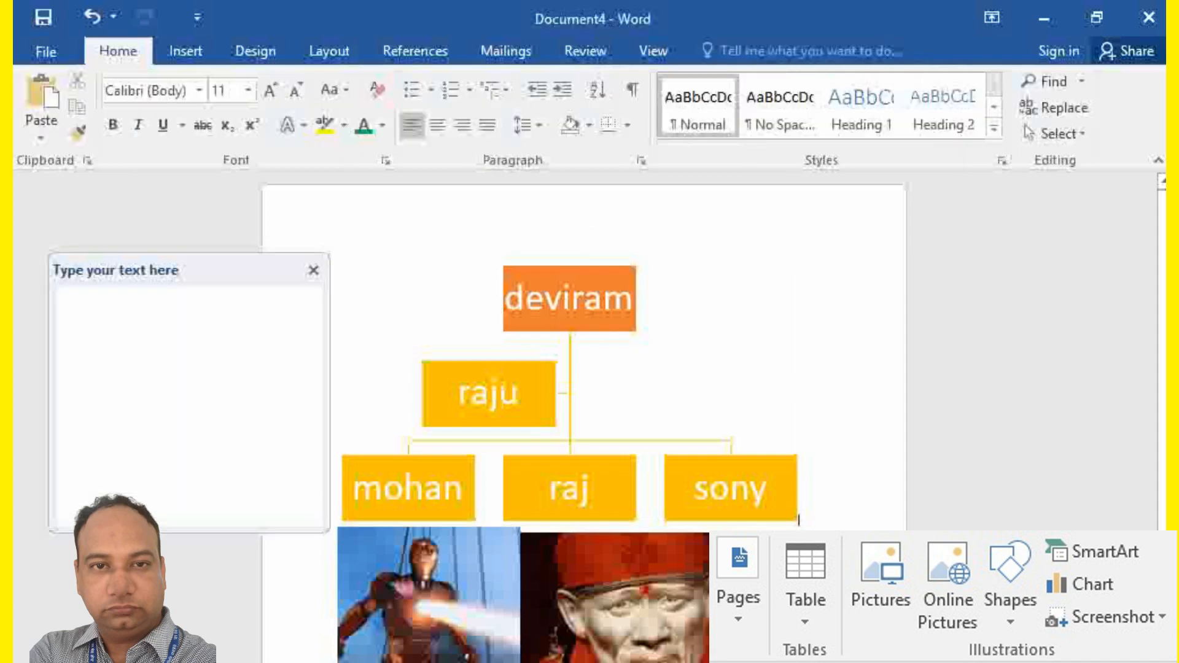
pyautogui.click(633, 269)
pyautogui.press('Delete')
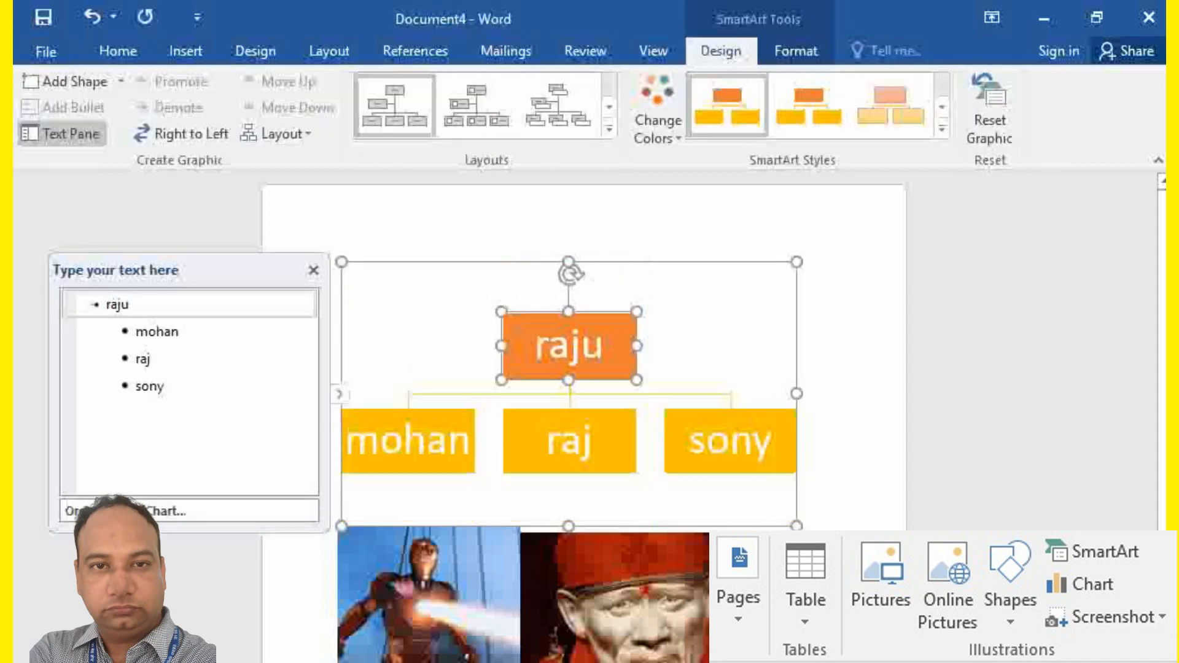
pyautogui.press('Delete')
pyautogui.press('Delete')
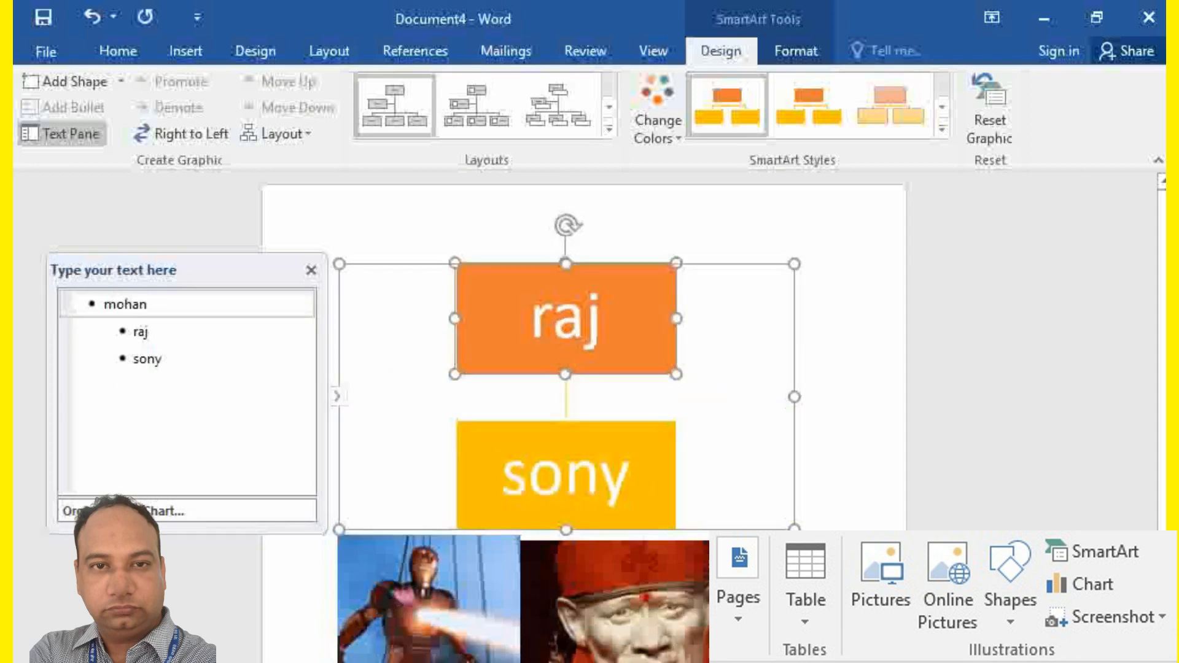
pyautogui.press('Delete')
pyautogui.press('Delete')
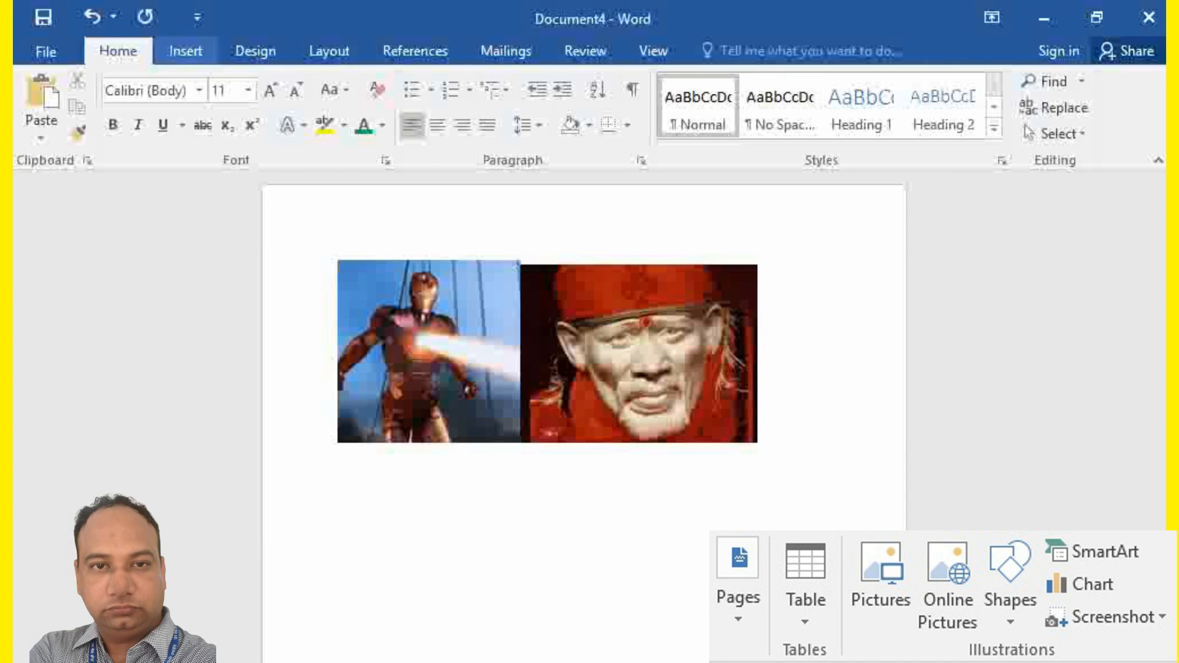
# Insert an Area chart with its default sample data above the two pictures.
pyautogui.click(186, 50)
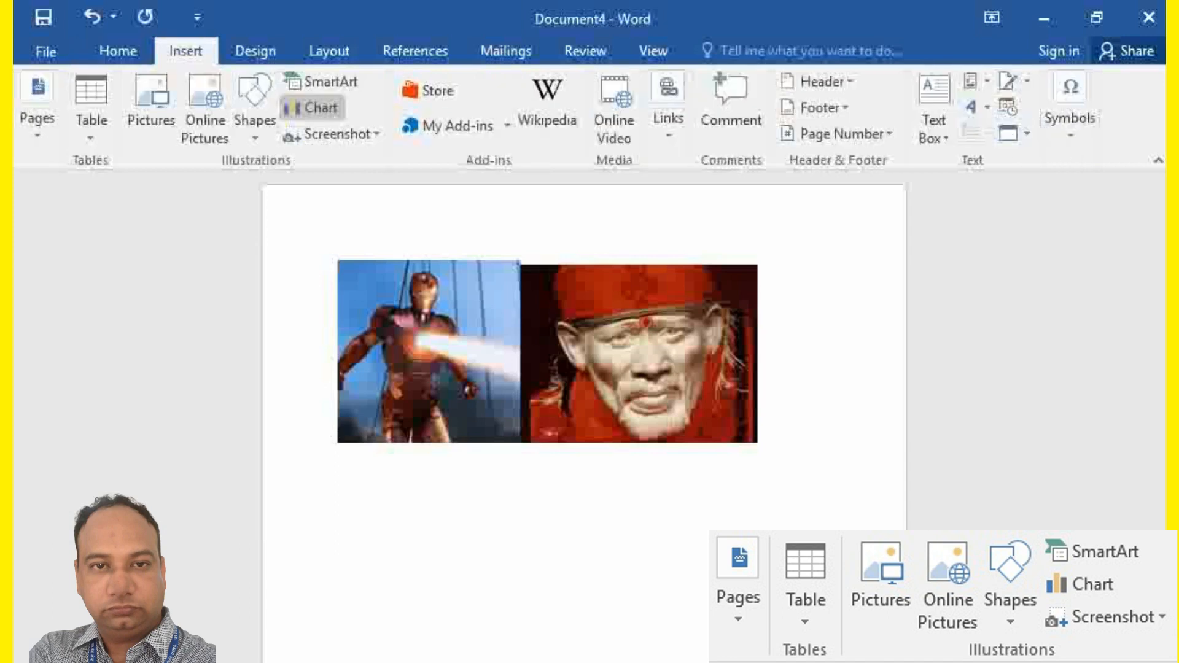
pyautogui.click(312, 108)
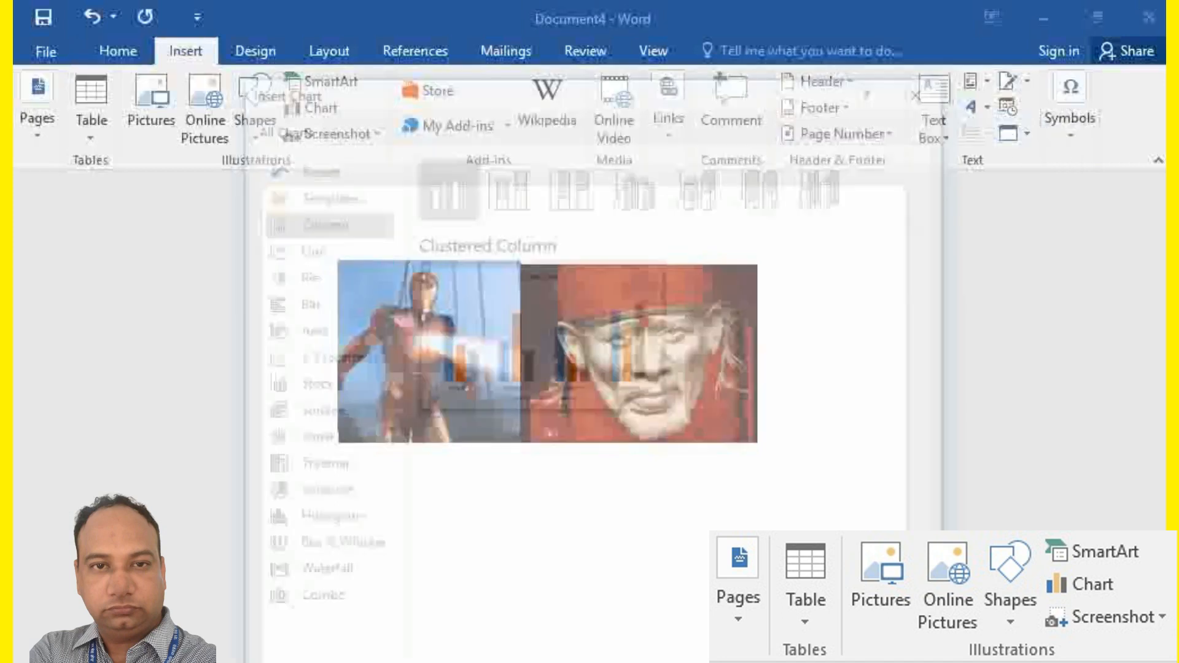
pyautogui.moveTo(541, 336)
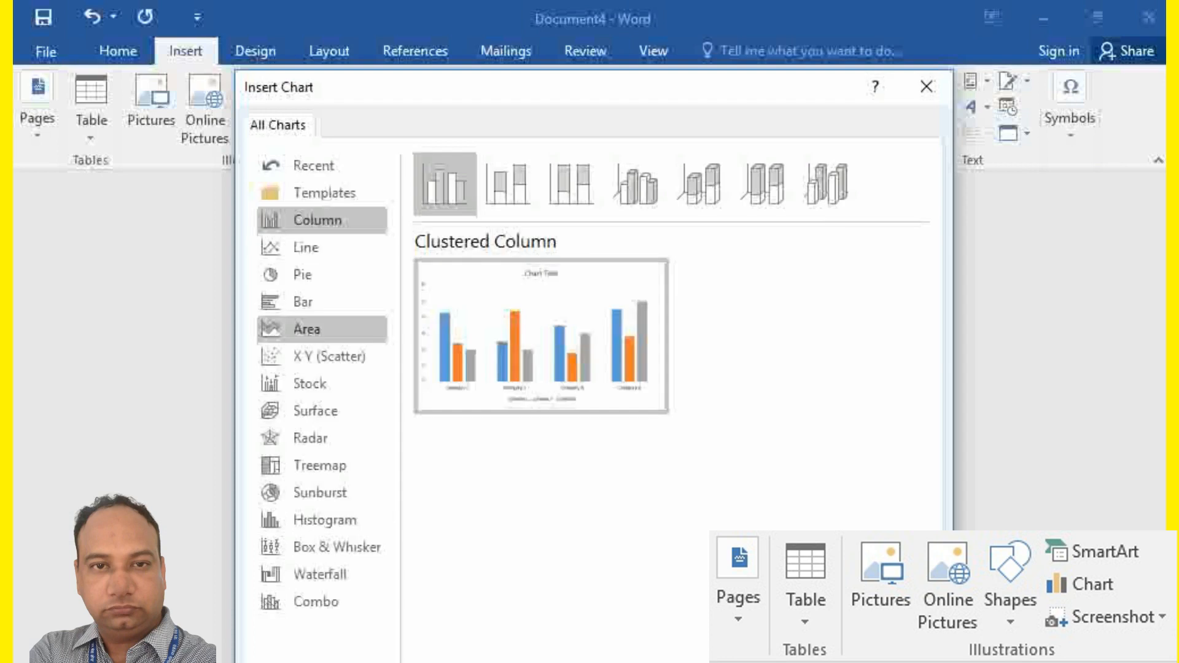
pyautogui.click(322, 330)
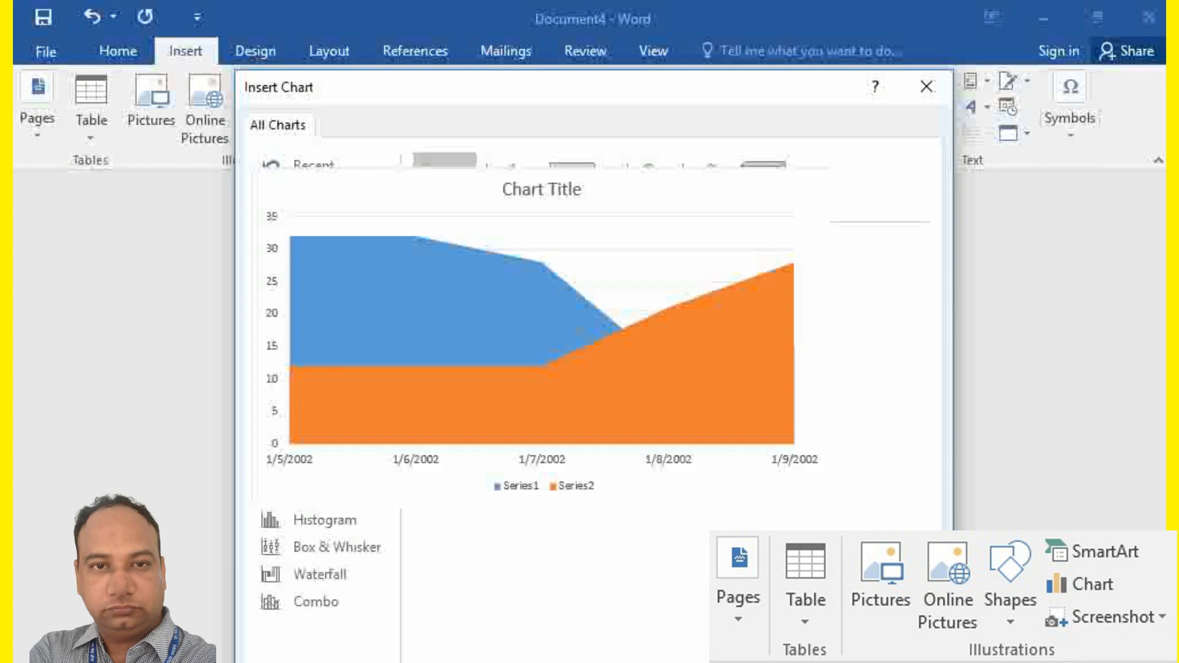
pyautogui.press('Escape')
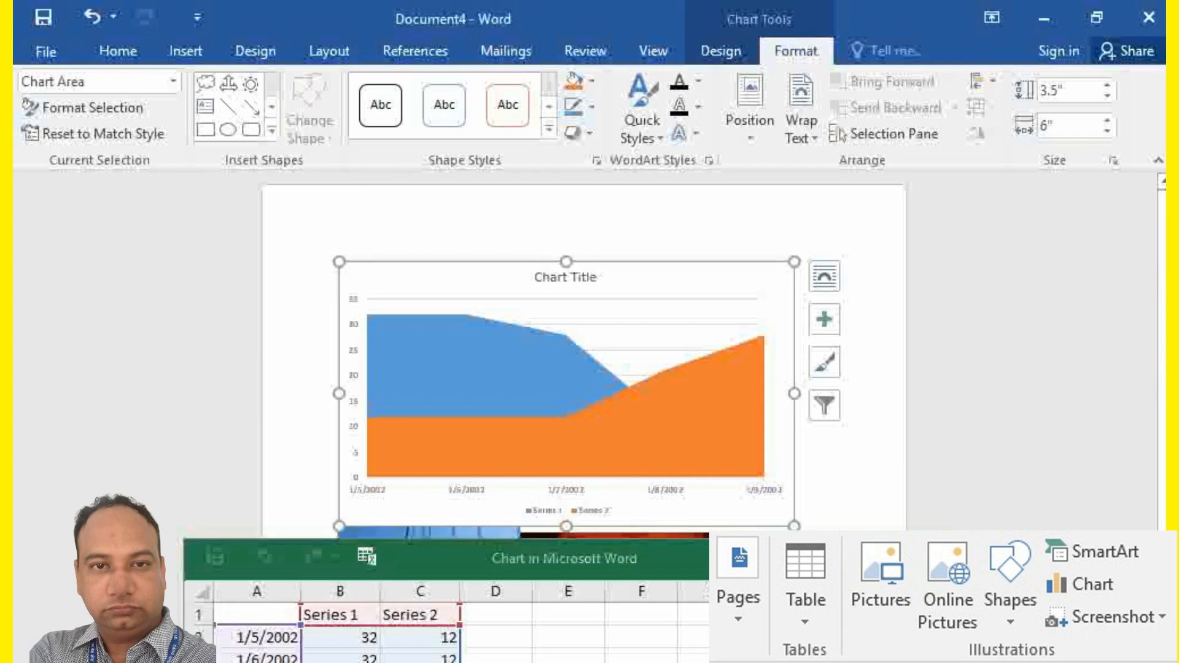
# Remove the area chart from the page, leaving only the two pictures.
pyautogui.click(856, 430)
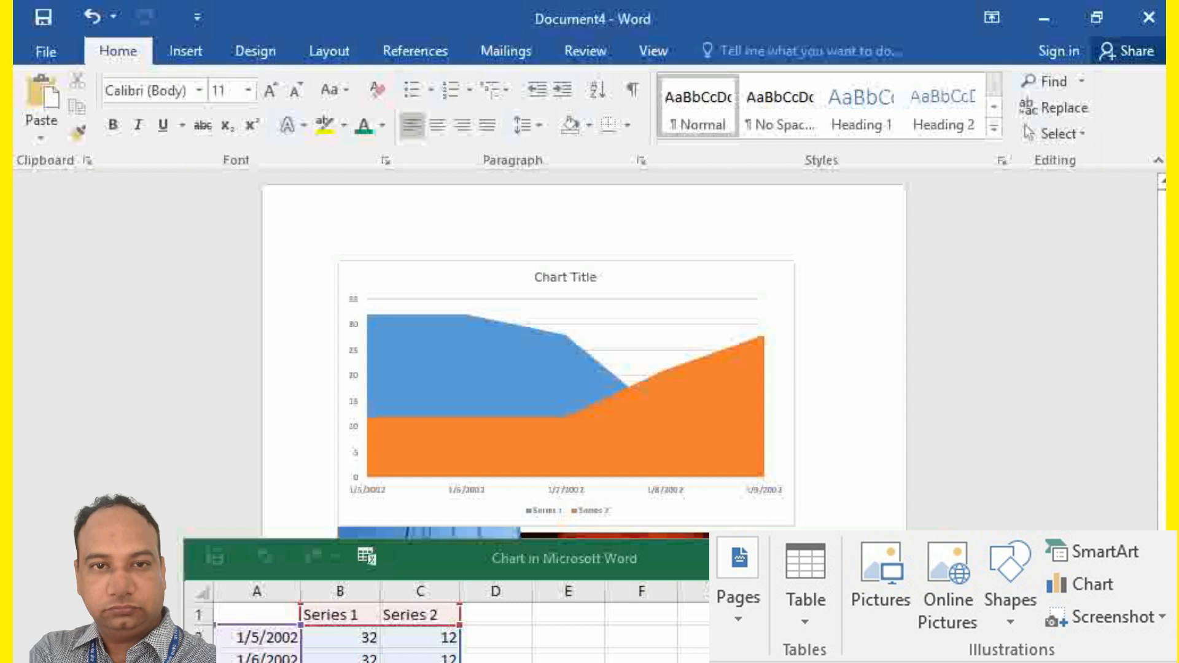
pyautogui.click(783, 298)
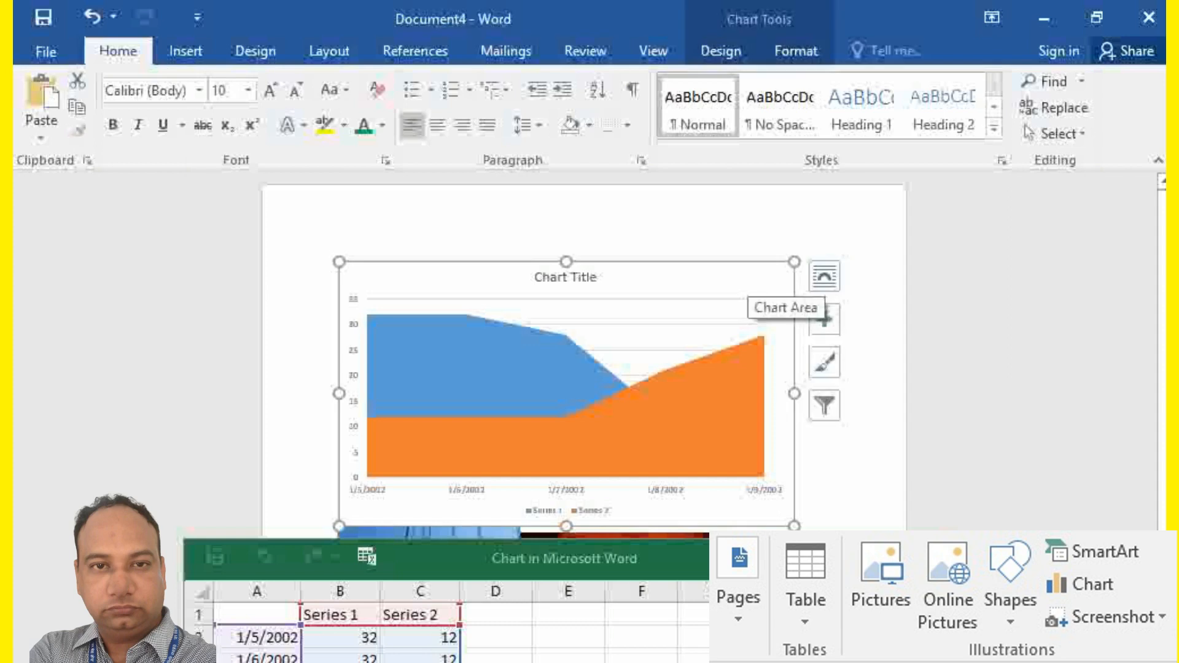
pyautogui.hotkey('ctrl', 'z')
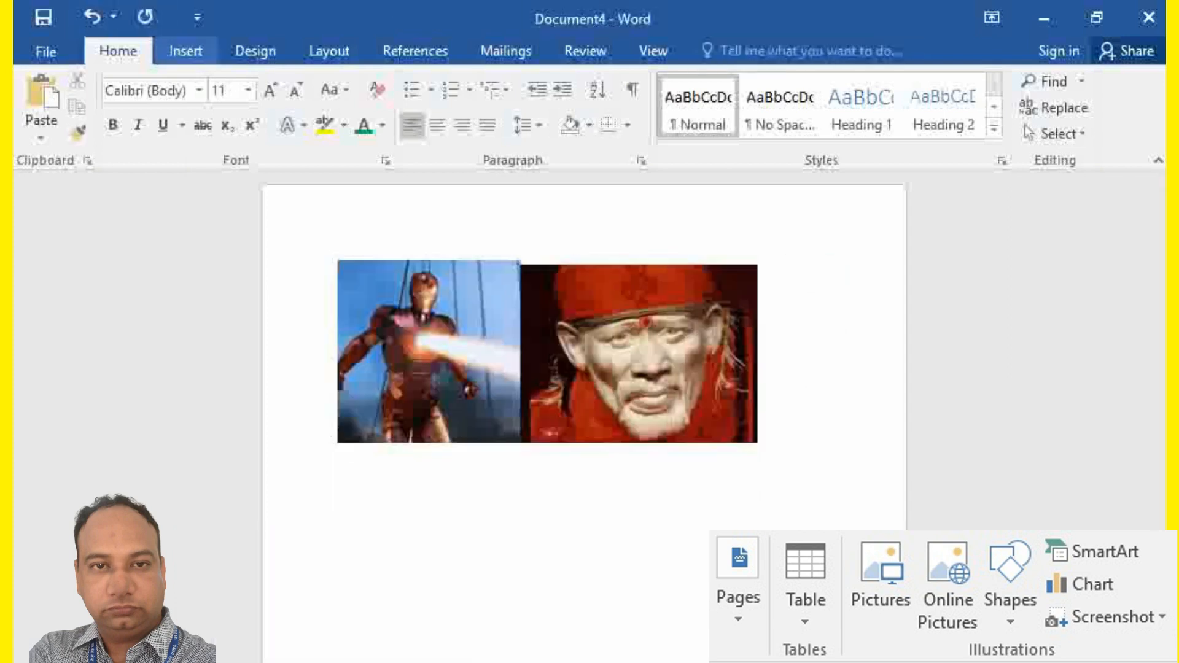
# Insert a screen clipping of the other document's paragraph and four-column table, and stretch it to about 5.81" wide.
pyautogui.click(186, 51)
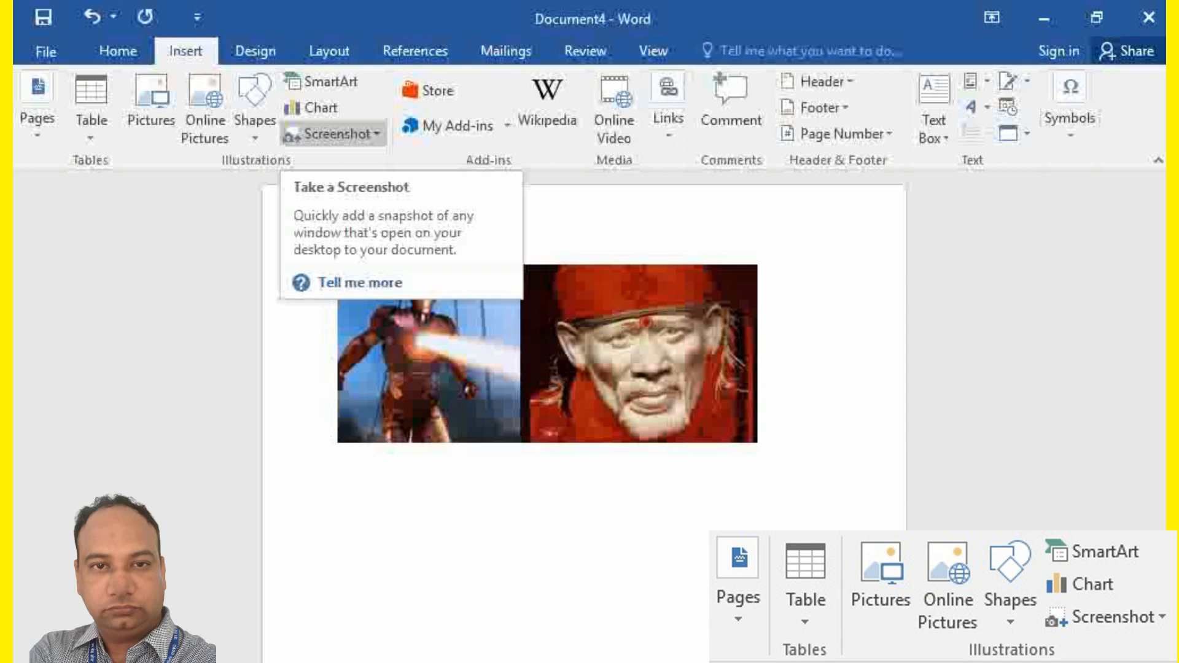
pyautogui.click(335, 134)
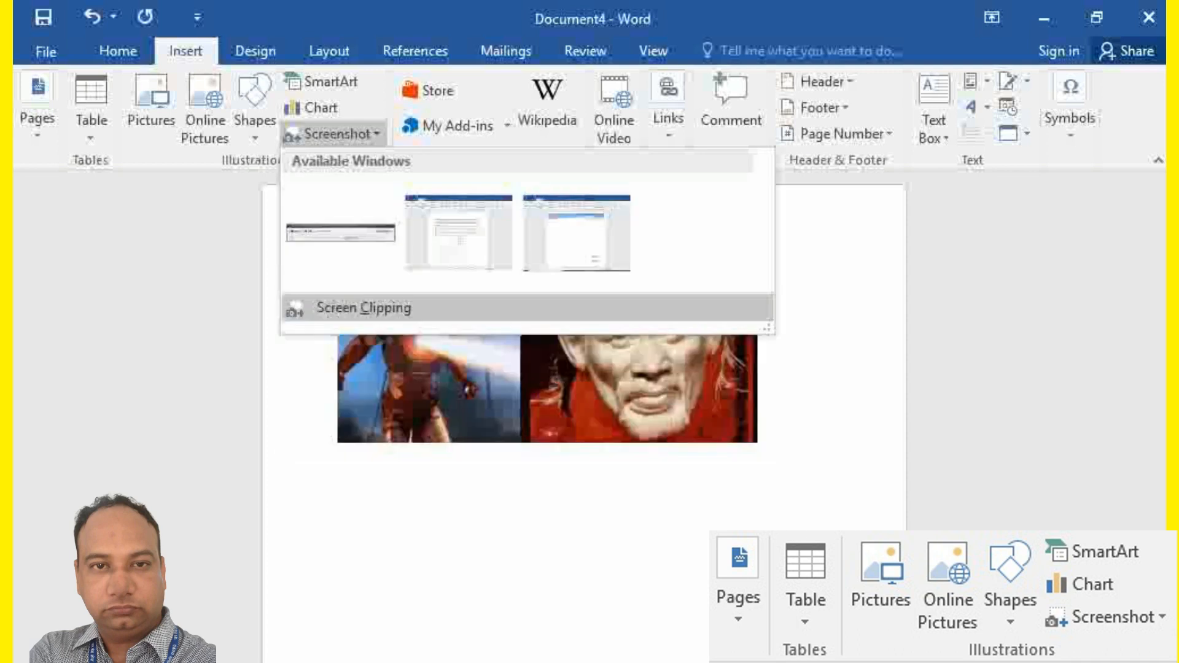
pyautogui.press('Return')
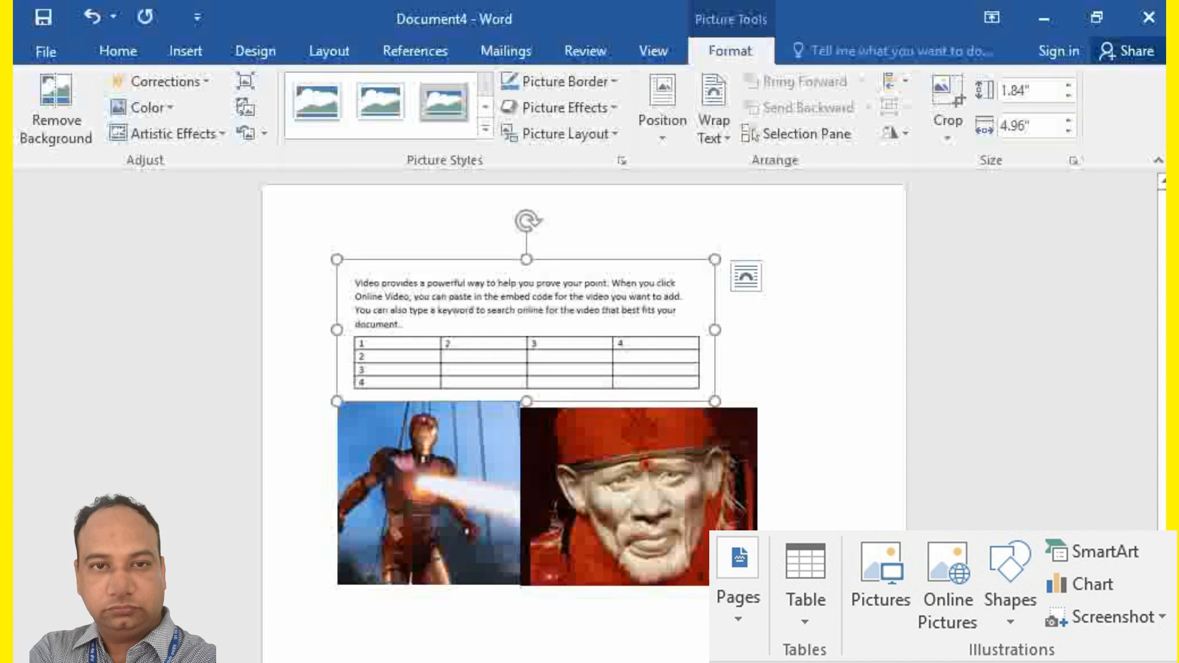
pyautogui.moveTo(715, 331); pyautogui.dragTo(780, 330)
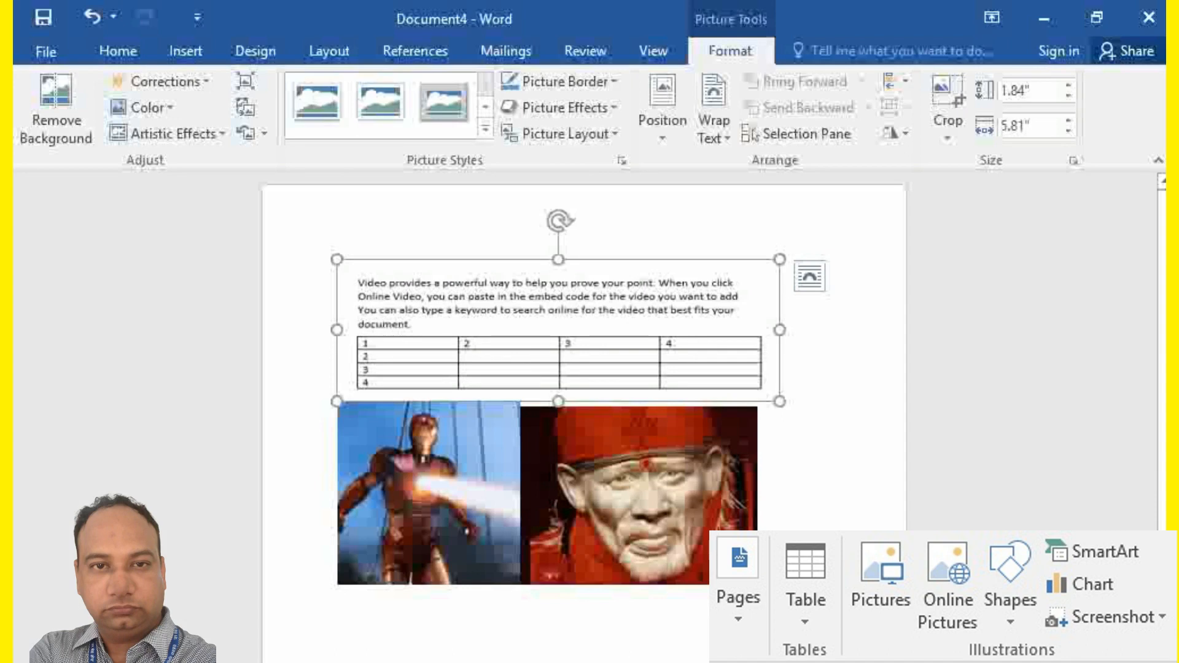
# Replace the selected clipping with a screen clipping of the Pages, Tables and Illustrations commands, about 3.47" wide and 1.01" high.
pyautogui.click(186, 51)
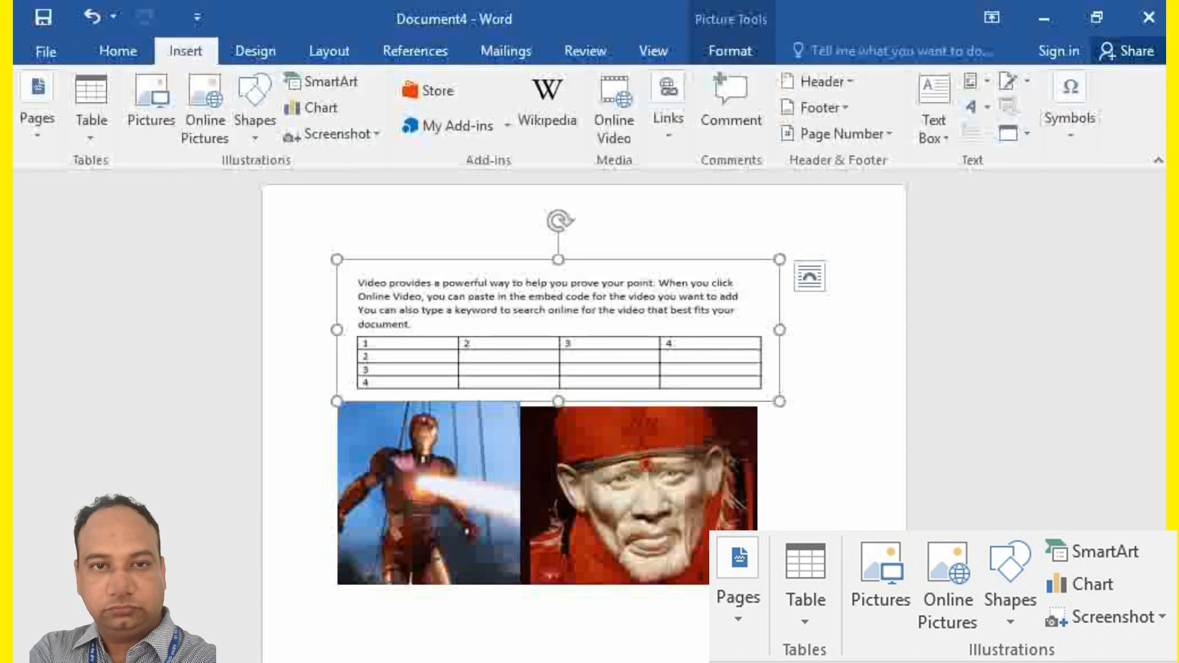
pyautogui.click(335, 134)
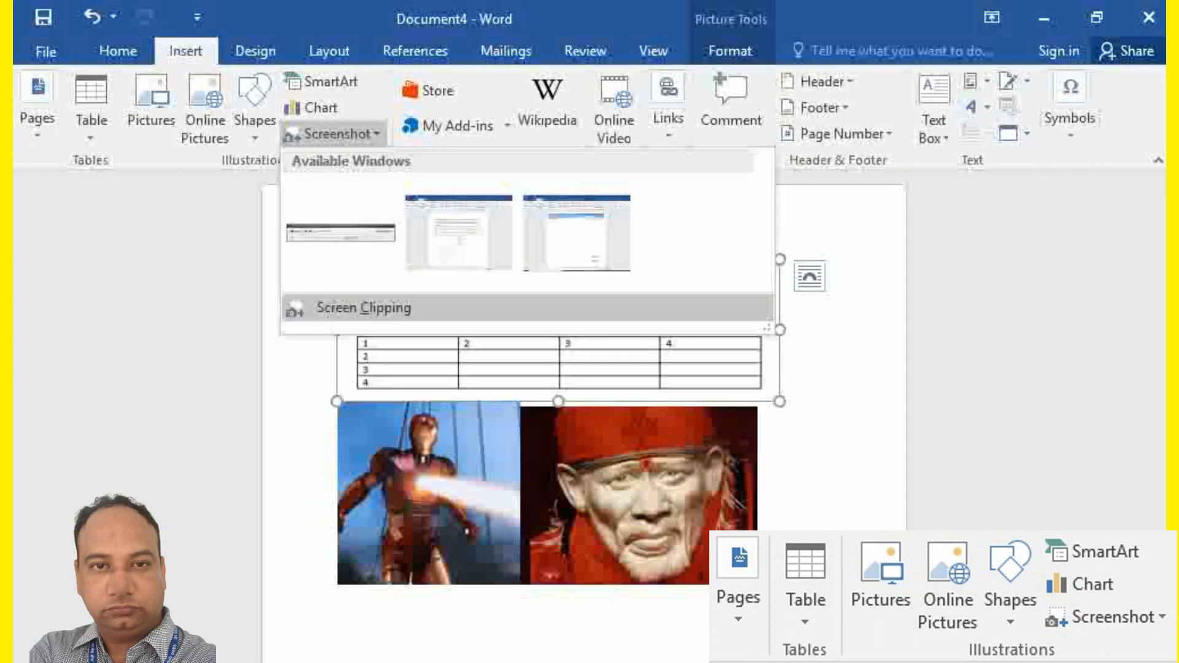
pyautogui.click(364, 307)
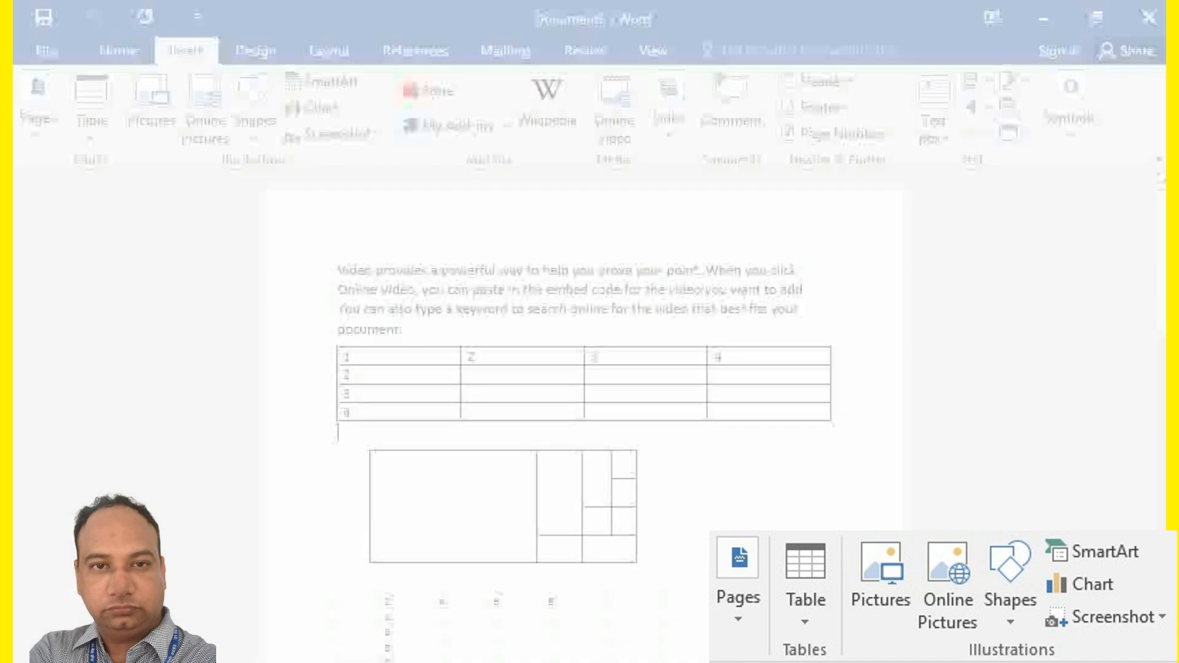
pyautogui.moveTo(13, 65); pyautogui.dragTo(392, 175)
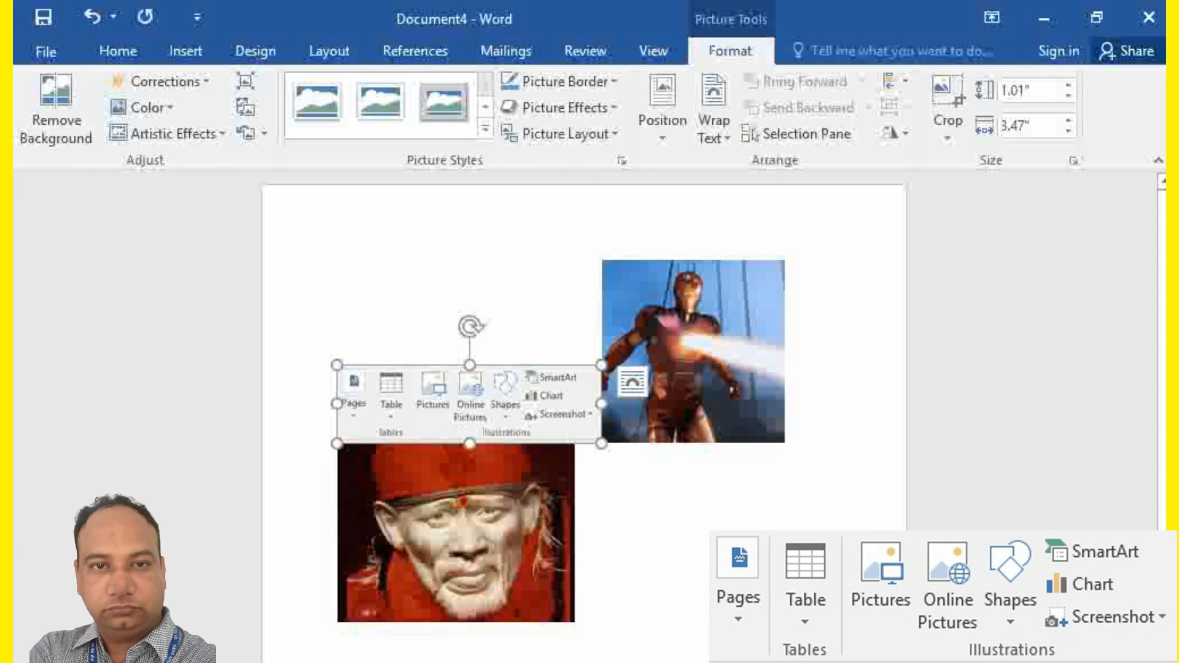
pyautogui.click(694, 504)
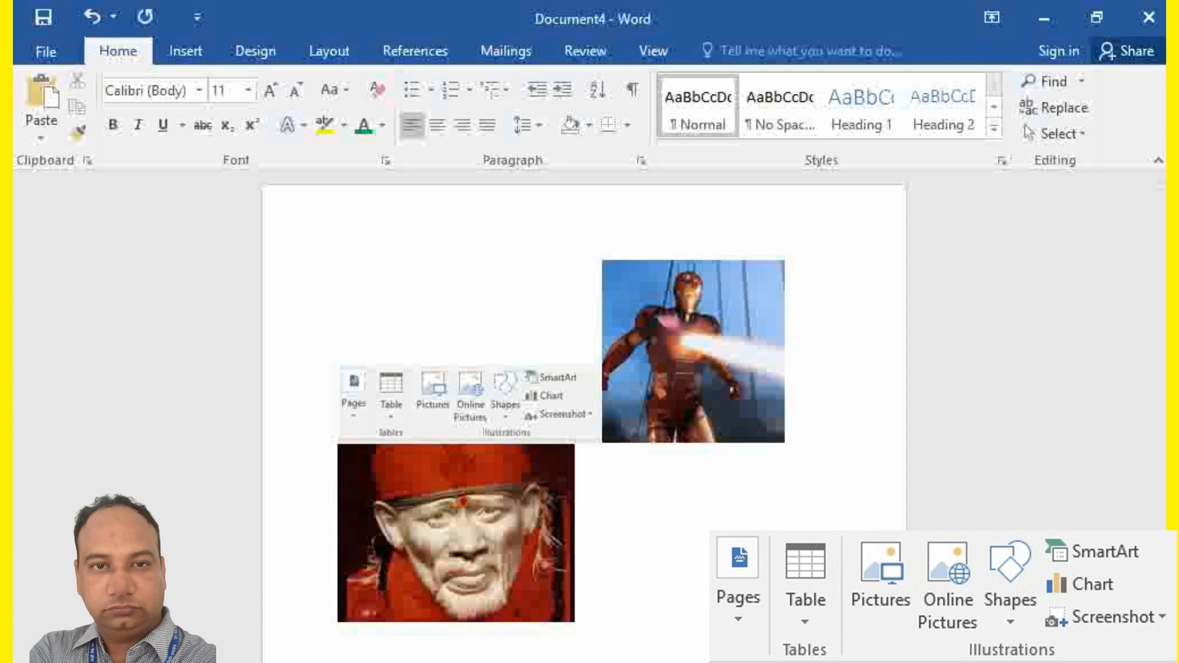
pyautogui.click(470, 404)
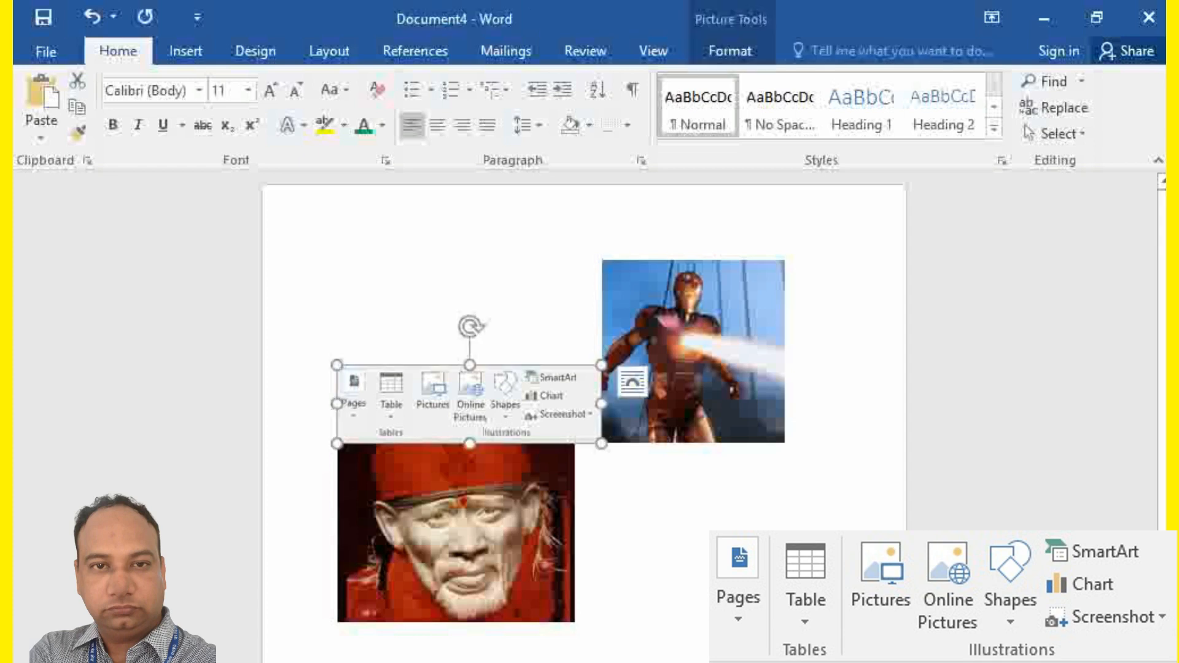